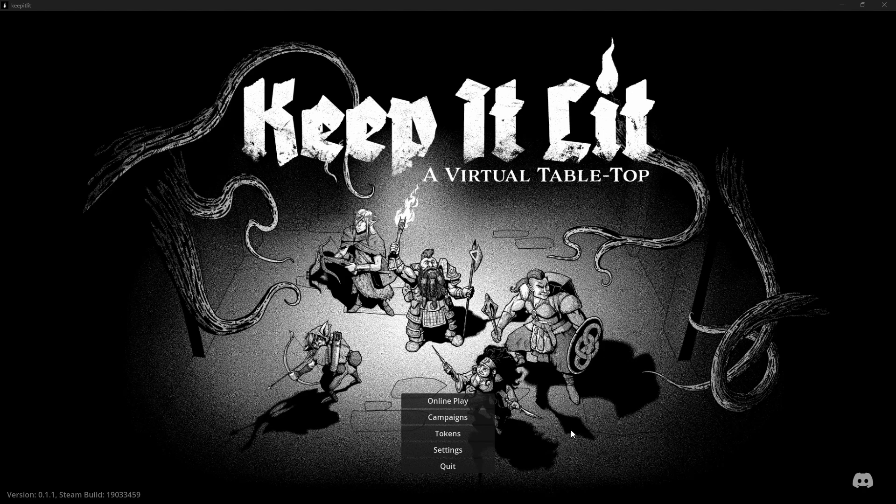
Open the existing campaign named New Campaign for editing
left_click(438, 417)
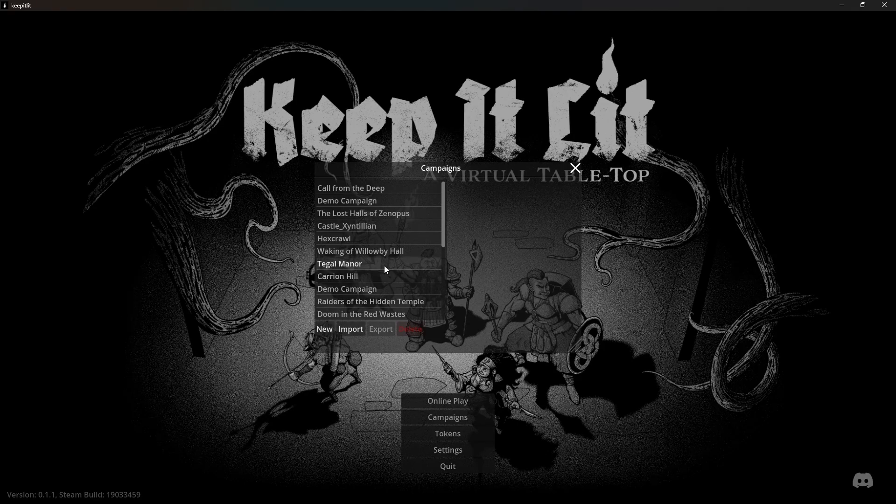
scroll(378, 232, "down", 1)
scroll(379, 247, "down", 3)
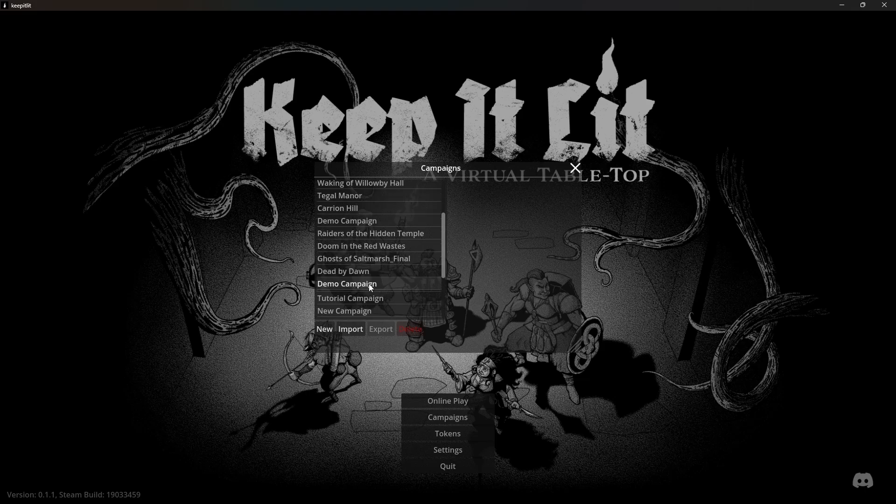
left_click(345, 278)
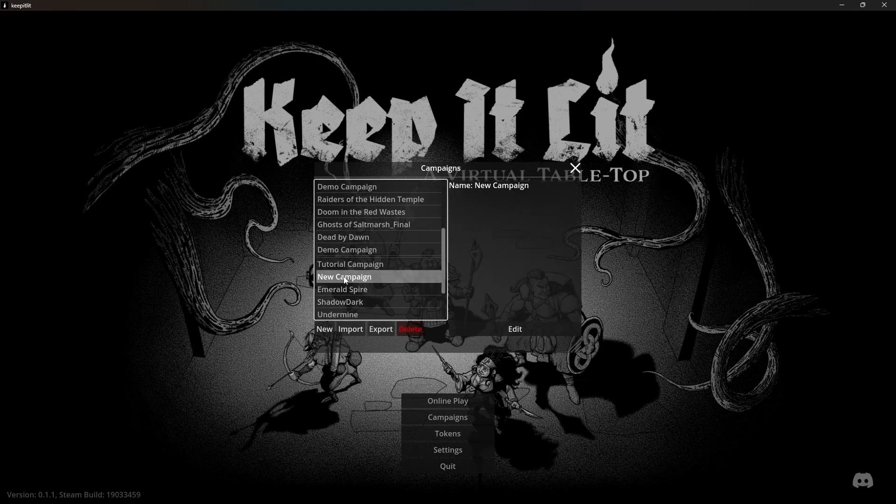
left_click(515, 331)
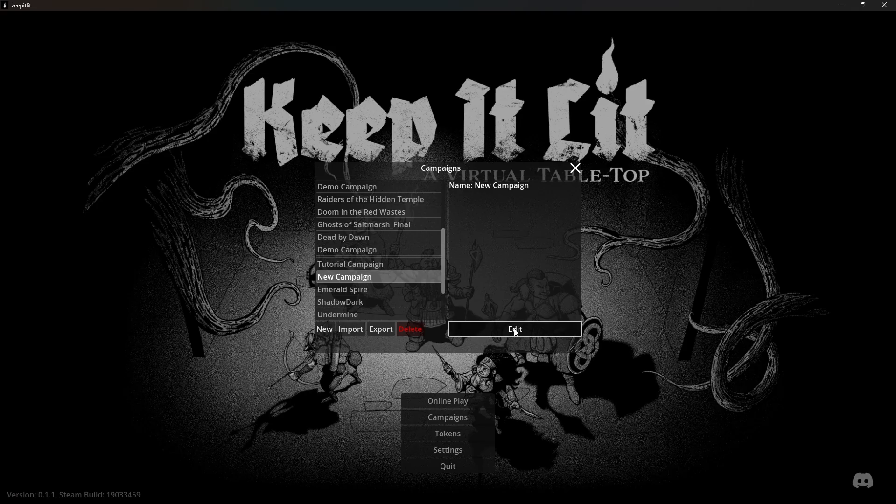
left_click(516, 333)
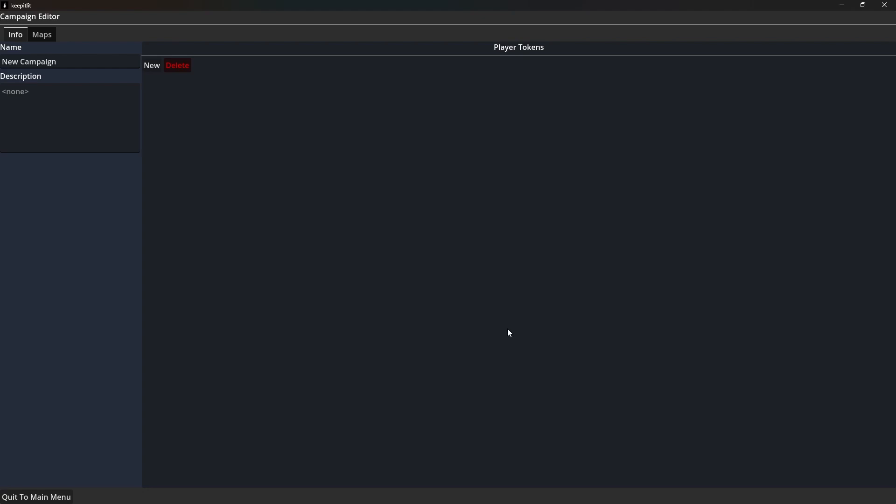
Rename the campaign as Demo
left_click_drag(75, 61, 1, 61)
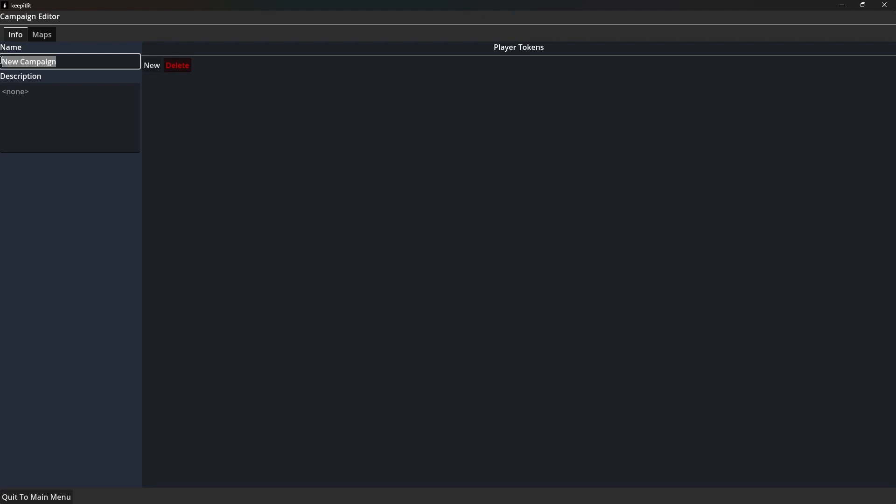
type("Demo")
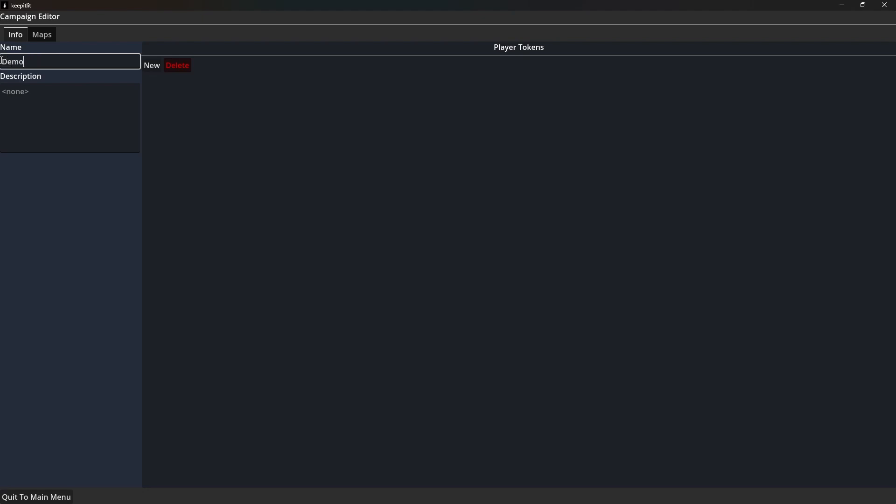
left_click(56, 121)
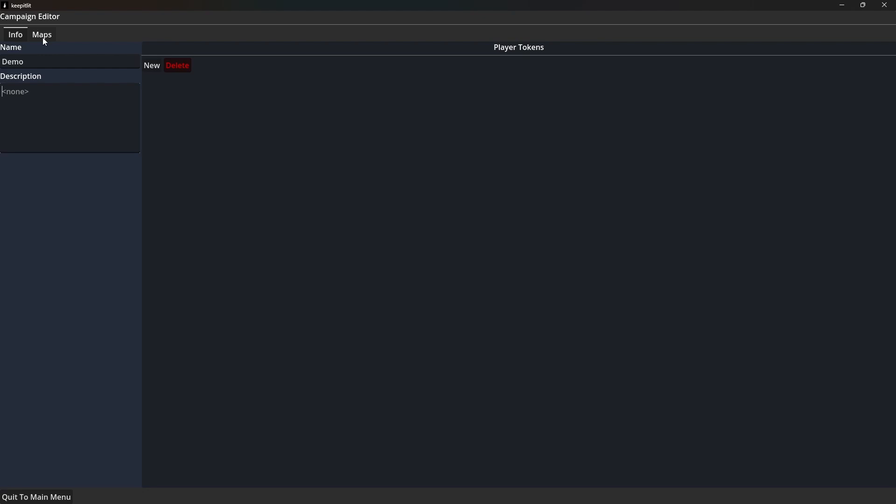
Create a new map in the campaign and name it Demo
left_click(43, 38)
left_click(36, 54)
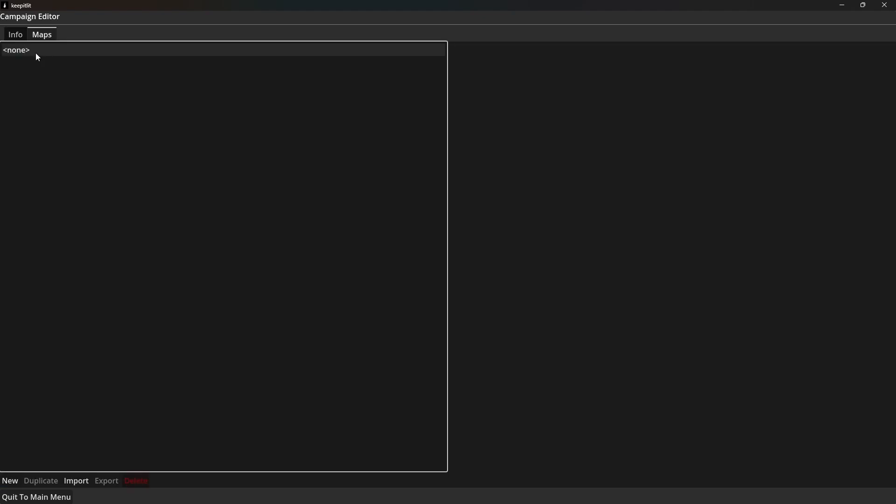
left_click(10, 480)
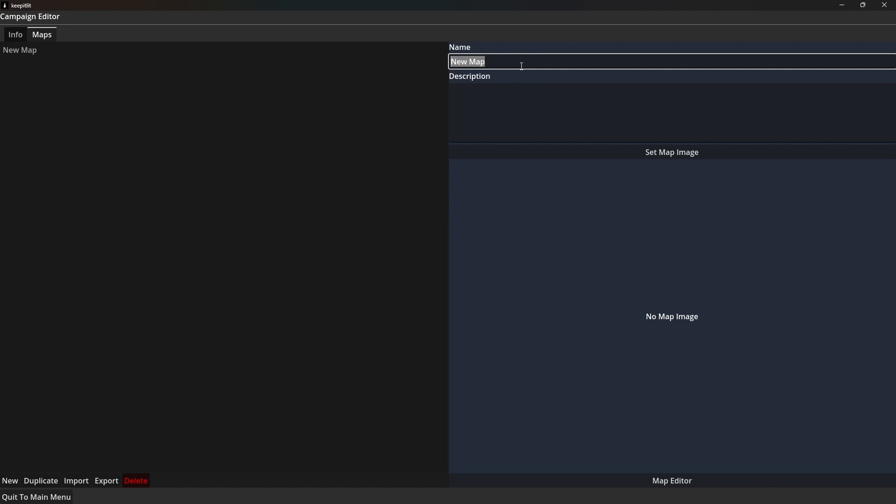
type("Demo")
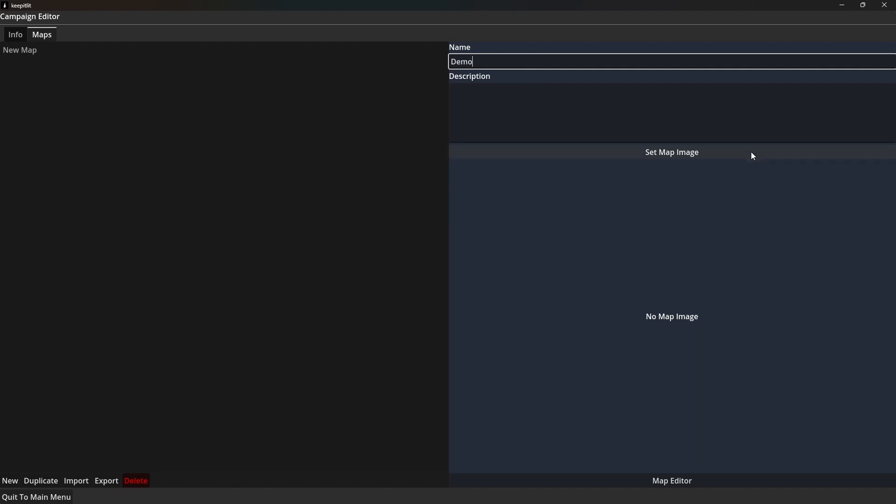
Set the Demo map's image to the dungeon picture from the Keep It Lit Maps folder
left_click(657, 158)
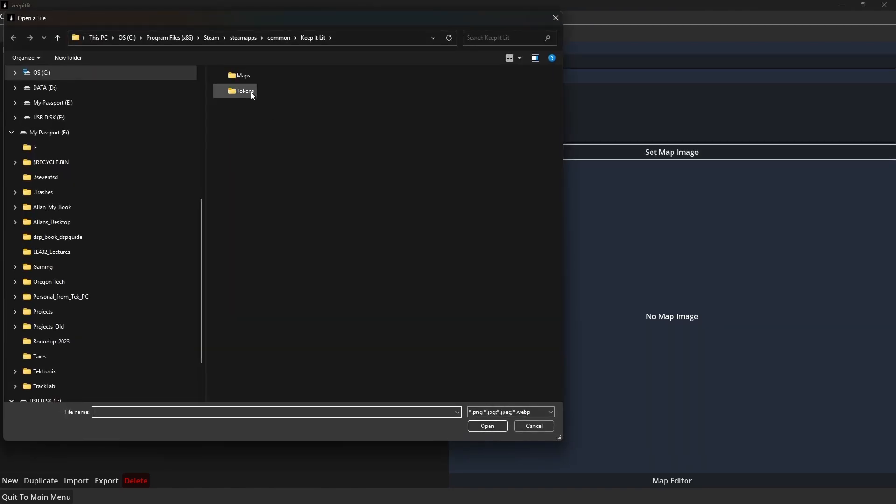
left_click(244, 76)
double_click(244, 76)
double_click(239, 105)
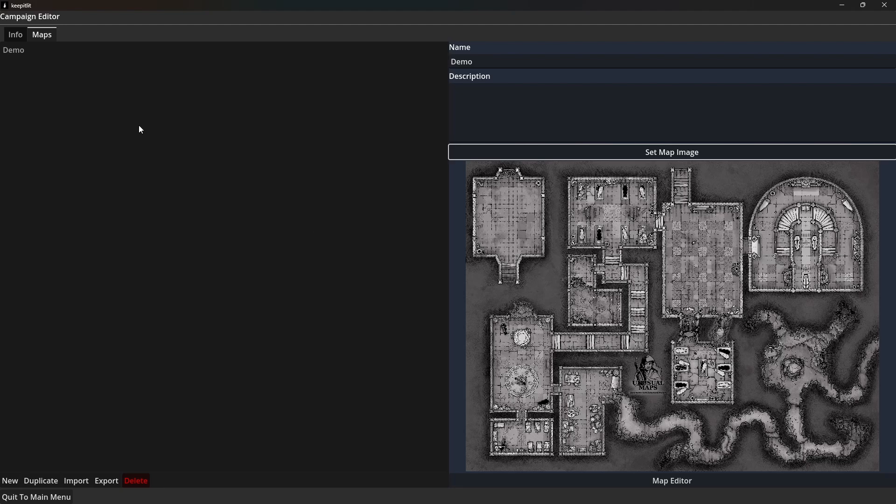
Open the Demo map in the map editor and turn off its Lighting visibility
left_click(16, 55)
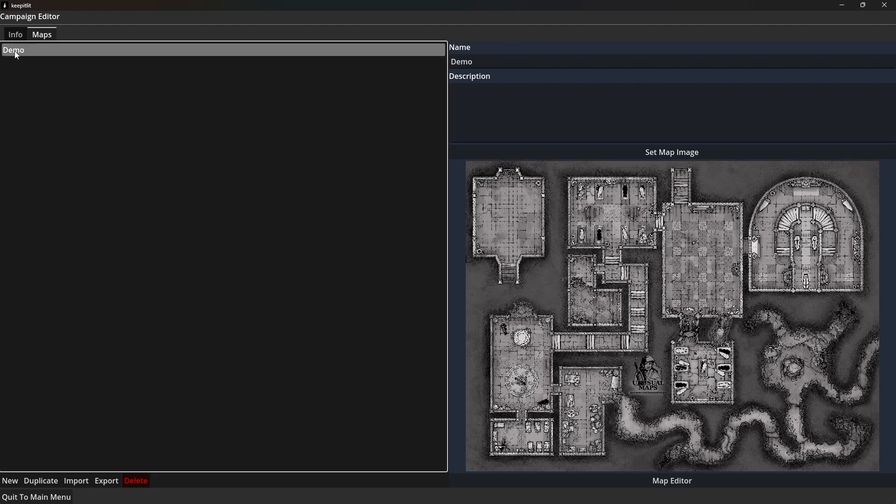
double_click(17, 55)
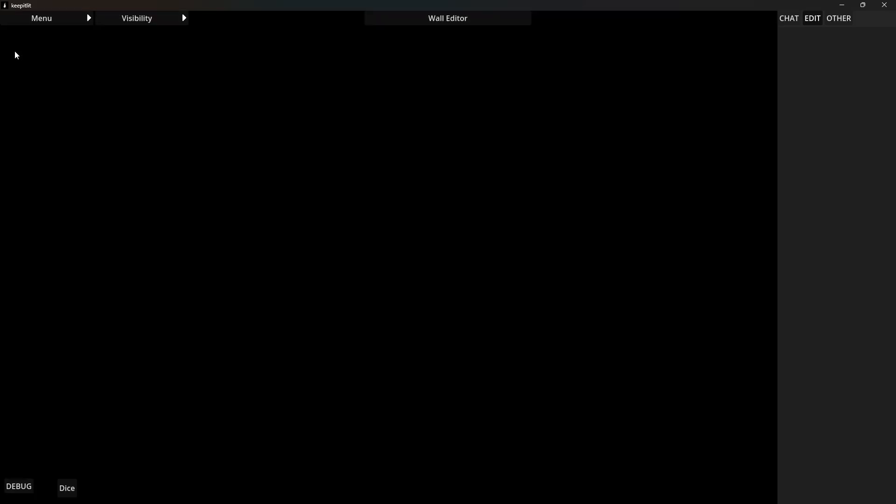
left_click(136, 18)
left_click(119, 52)
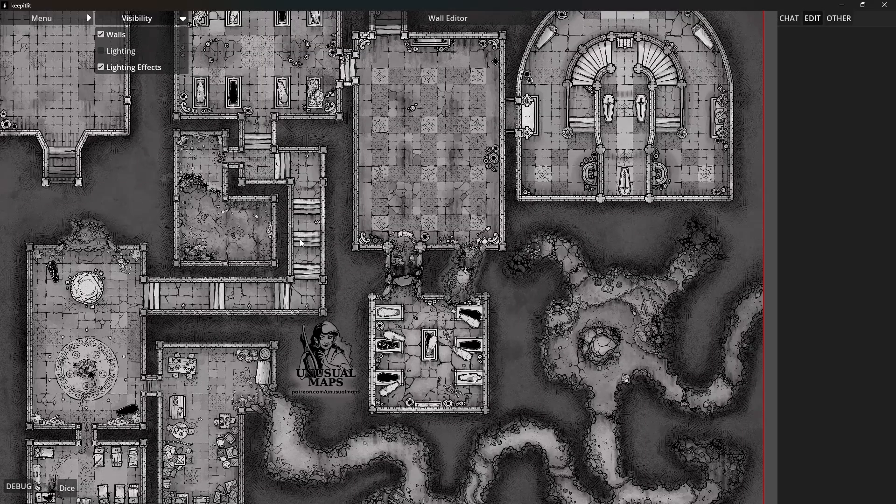
Examine the dungeon map's rooms, corridors and caves, from the full layout down to the southwest rooms
left_click_drag(300, 239, 404, 293)
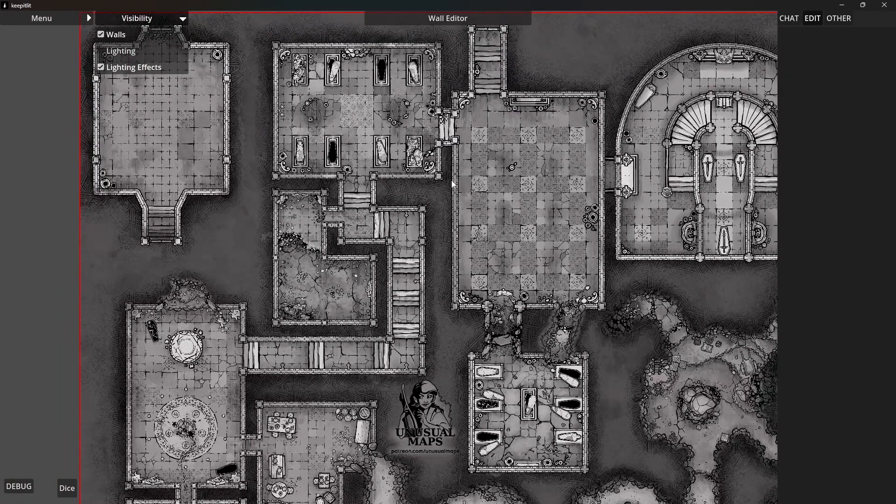
scroll(497, 232, "down", 5)
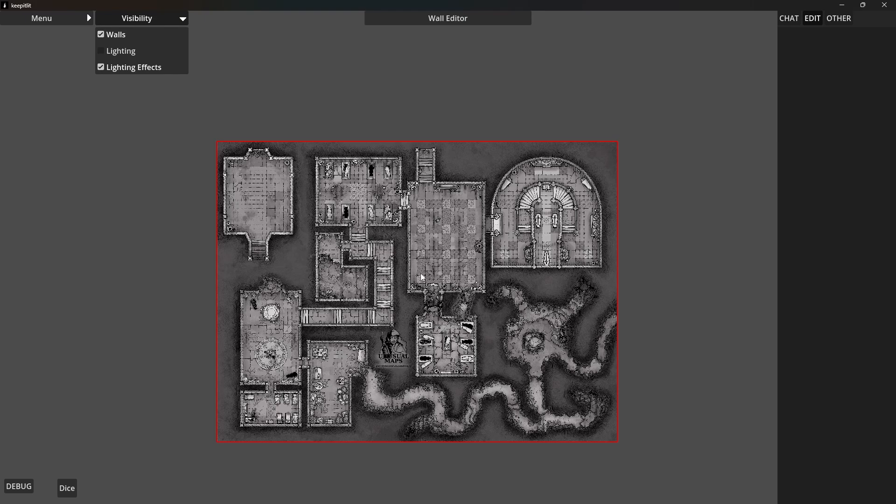
scroll(502, 240, "up", 2)
scroll(523, 273, "up", 1)
scroll(522, 273, "up", 1)
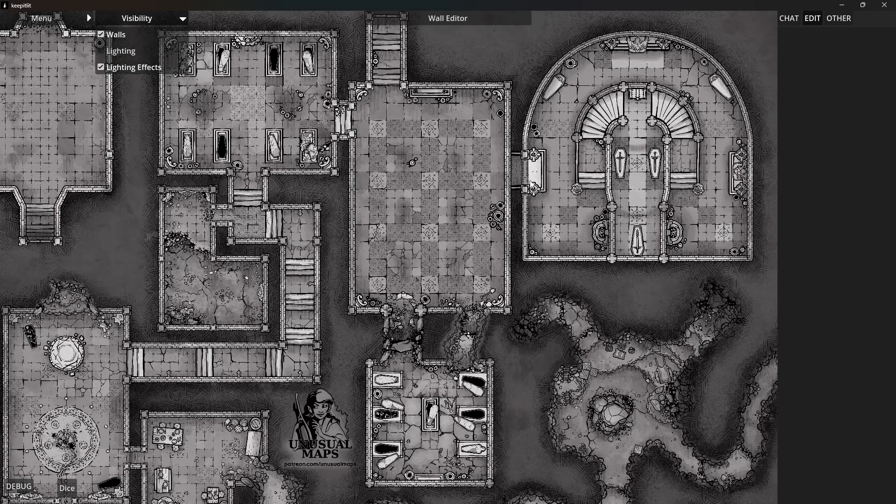
scroll(523, 243, "up", 1)
scroll(523, 228, "up", 1)
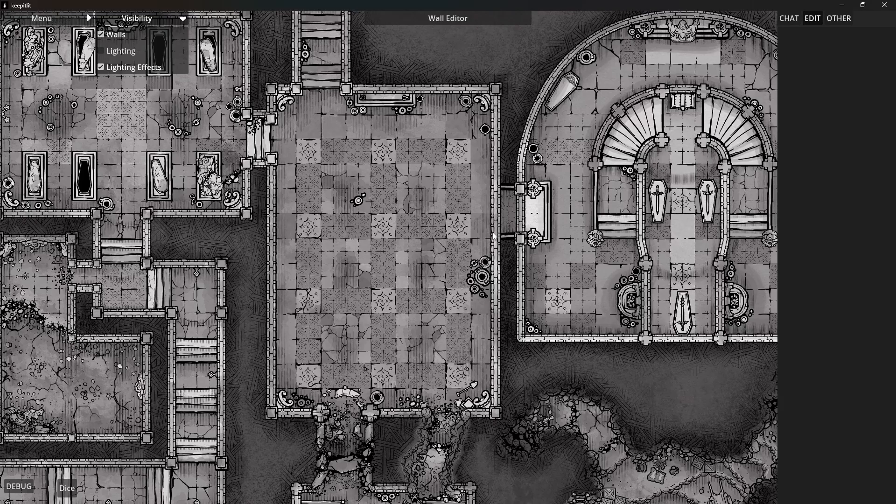
scroll(500, 226, "down", 2)
left_click_drag(475, 239, 589, 188)
left_click_drag(361, 341, 432, 229)
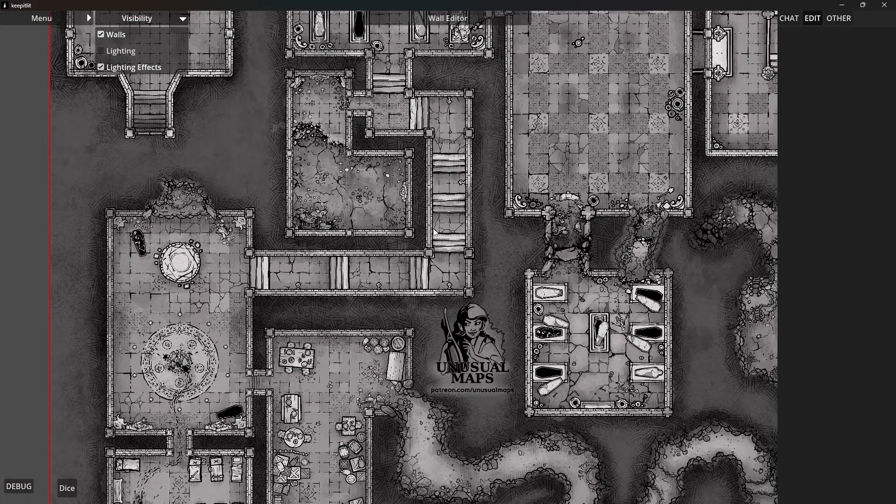
left_click_drag(355, 299, 407, 189)
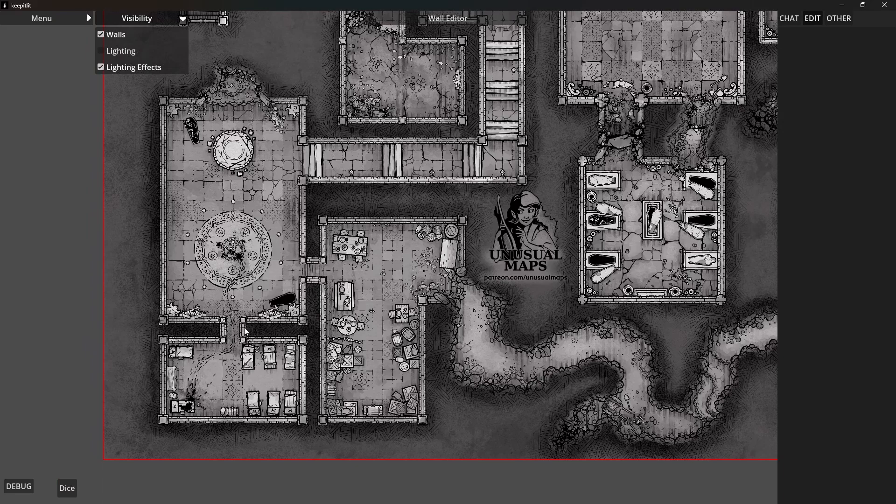
left_click_drag(503, 314, 443, 344)
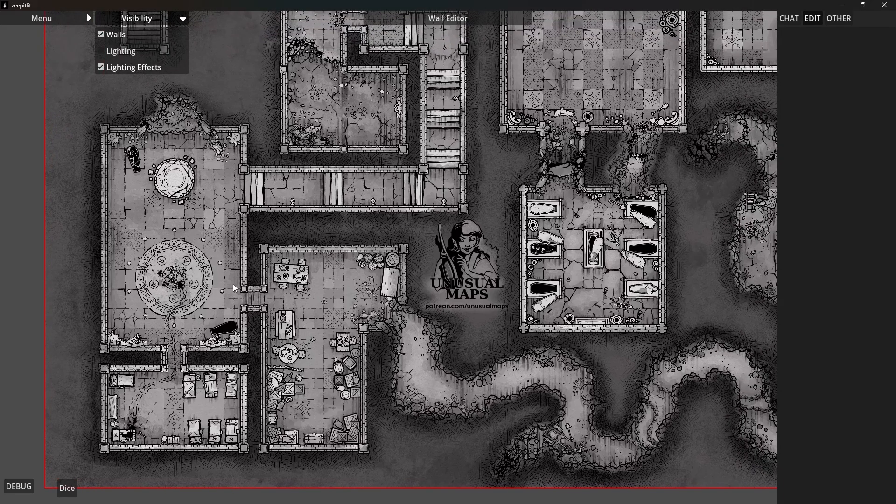
left_click_drag(386, 278, 358, 334)
scroll(417, 330, "down", 2)
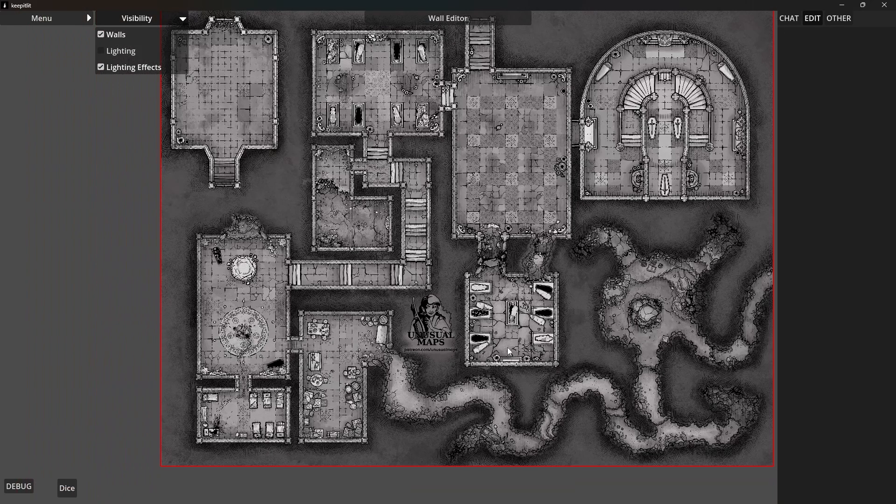
left_click_drag(509, 345, 475, 370)
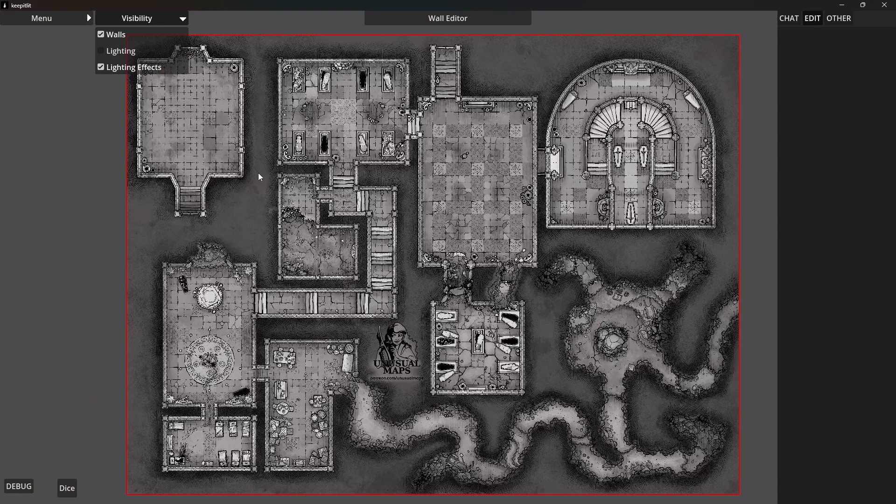
mouse_move(260, 176)
left_mouse_down()
mouse_move(295, 232)
mouse_move(268, 215)
mouse_move(241, 174)
mouse_move(249, 174)
left_mouse_up()
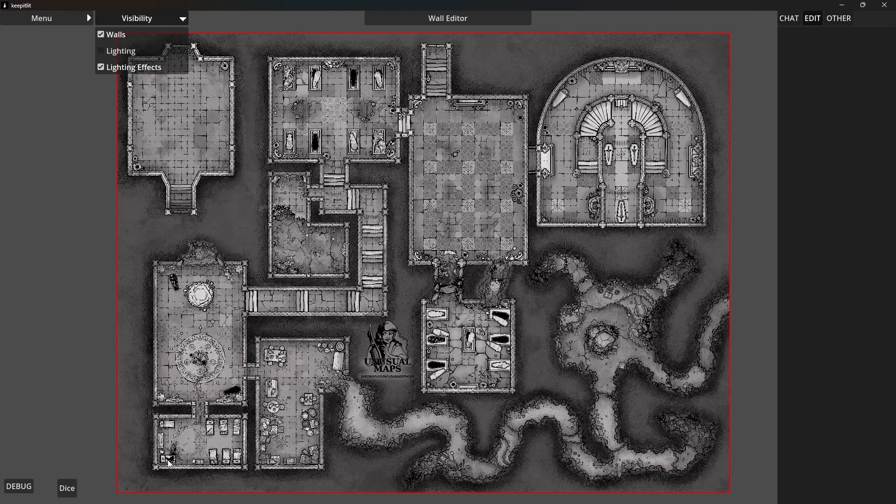
scroll(158, 478, "down", 1)
scroll(168, 466, "up", 6)
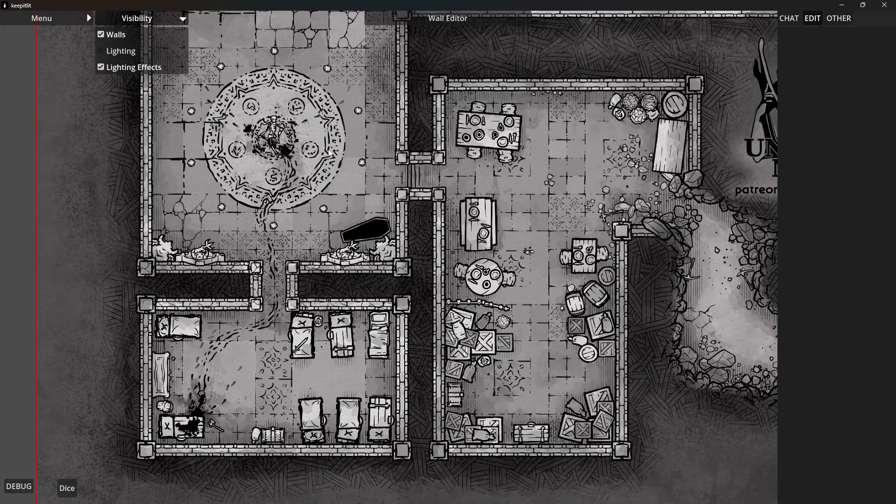
Set the NEAR distance line to span six large floor tiles horizontally near the south end of the central checkered hall
left_click(441, 18)
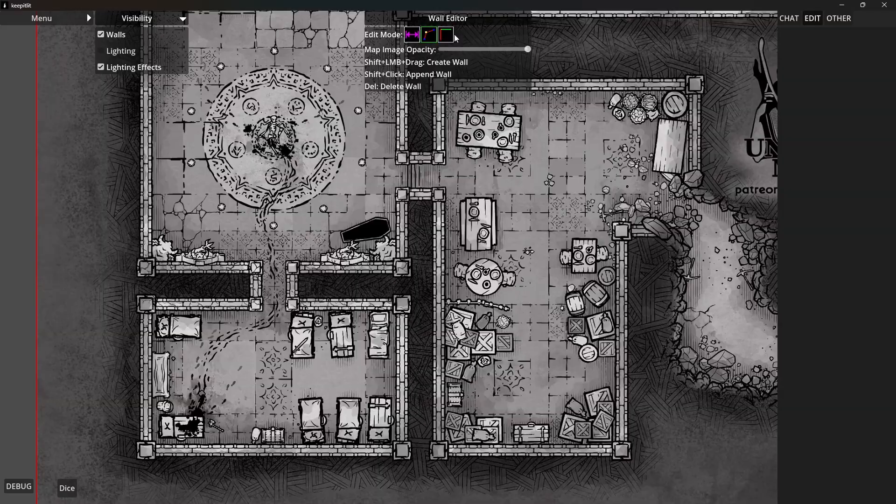
left_click(411, 35)
left_click_drag(582, 117, 449, 412)
left_click_drag(523, 266, 473, 448)
left_click_drag(728, 322, 463, 272)
scroll(516, 302, "up", 3)
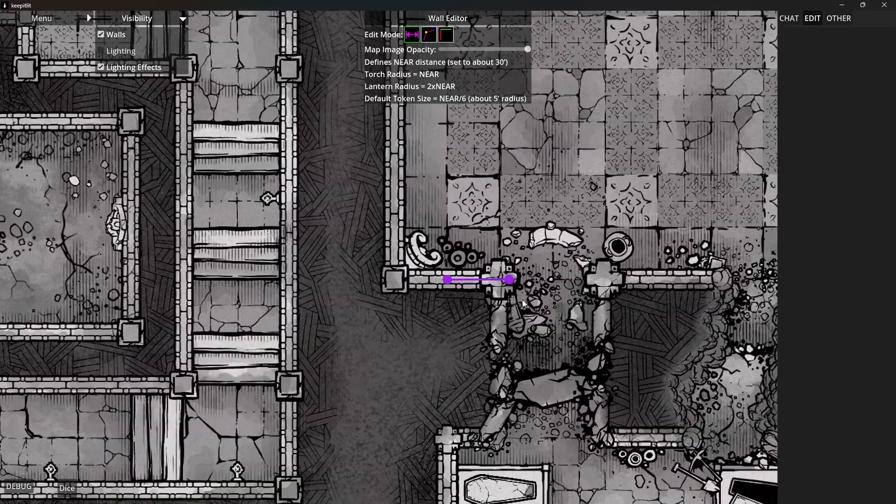
left_click_drag(434, 335, 696, 285)
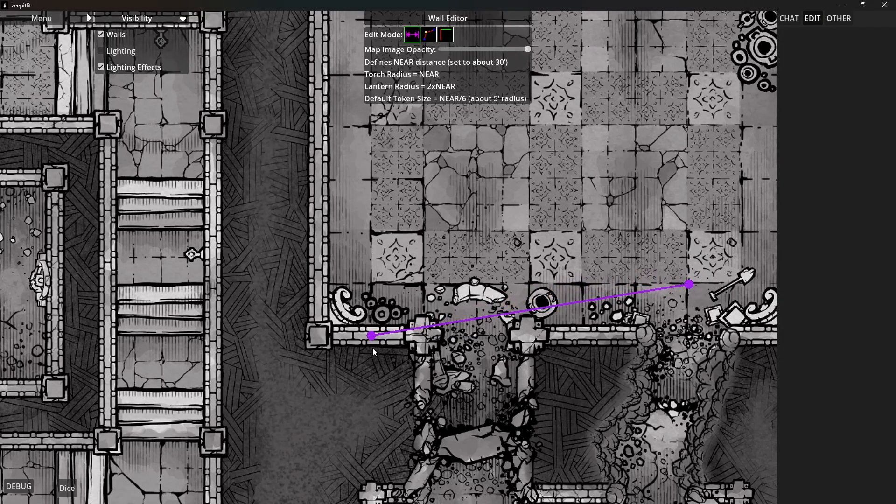
left_click_drag(372, 335, 373, 286)
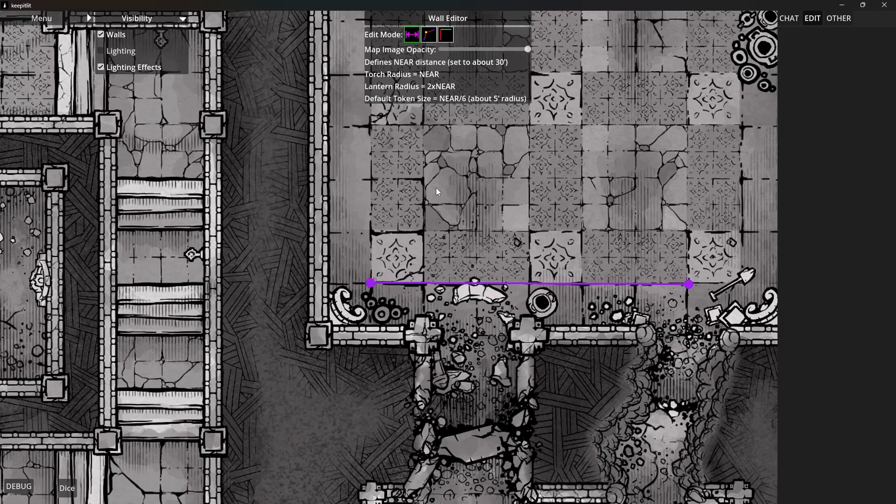
Start a wall at the southwest bunk room, tracing its west and northwest walls and the west side of the passage to the ritual hall
left_click(433, 38)
scroll(408, 183, "down", 5)
left_click_drag(253, 307, 567, 138)
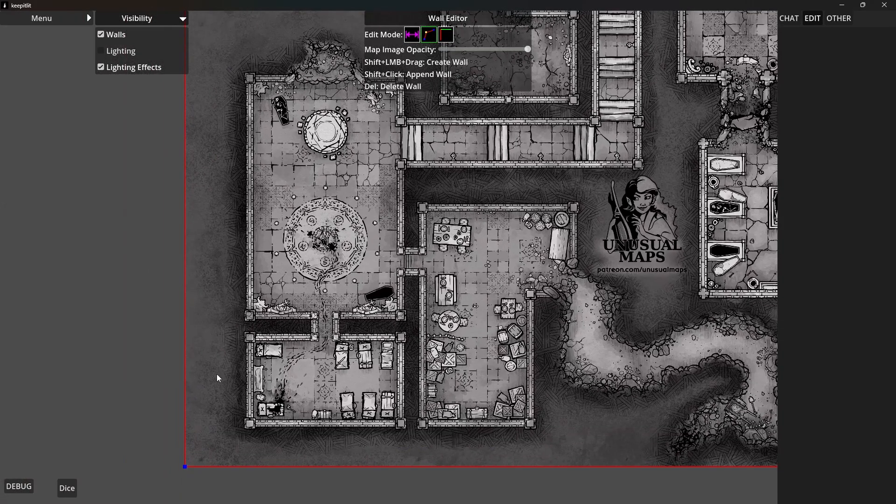
left_click_drag(217, 374, 331, 326)
scroll(383, 391, "up", 3)
scroll(374, 394, "up", 2)
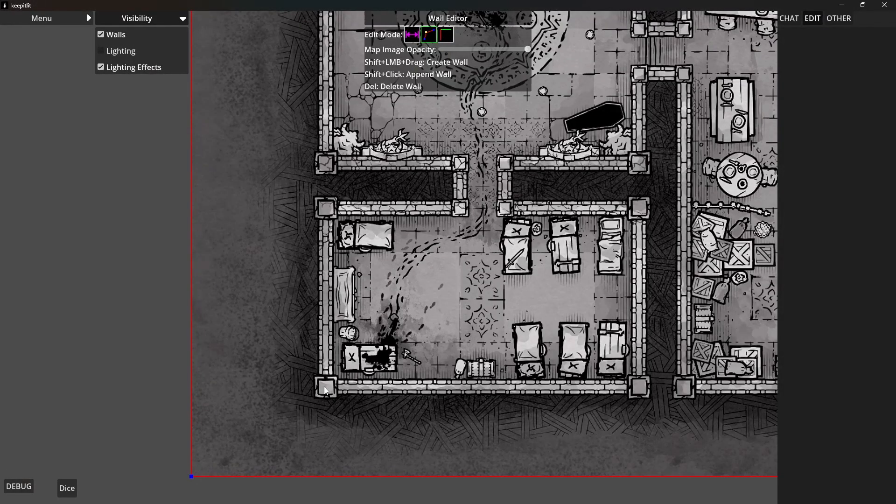
left_click_drag(326, 386, 328, 213)
left_click(460, 208, "shift")
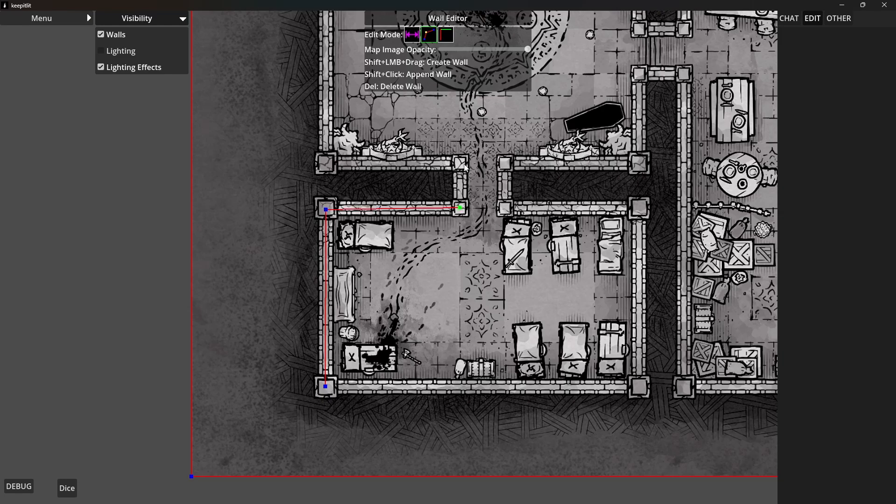
left_click(459, 163, "shift")
left_click(326, 164, "shift")
Extend the wall along the ritual hall's west and north sides and down its east side to the corridor opening
left_click_drag(312, 82, 279, 462)
left_click_drag(326, 186, 313, 265)
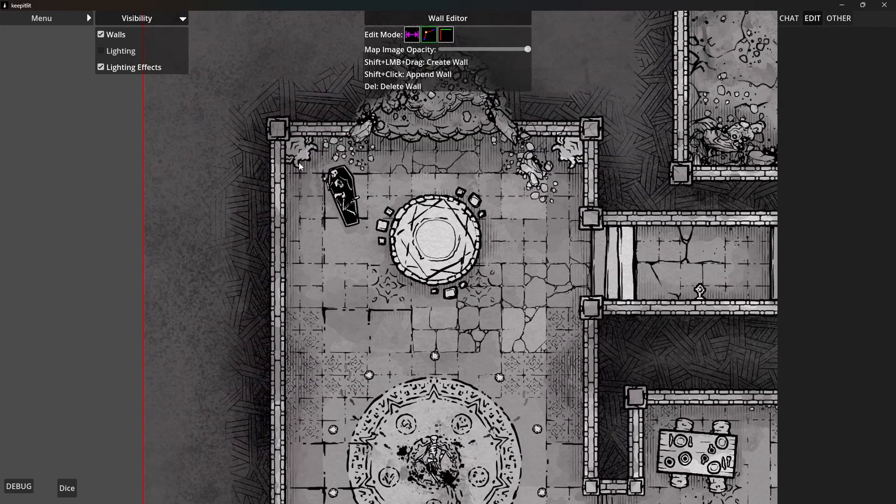
left_click(276, 127, "shift")
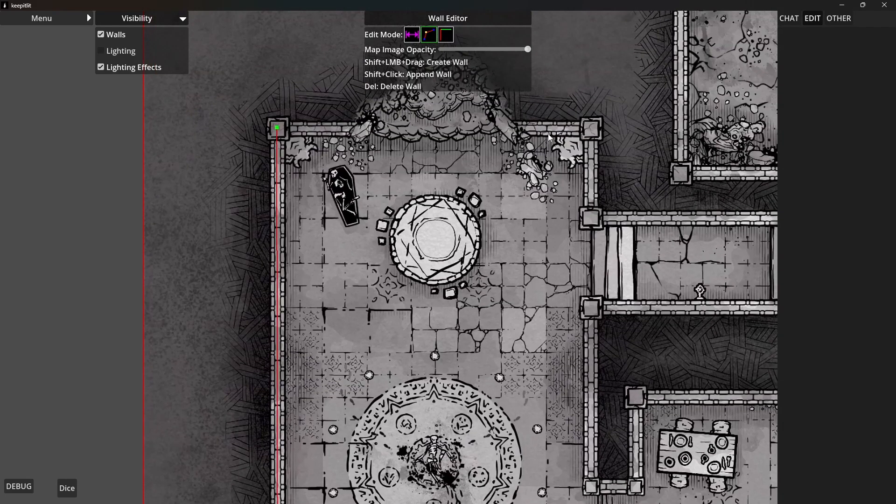
left_click(590, 130, "shift")
left_click(592, 217, "shift")
Continue the wall along the corridor's north side, the stairway's west side and the upper landing to the ruined room's doorway
left_click_drag(691, 244, 323, 303)
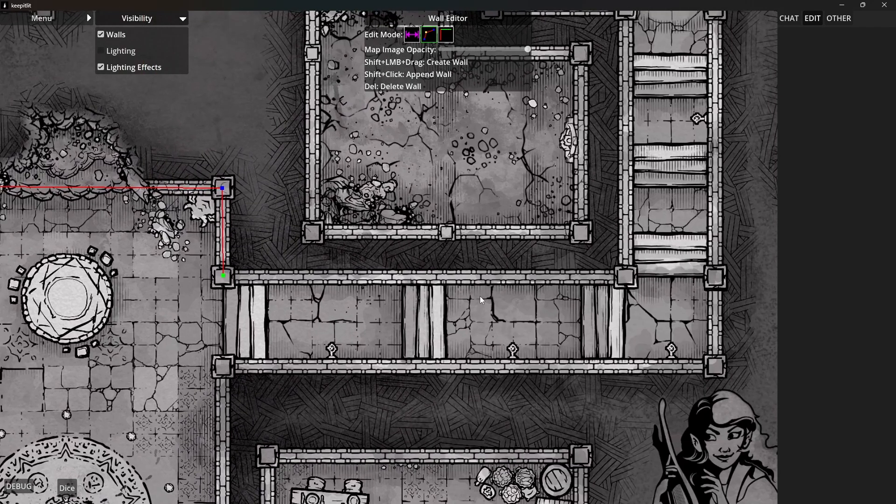
left_click(626, 275, "shift")
left_click_drag(661, 202, 613, 404)
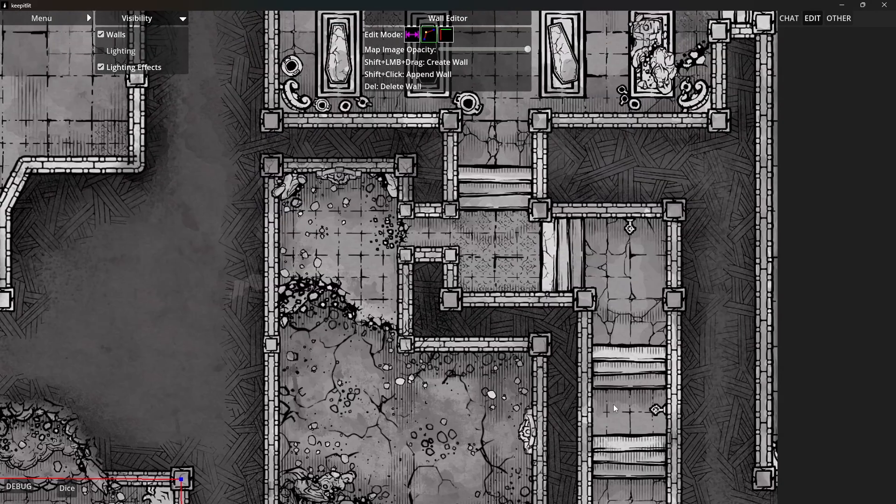
left_click(580, 302, "shift")
left_click(452, 301, "shift")
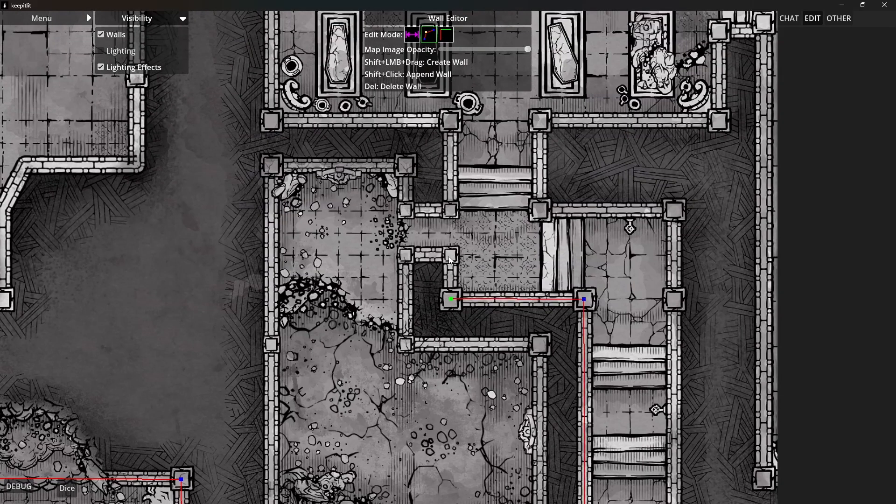
left_click(451, 259, "shift")
left_click(409, 258, "shift")
Trace the ruined room's walls from its doorway's south side around the perimeter to the doorway's north side
left_click(407, 348, "shift")
left_click(539, 347, "shift")
left_click_drag(502, 485, 490, 192)
left_click(527, 231, "shift")
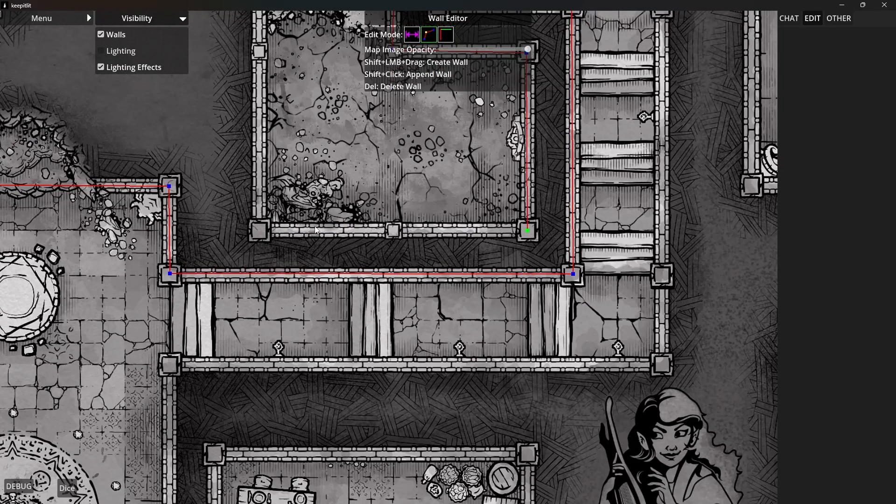
left_click(260, 229, "shift")
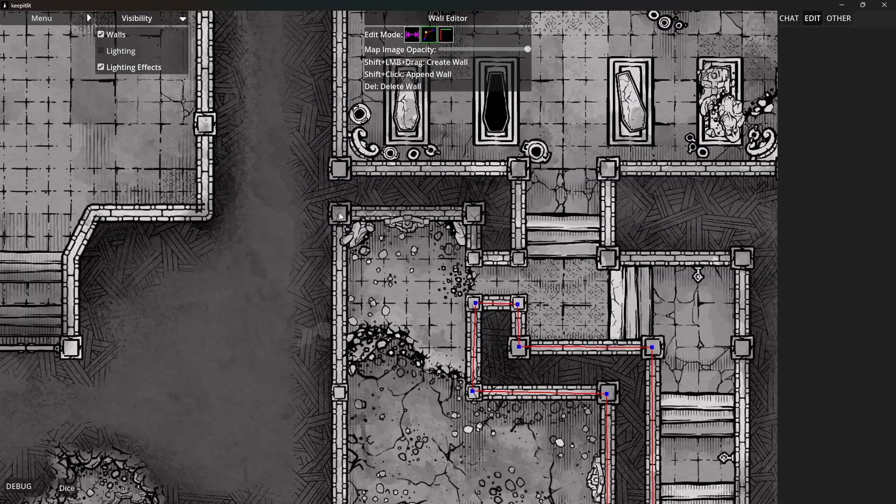
left_click(339, 212, "shift")
left_click(474, 212, "shift")
left_click(473, 258, "shift")
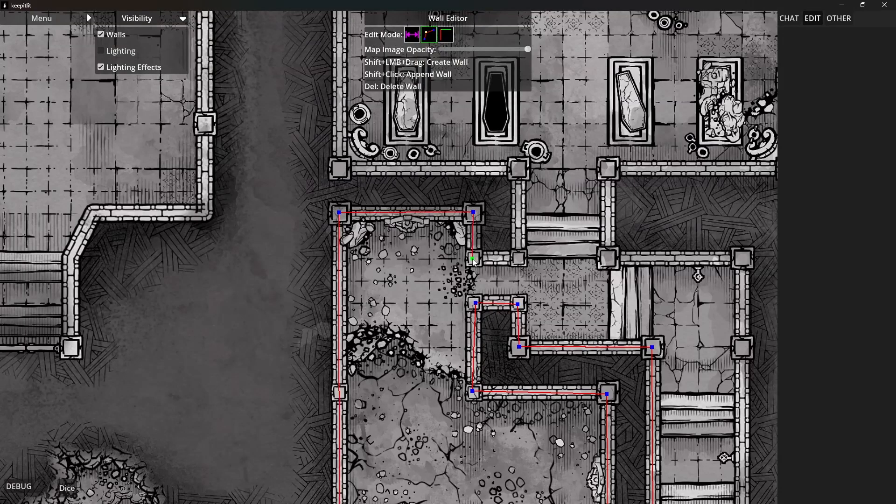
Continue the wall up the short stair passage's west side and around the coffin room's south, west, north and east sides to its doorway
left_click(518, 259, "shift")
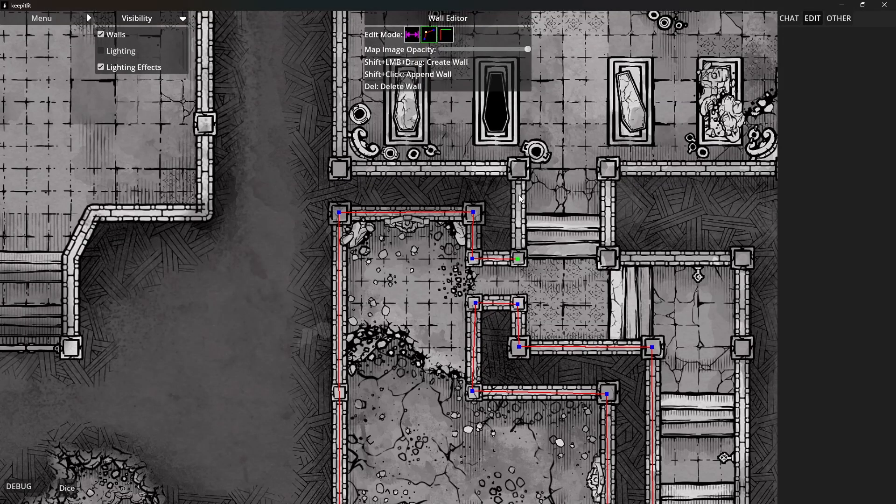
left_click(520, 170, "shift")
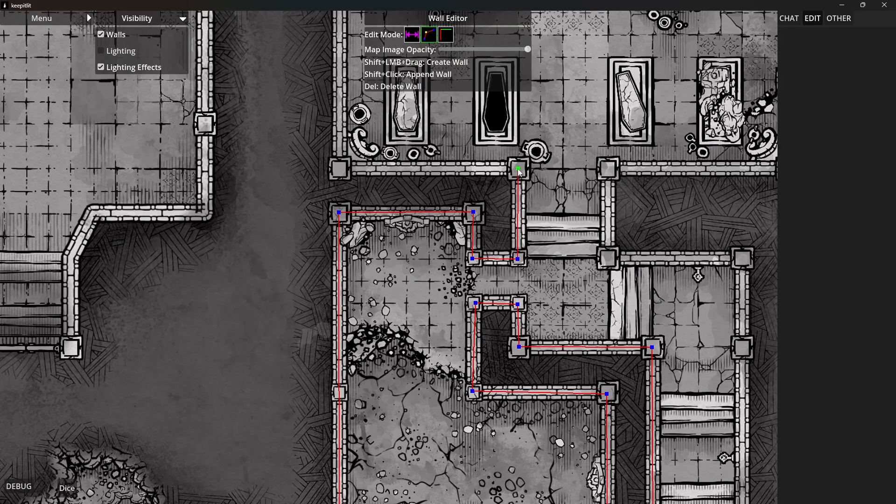
left_click(340, 169, "shift")
left_click_drag(379, 147, 330, 500)
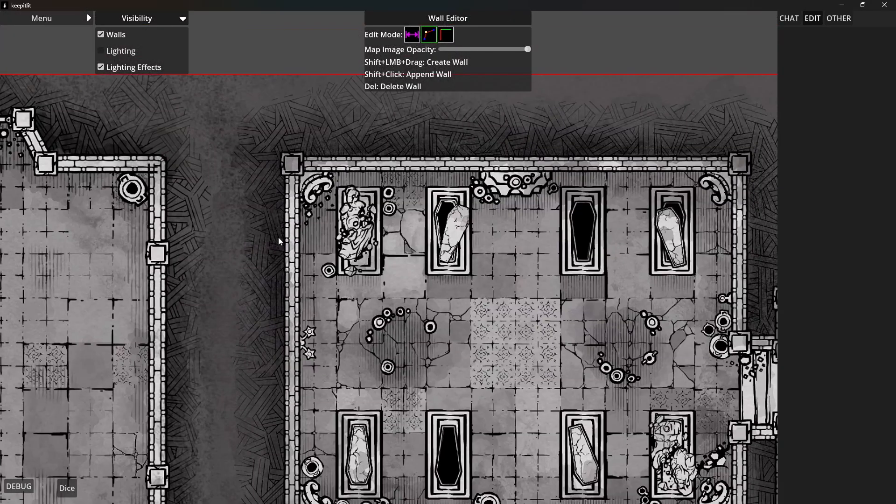
left_click(293, 163, "shift")
left_click(739, 164, "shift")
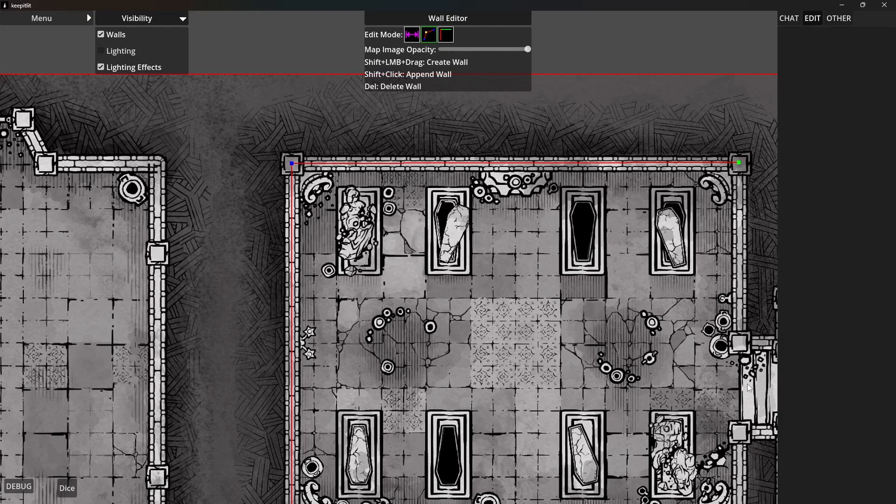
left_click(739, 343, "shift")
Trace the coffin room doorway's north side, the hall's northwest corner and all three sides of the northern entrance stairway
left_click_drag(743, 402, 401, 396)
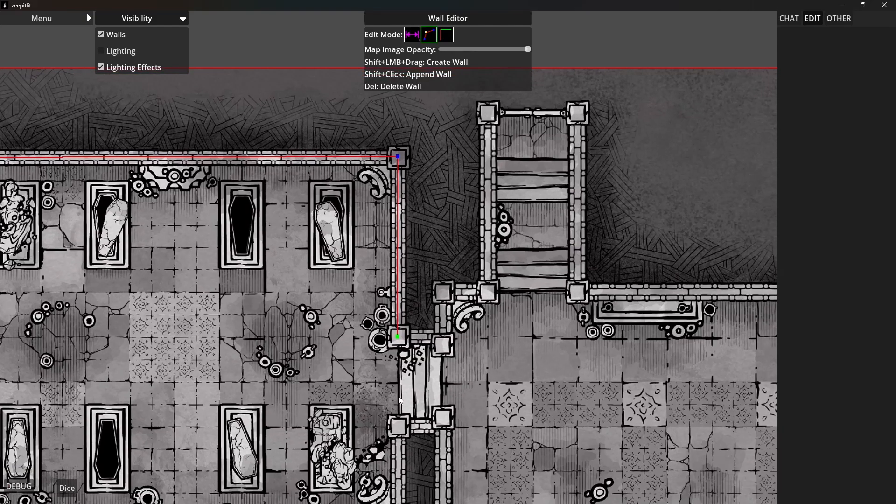
left_click(444, 337, "shift")
left_click(444, 293, "shift")
left_click(485, 113, "shift")
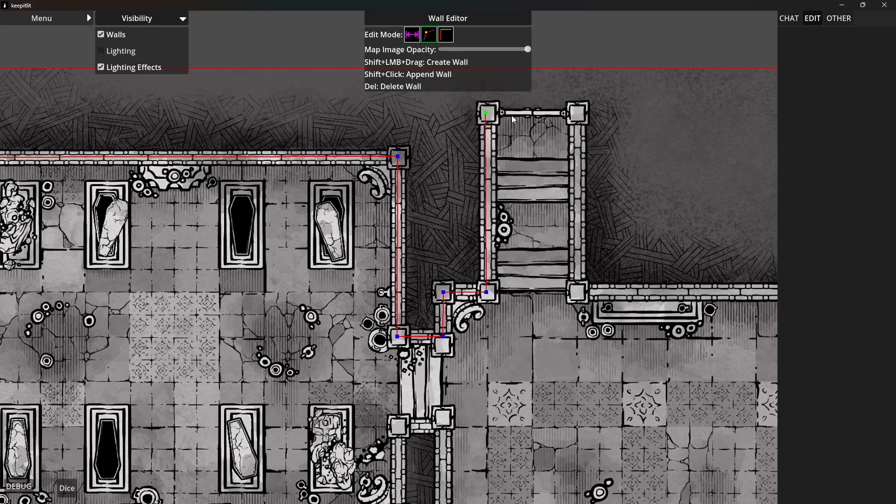
left_click(578, 112, "shift")
left_click(578, 293, "shift")
Trace the checkered hall's north, east, south and west walls back up to the coffin room doorway's south side
left_click_drag(634, 320, 233, 318)
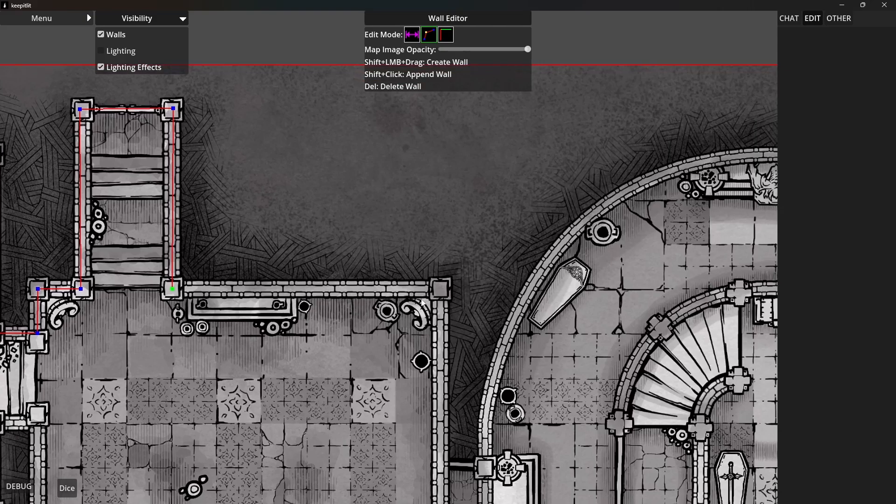
left_click(441, 288, "shift")
scroll(420, 355, "down", 8)
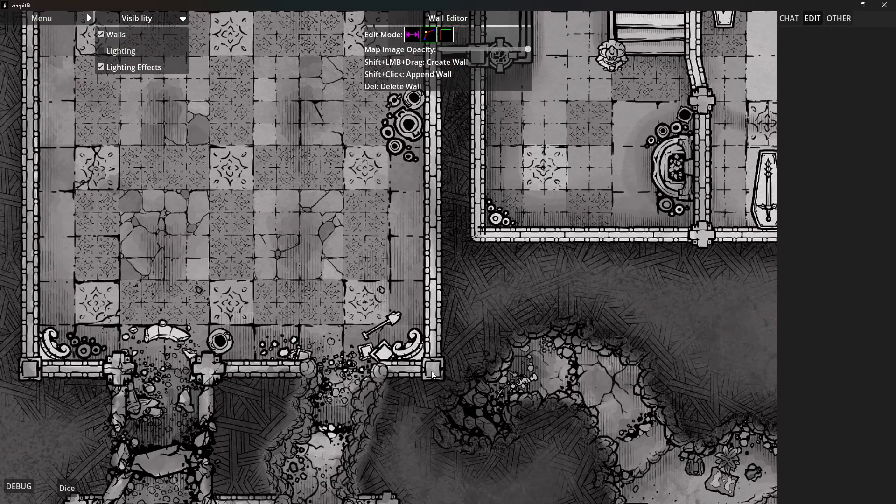
left_click(432, 373, "shift")
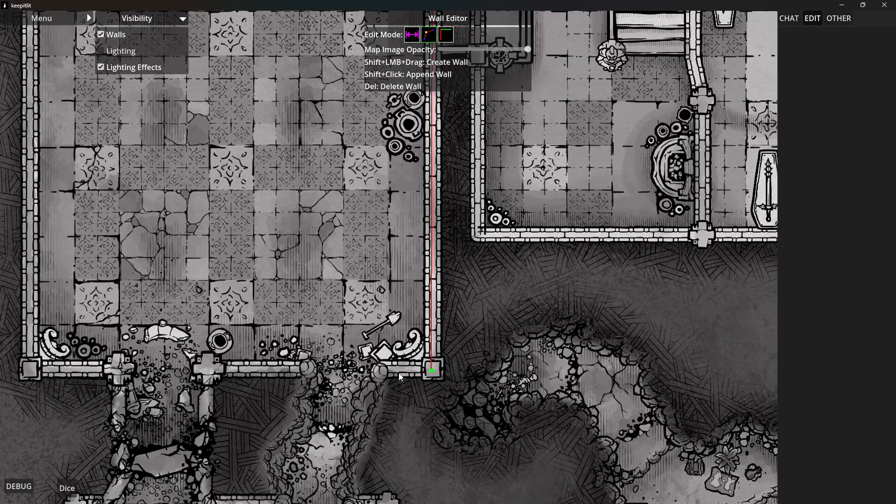
left_click(29, 369, "shift")
left_click_drag(77, 275, 329, 466)
left_click_drag(300, 284, 372, 393)
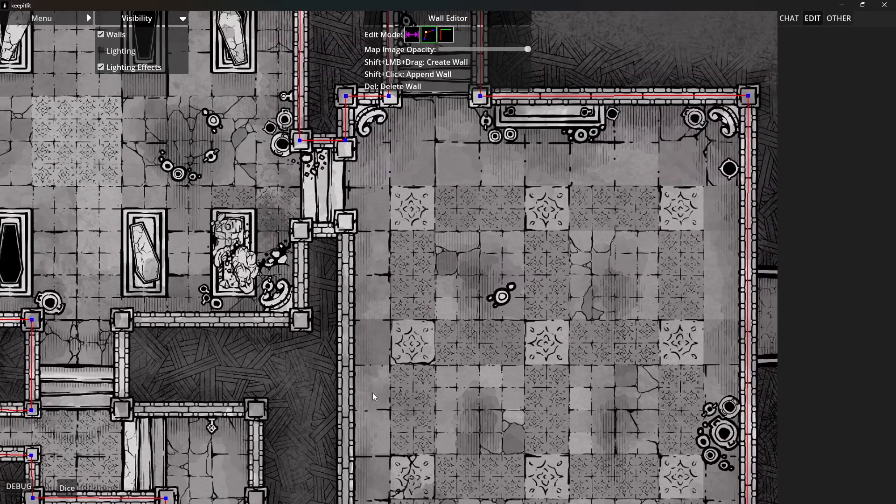
left_click(351, 221, "shift")
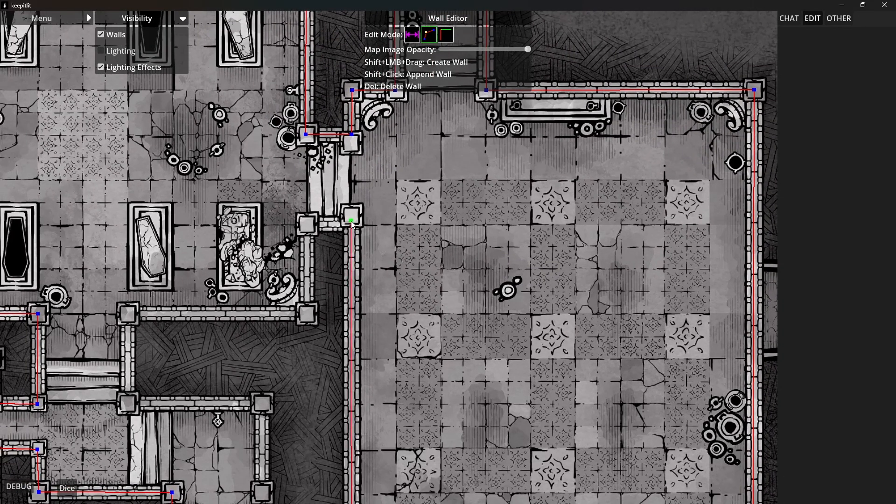
Trace the doorway's south side, the coffin room's southeast corner and the stair passage's east wall
left_click(307, 223, "shift")
left_click(308, 315, "shift")
left_click(127, 312, "shift")
left_click(131, 408, "shift")
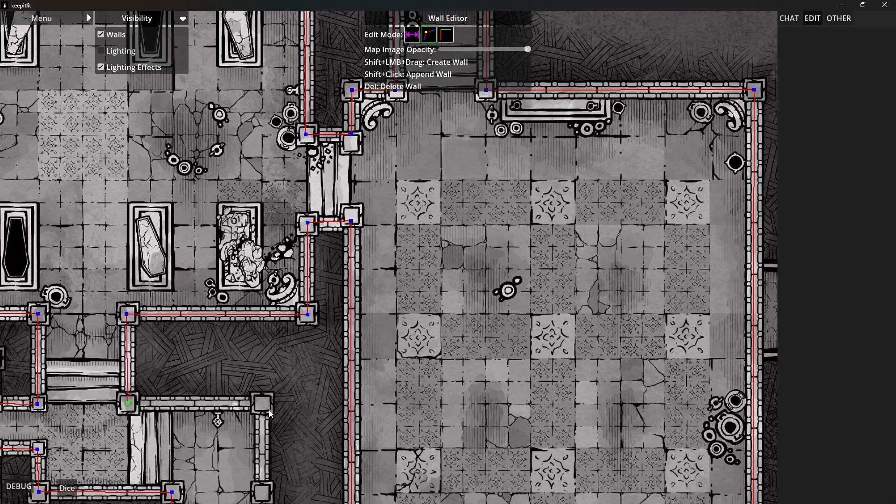
Continue the wall along the landing's north side, down the long stairway's east side and along the corridor's south side to the ritual hall
left_click(262, 404, "shift")
left_click_drag(276, 437, 293, 234)
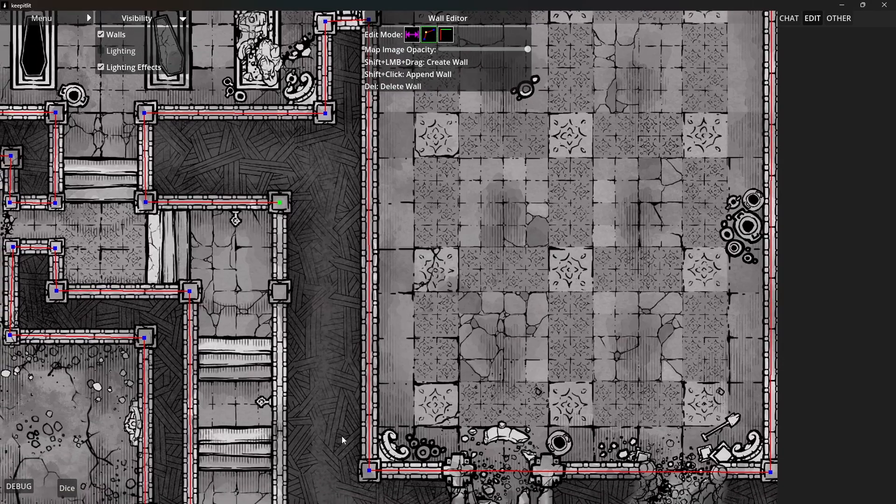
left_click_drag(366, 460, 357, 215)
left_click(271, 405, "shift")
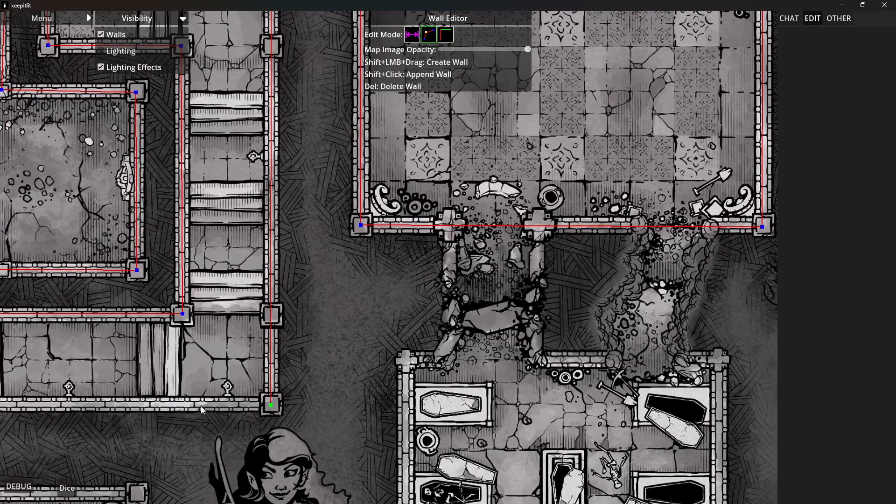
left_click_drag(66, 414, 715, 227)
left_click(429, 217, "shift")
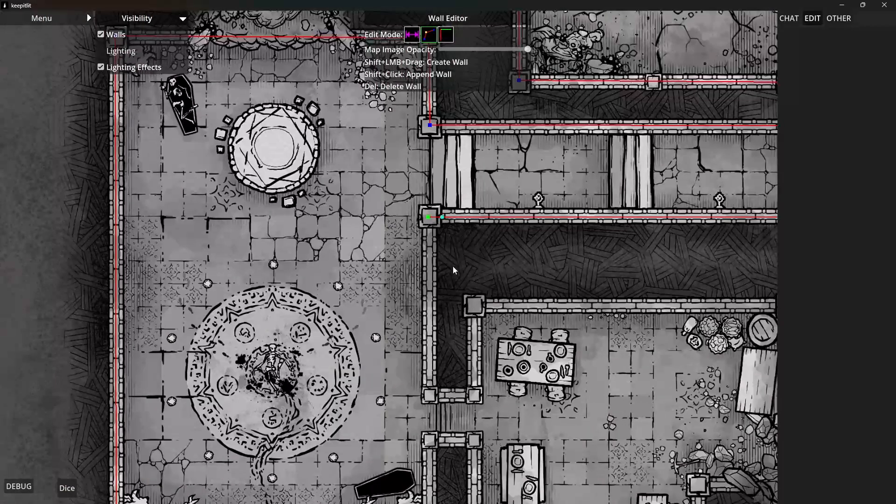
Trace the ritual hall's east wall to the dining room doorway, and the dining room's west, north and east walls to the cave opening
left_click(430, 396, "shift")
left_click(474, 396, "shift")
left_click(474, 306, "shift")
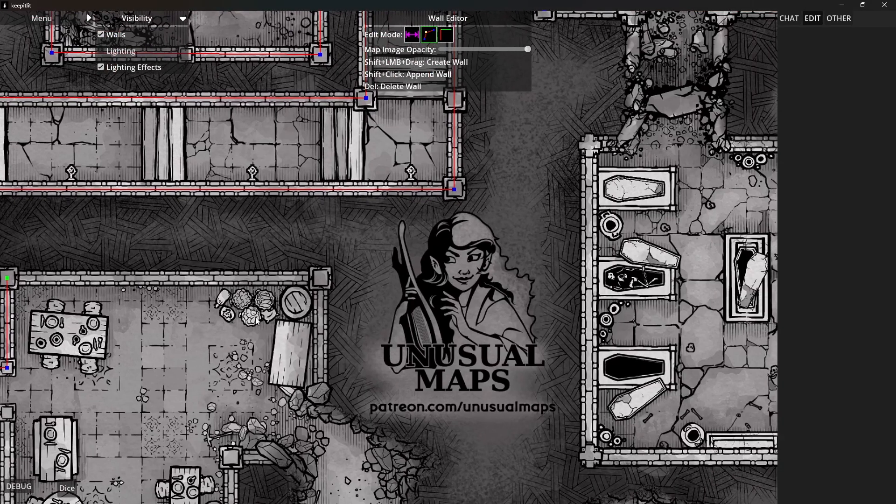
left_click_drag(523, 328, 54, 302)
left_click(319, 280, "shift")
left_click(320, 396, "shift")
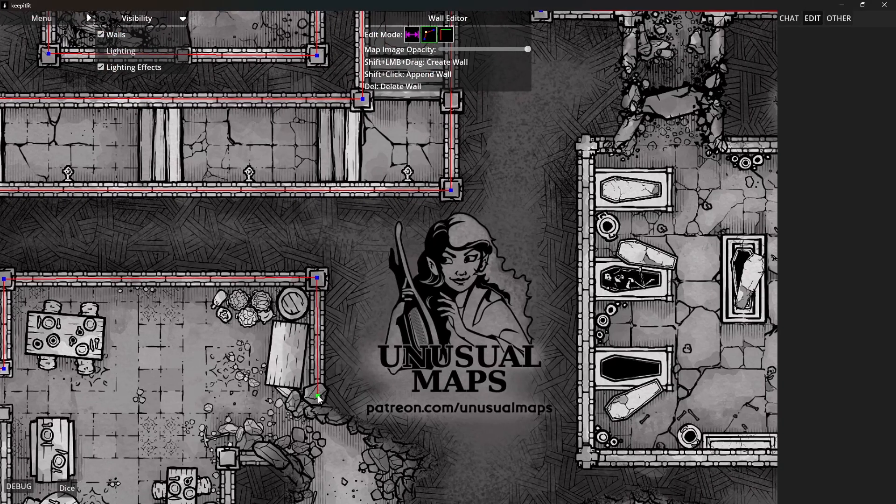
Extend the wall from the bunk room's southwest corner along its south, east and northeast sides to the passage opening
left_click_drag(296, 413, 417, 180)
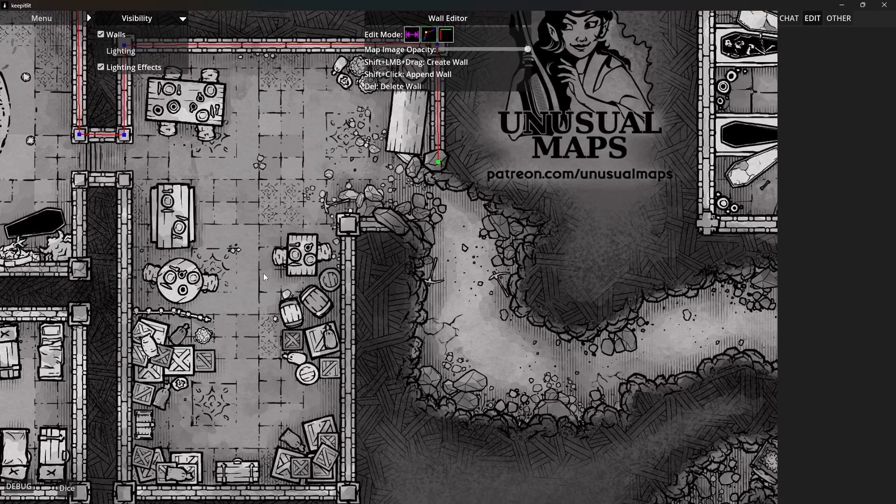
left_click_drag(263, 273, 568, 283)
left_click_drag(270, 395, 274, 280)
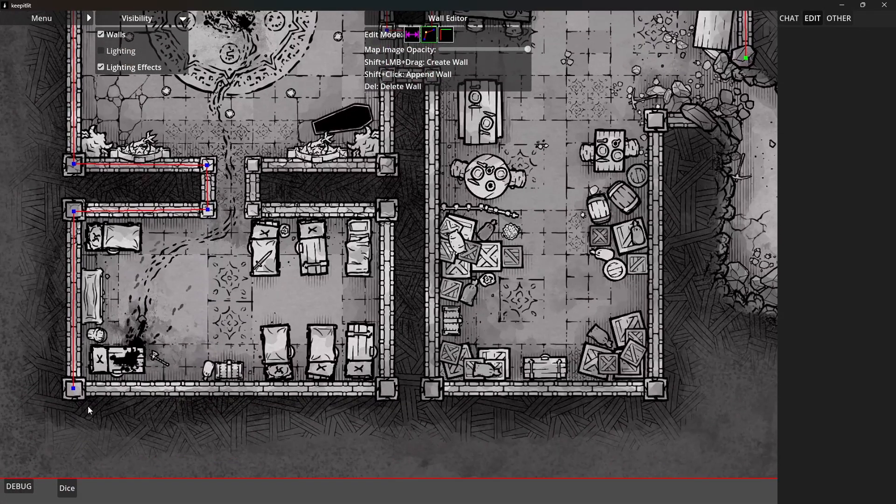
left_click(387, 391, "shift")
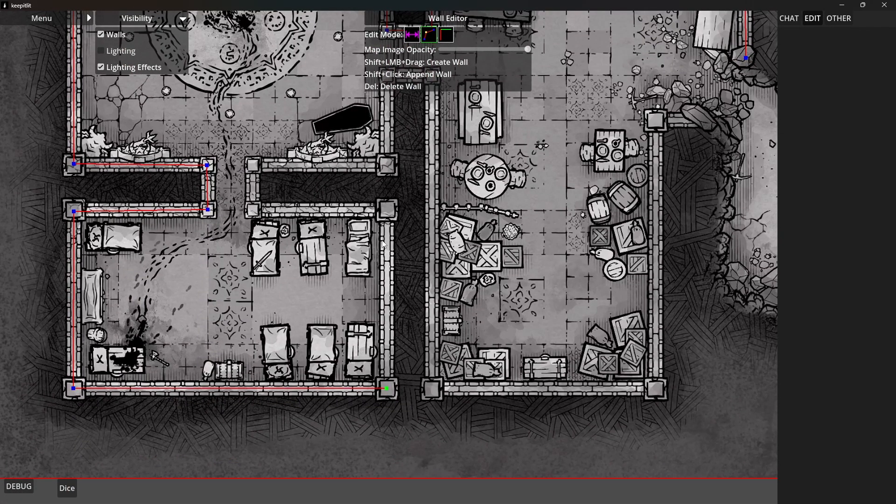
left_click(388, 213, "shift")
left_click(253, 210, "shift")
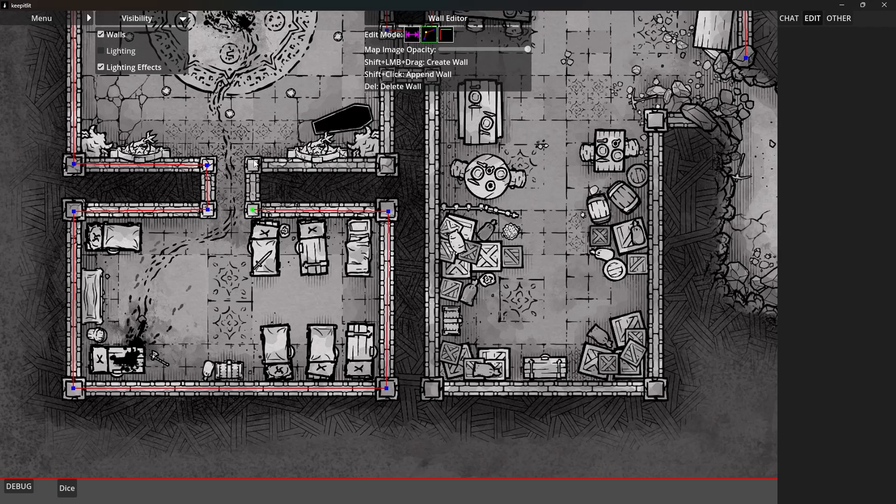
Trace the passage's east side, the ritual hall's southeast wall and its east wall up to the dining room doorway
left_click(251, 165, "shift")
left_click(385, 165, "shift")
left_click_drag(403, 87, 390, 281)
left_click(375, 269, "shift")
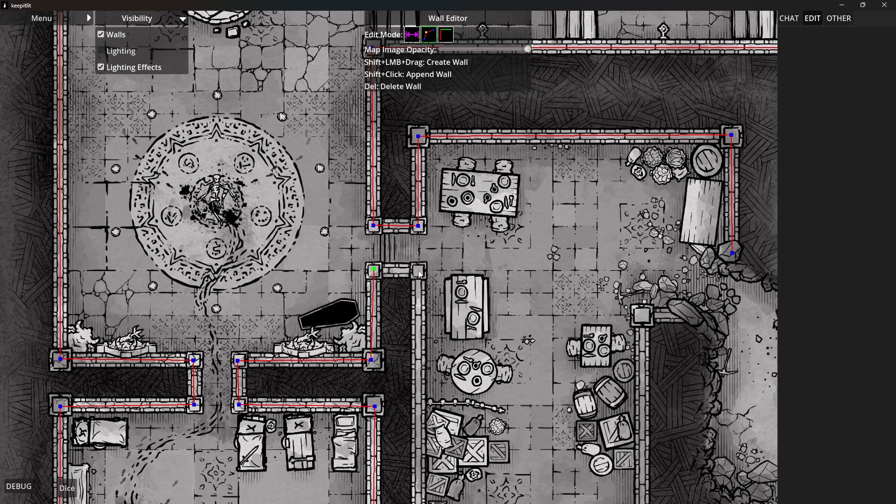
Continue the wall along the doorway's south side and the dining room's west, south and east sides to the cave mouth's rubble
left_click(419, 271, "shift")
left_click_drag(406, 351, 382, 113)
left_click(396, 347, "shift")
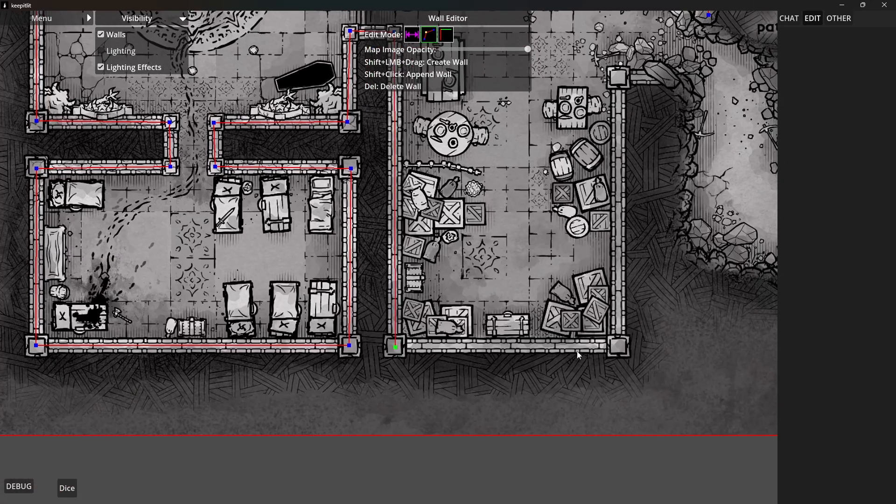
left_click(621, 346, "shift")
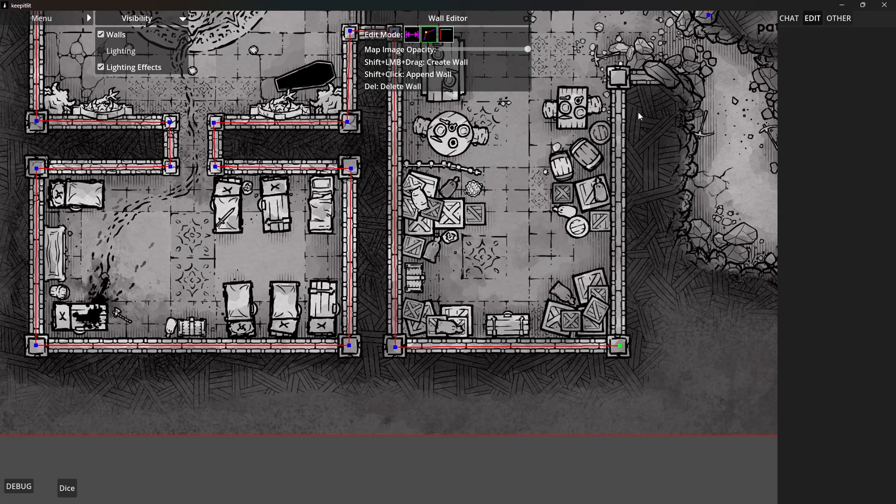
left_click(620, 77, "shift")
left_click(653, 75, "shift")
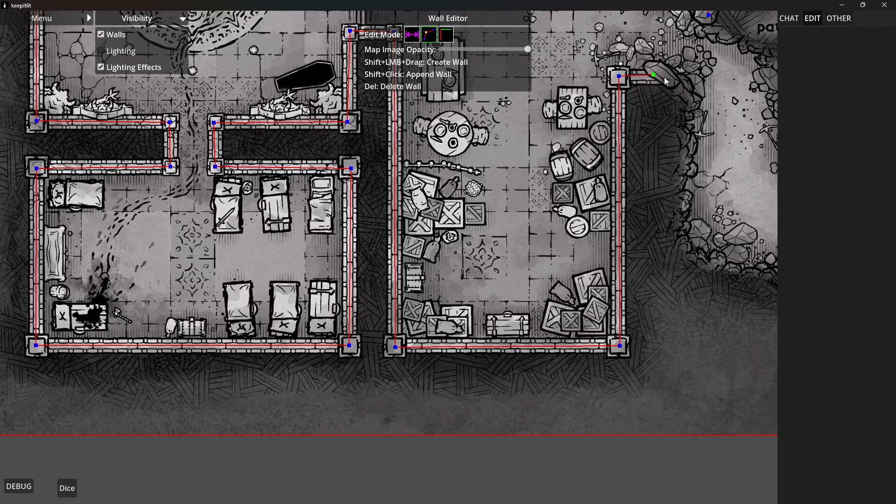
Split the checkered hall's south wall at both sides of the collapsed passage and trace the passage's west side to the coffin crypt's northwest corner
left_click_drag(674, 176, 460, 346)
scroll(550, 325, "down", 4)
left_click_drag(616, 293, 553, 386)
left_click_drag(657, 262, 613, 283)
scroll(587, 284, "up", 4)
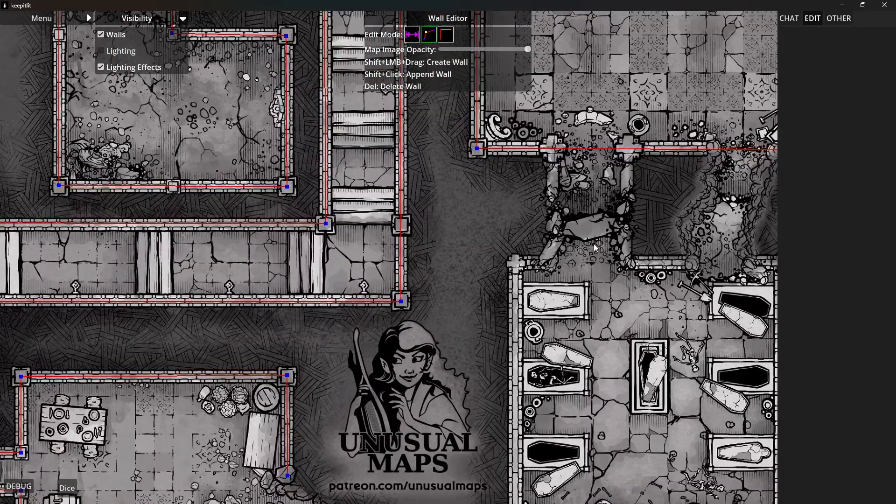
left_click_drag(570, 244, 554, 271)
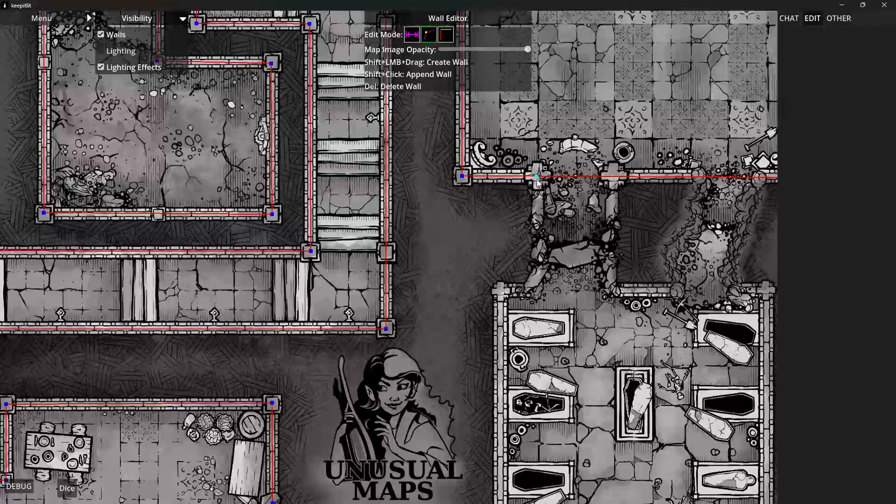
left_click_drag(536, 176, 613, 182)
left_click(612, 179)
left_click_drag(537, 177, 539, 269)
left_click(526, 292, "shift")
left_click(500, 292, "shift")
Trace the coffin crypt's west, south and east walls and the rubble tunnel's east side, splitting the hall's south wall at the tunnel opening
left_click_drag(481, 357, 480, 130)
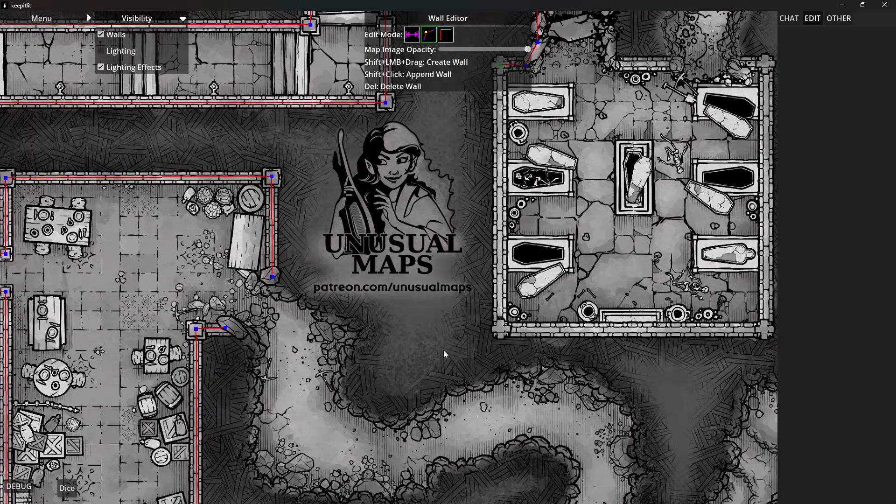
left_click(500, 329, "shift")
left_click_drag(776, 328, 476, 343)
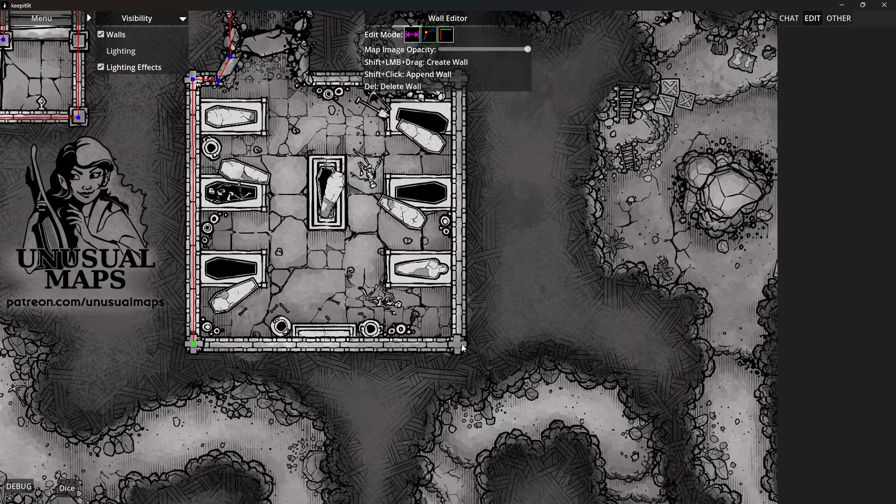
left_click(458, 344, "shift")
left_click_drag(469, 286, 461, 481)
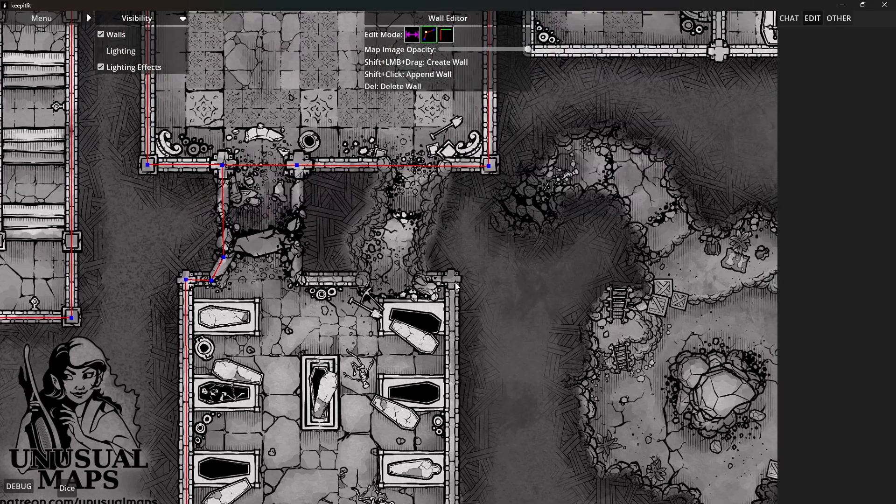
left_click(452, 279, "shift")
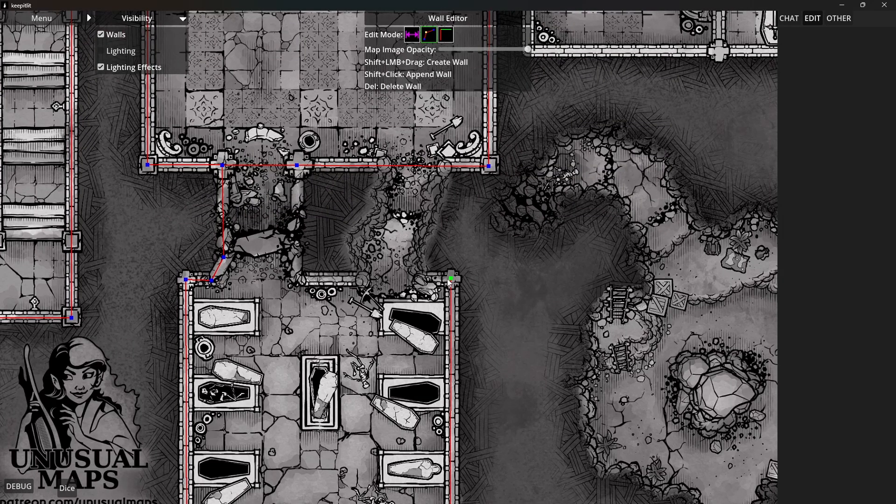
left_click(421, 278, "shift")
left_click_drag(450, 166, 386, 167)
Trace the collapsed passage's east side down to the crypt and the crypt's north wall up to the rubble tunnel
left_click(297, 228, "shift")
left_click(295, 247, "shift")
left_click(294, 277, "shift")
left_click(360, 280, "shift")
Trace the rubble tunnel's irregular west side from the crypt up to the checkered hall's south wall
left_click(362, 263, "shift")
left_click(349, 245, "shift")
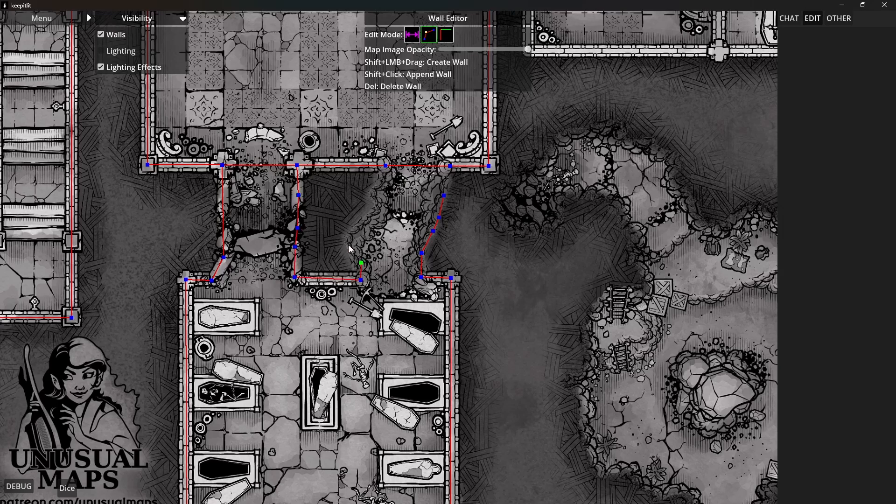
left_click(351, 232, "shift")
left_click(368, 217, "shift")
left_click(377, 204, "shift")
left_click(372, 189, "shift")
left_click(385, 180, "shift")
left_click(385, 166, "shift")
left_click(444, 196)
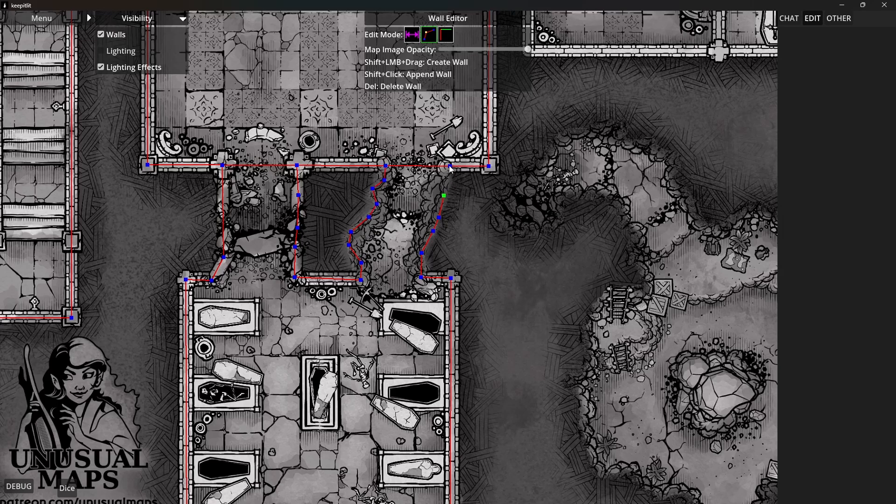
left_click(463, 194)
left_click_drag(406, 202, 404, 260)
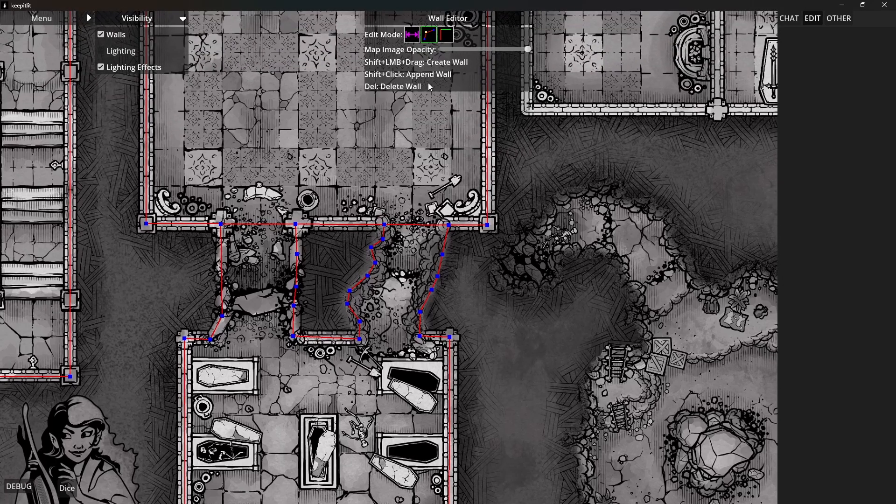
Delete the wall segments that block the rubble tunnel and the collapsed passage at the checkered hall's south side
left_click(445, 35)
left_click(424, 228)
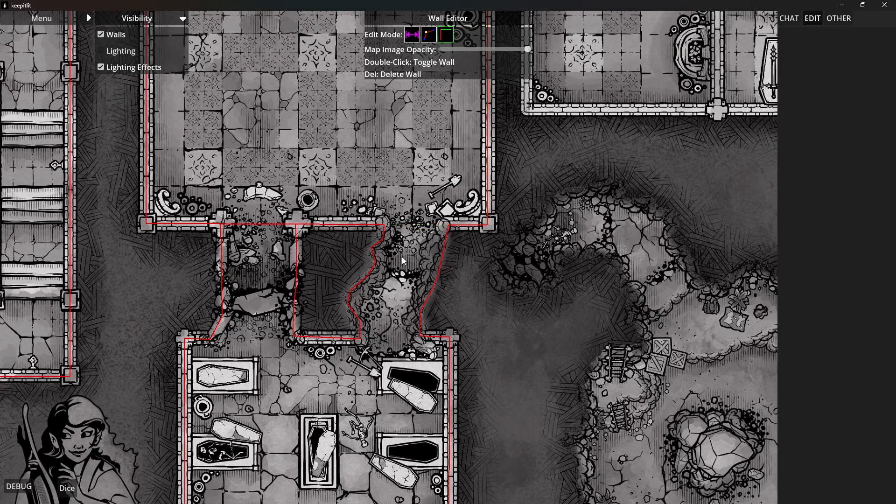
left_click(269, 226)
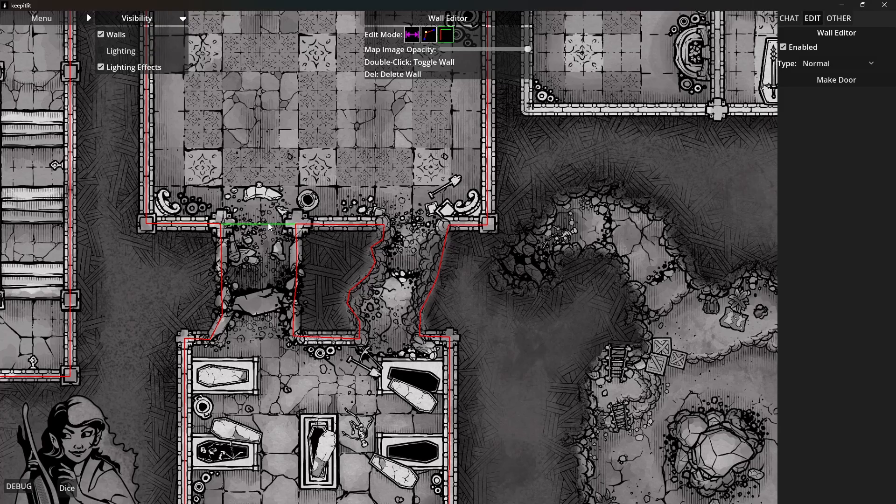
key("Delete")
Split the checkered hall's east wall at the short connecting passage and trace the passage's two side walls to the domed hall
left_click(426, 37)
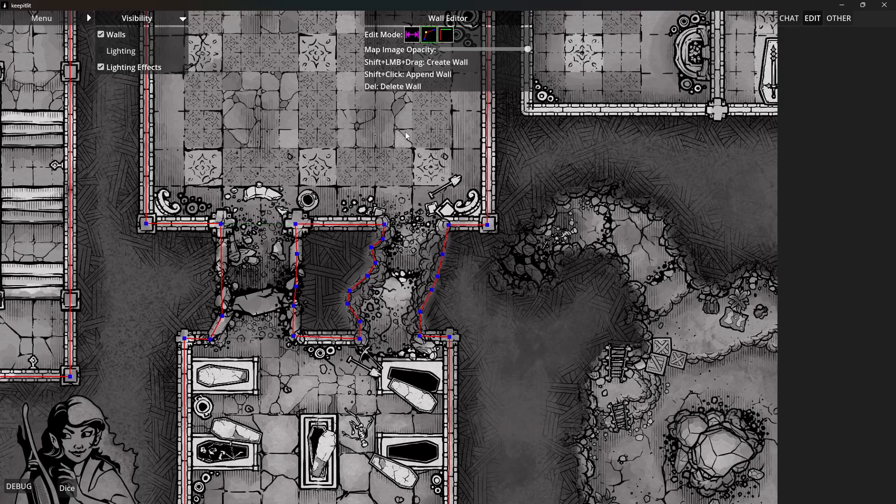
scroll(405, 148, "down", 2)
left_click_drag(380, 262, 371, 291)
left_click_drag(392, 329, 372, 208)
left_click_drag(556, 26, 509, 262)
left_click_drag(517, 146, 448, 262)
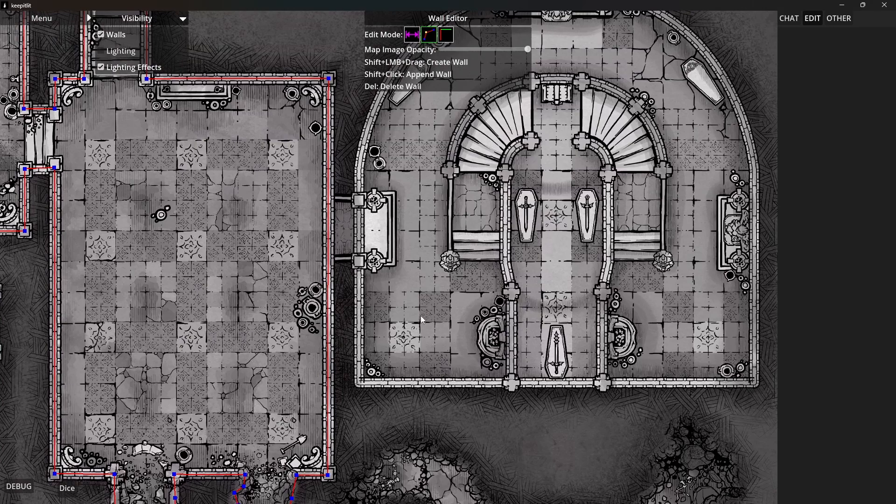
left_click_drag(421, 315, 370, 319)
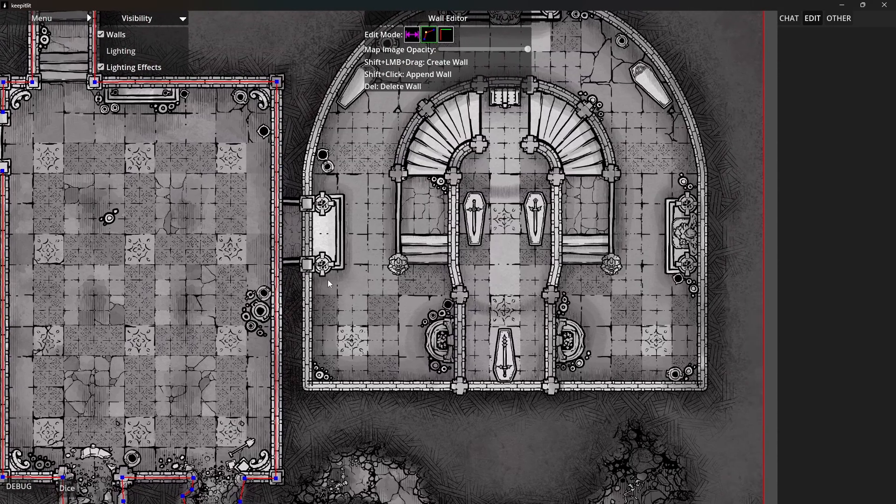
left_click(276, 263)
left_click(277, 203)
left_click(308, 203)
left_click(277, 264)
left_click(307, 265)
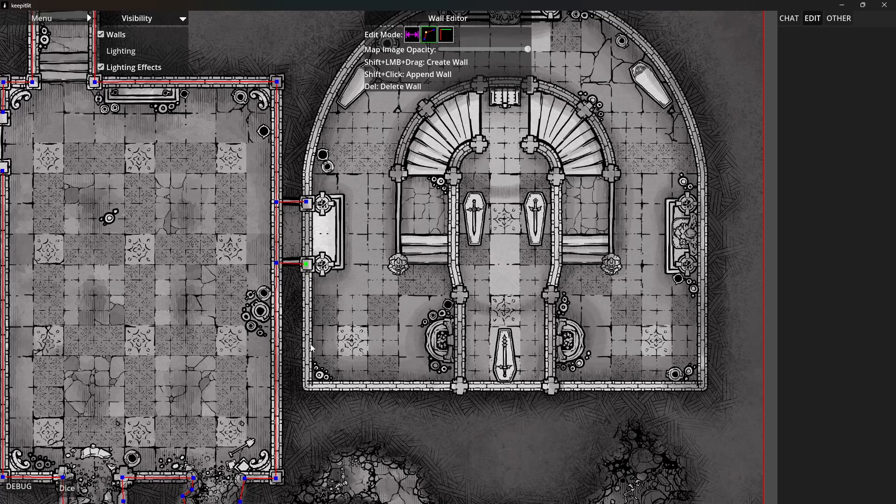
Trace the domed hall's west wall below the connecting passage, its south wall and its straight east wall up to the curve
left_click(308, 387)
left_click(702, 387)
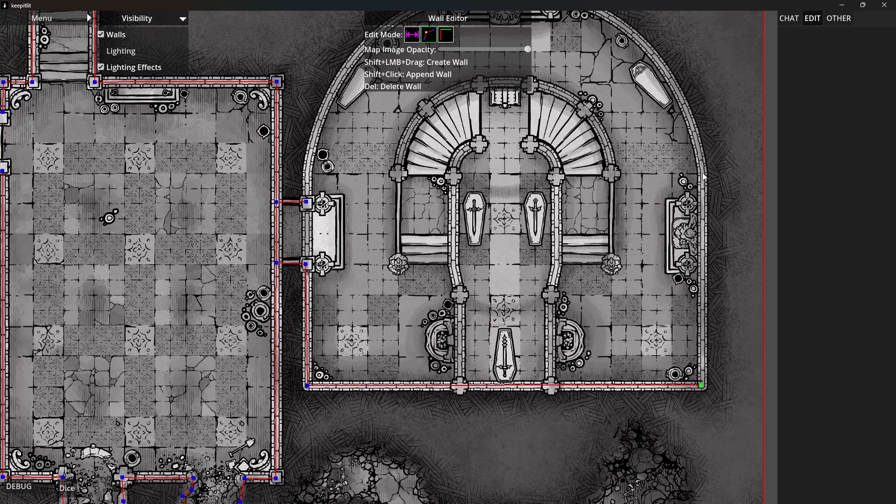
left_click(703, 173, "shift")
Trace the eastern half of the domed hall's curved outer wall up to its apex with closely spaced points
left_click_drag(704, 176, 706, 341)
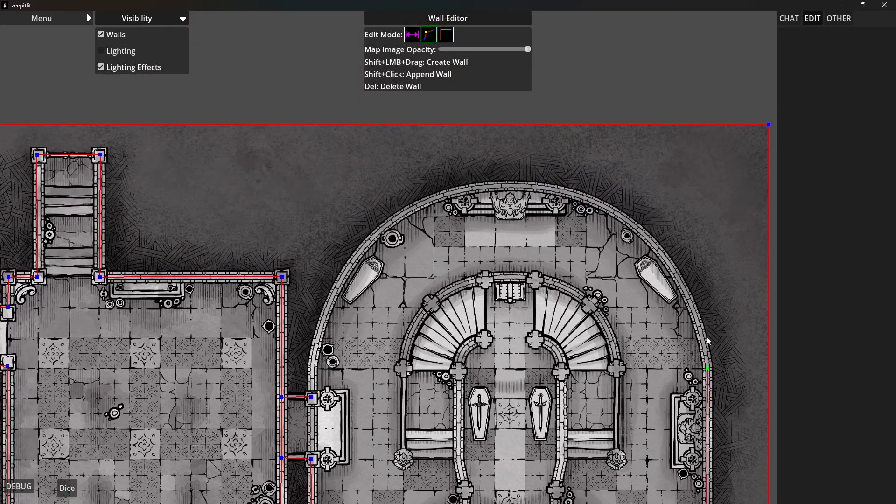
left_click(701, 335, "shift")
left_click(695, 312, "shift")
left_click(682, 283, "shift")
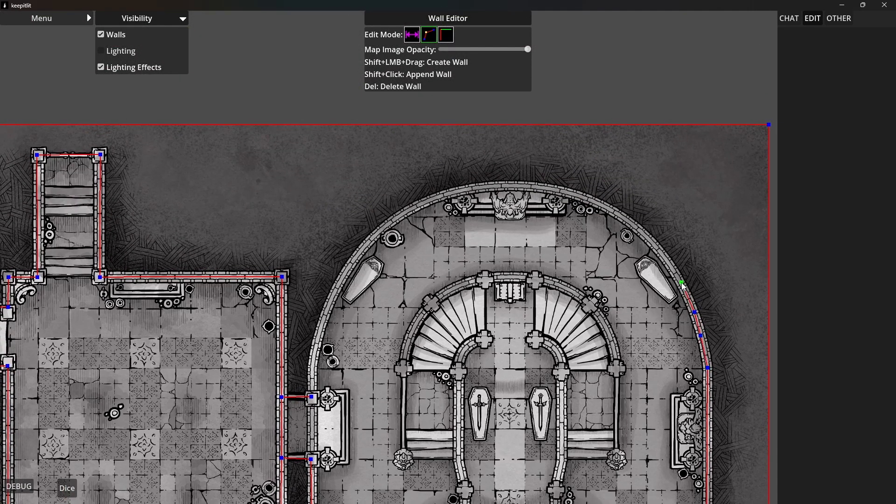
left_click(664, 261, "shift")
left_click(649, 239, "shift")
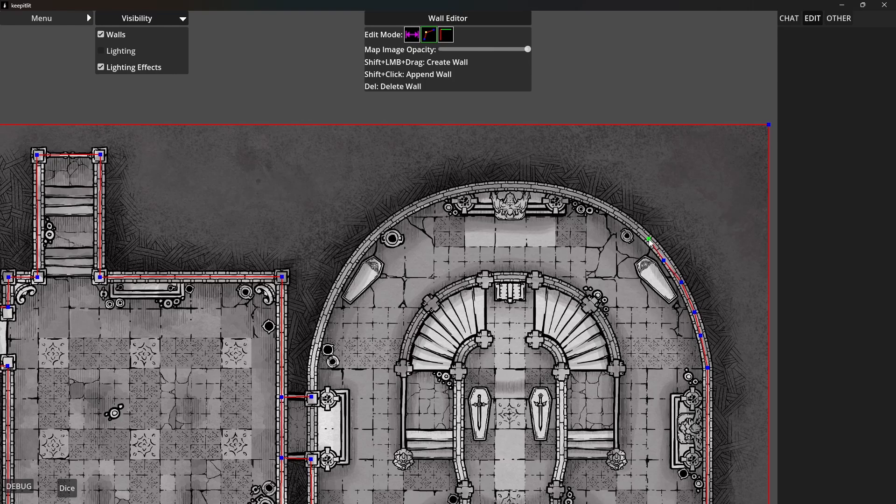
left_click(624, 220, "shift")
left_click(601, 204, "shift")
left_click(572, 192, "shift")
left_click(541, 187, "shift")
left_click(508, 187, "shift")
Trace the western half of the domed hall's curved outer wall from the apex down to the connecting passage's north side
left_click(474, 187, "shift")
left_click(448, 193, "shift")
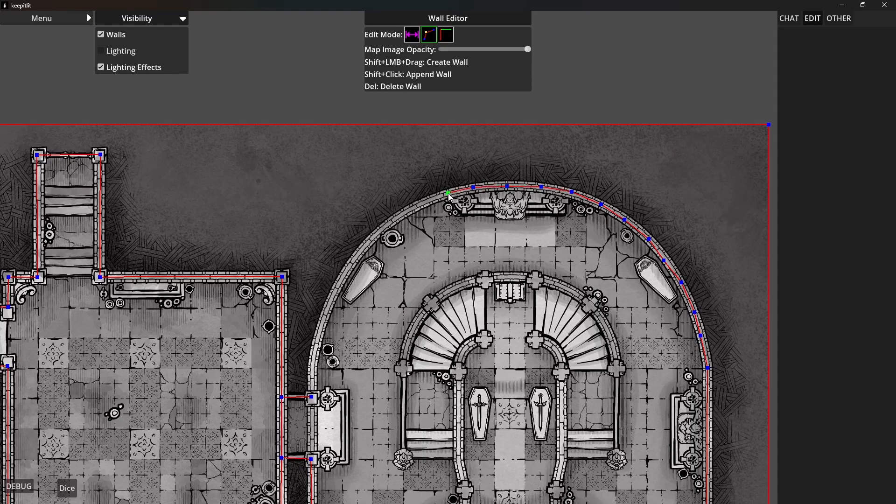
left_click(421, 204, "shift")
left_click(394, 218, "shift")
left_click(375, 234, "shift")
left_click(353, 260, "shift")
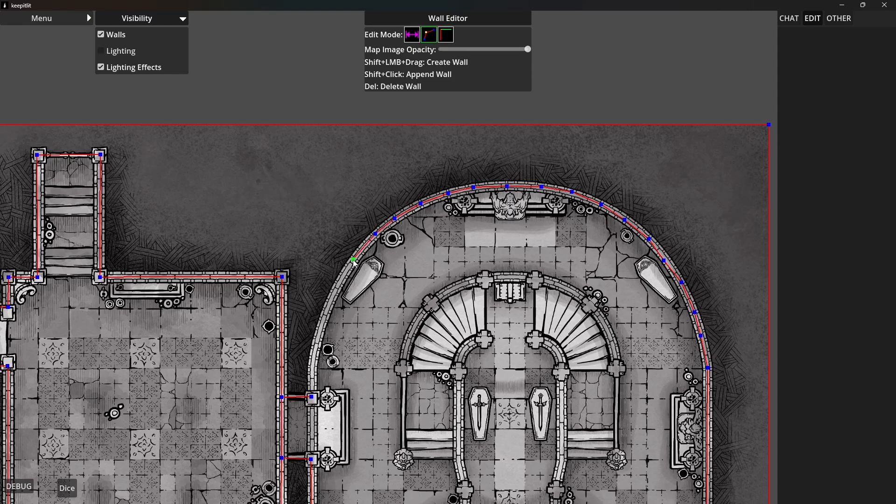
left_click(338, 285, "shift")
left_click(325, 314, "shift")
left_click(317, 341, "shift")
left_click(313, 369, "shift")
left_click(311, 398, "shift")
Trace the northwest room's north wall, including the protruding entrance alcove, from its west corner to its east corner
left_click_drag(340, 393, 406, 221)
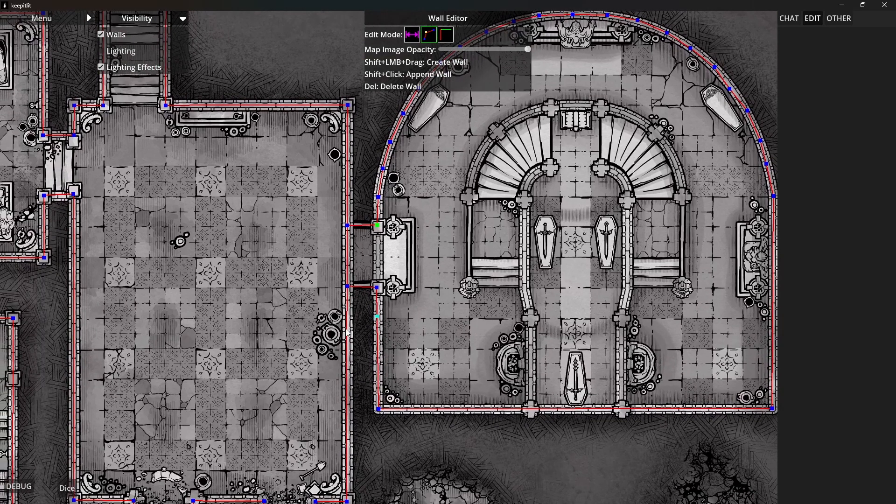
left_click_drag(346, 329, 423, 321)
left_click_drag(505, 333, 499, 365)
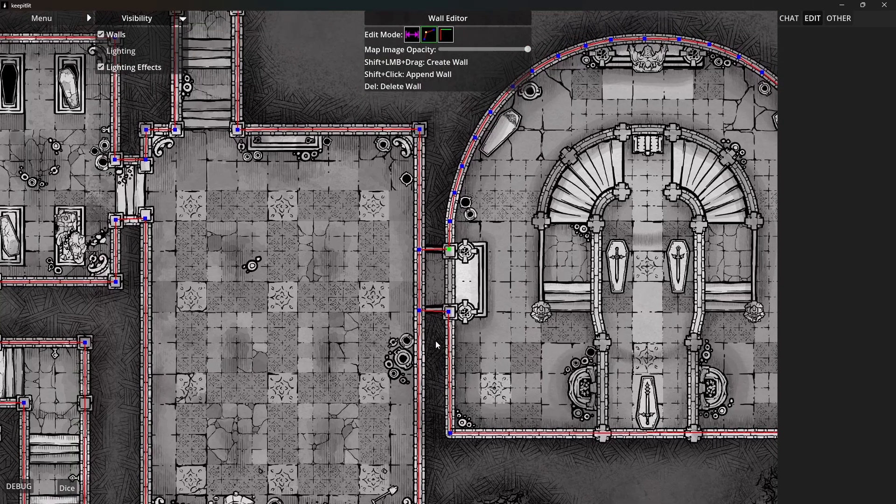
left_click_drag(436, 343, 538, 309)
scroll(427, 287, "down", 10)
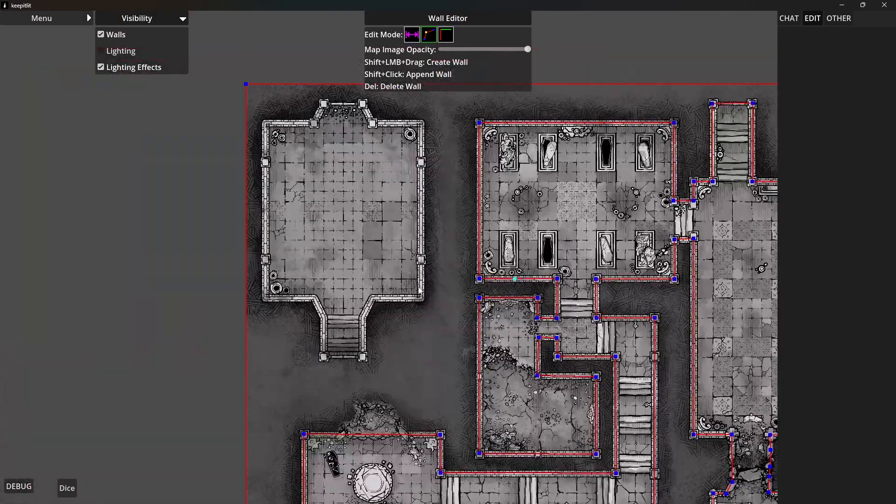
scroll(299, 122, "up", 5)
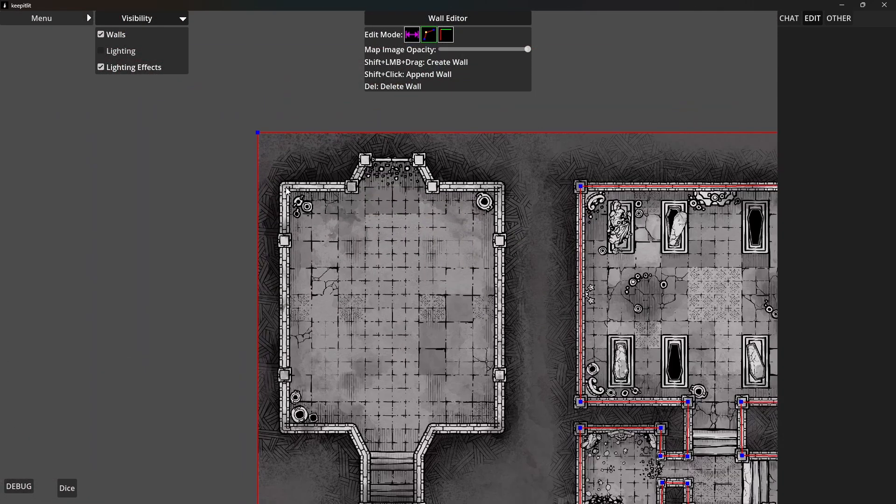
left_click_drag(286, 187, 351, 188)
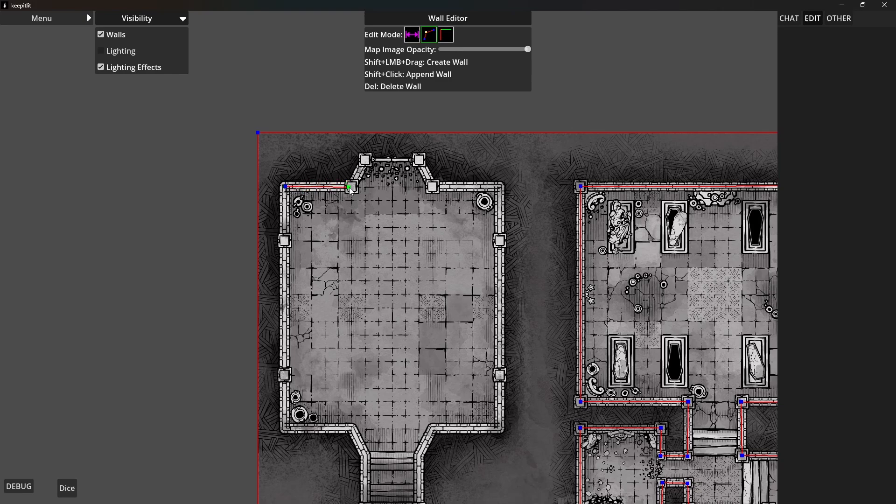
left_click(366, 160, "shift")
left_click(419, 159, "shift")
left_click(433, 187, "shift")
left_click(499, 188, "shift")
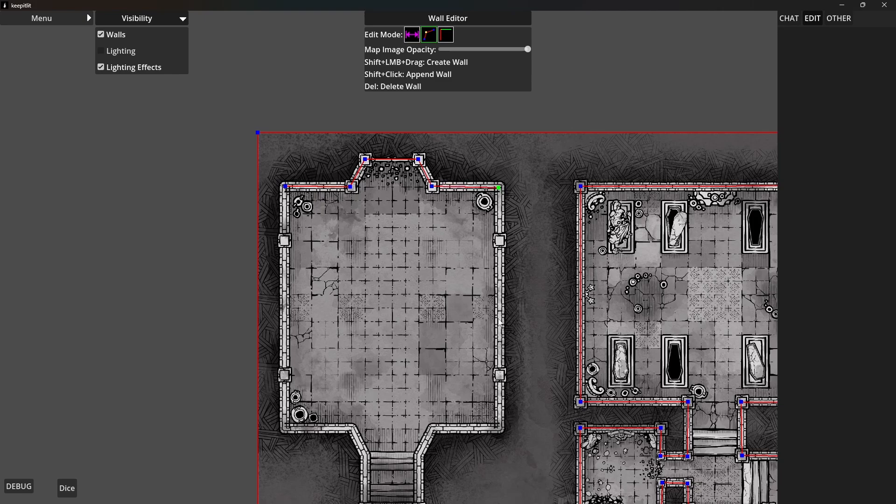
Trace the northwest room's east wall, the eastern part of its south wall and the east side of its southern stairs
left_click(501, 429, "shift")
left_click(433, 428, "shift")
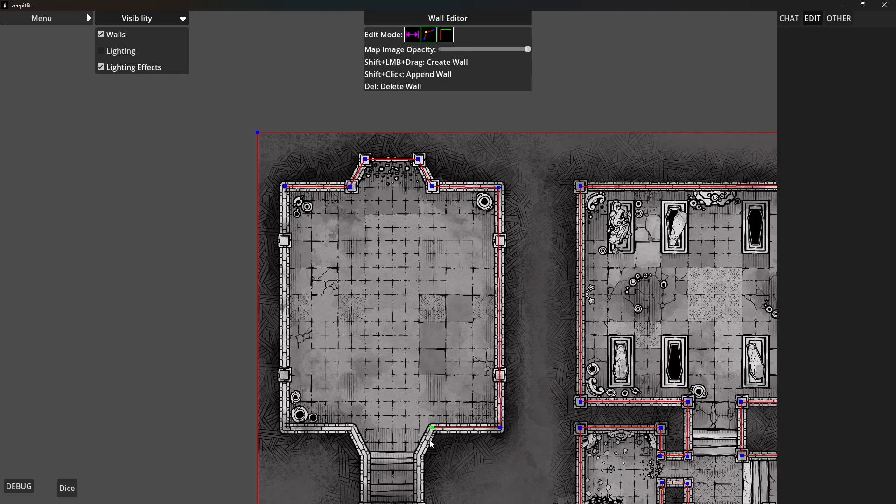
left_click(419, 455, "shift")
left_click_drag(427, 481, 466, 266)
left_click(460, 294, "shift")
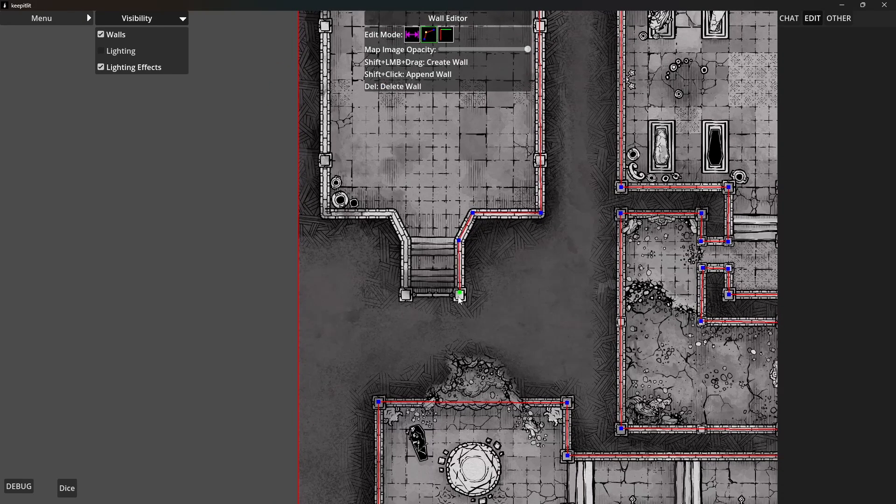
Close the foot of the southern stairs and trace their west side and the northwest room's remaining south and west walls
left_click(406, 296, "shift")
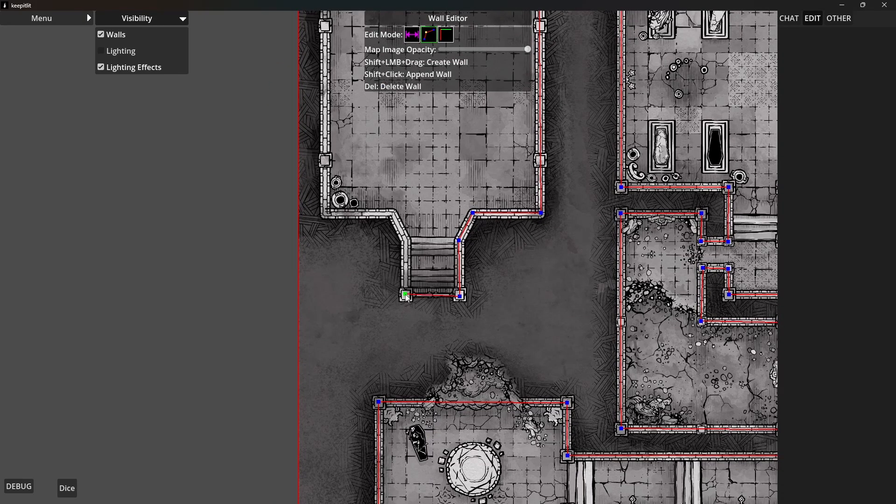
left_click(407, 241, "shift")
left_click(392, 214, "shift")
left_click(328, 215, "shift")
scroll(329, 233, "up", 5)
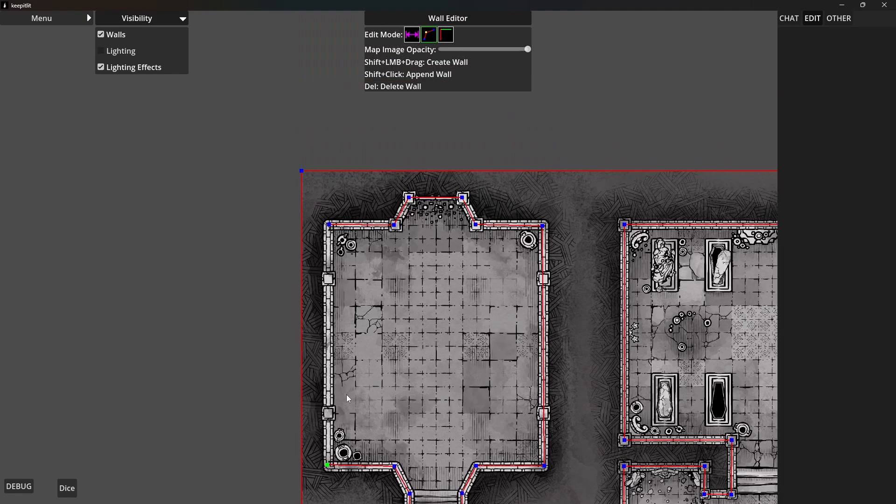
left_click(330, 242, "shift")
Split the domed hall's south wall at the two pillars where the inner corridor walls meet it
left_click_drag(536, 418, 452, 246)
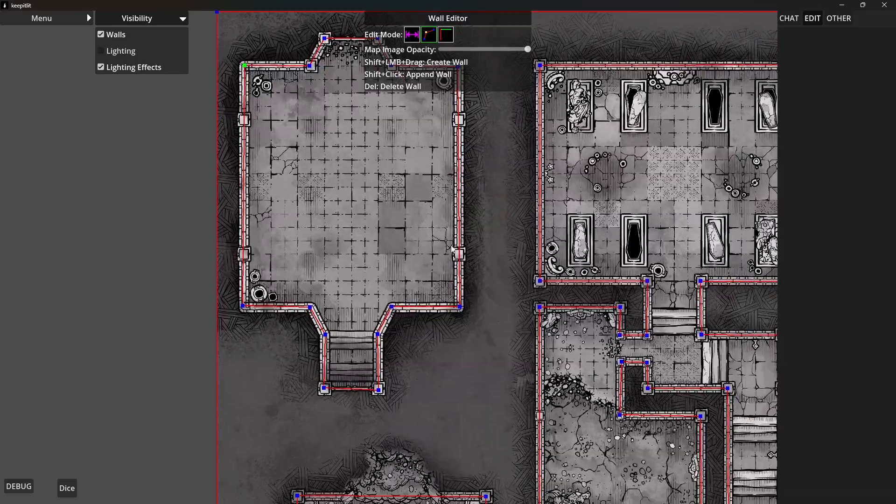
scroll(509, 326, "down", 2)
left_click_drag(506, 350, 441, 187)
left_click_drag(468, 346, 409, 186)
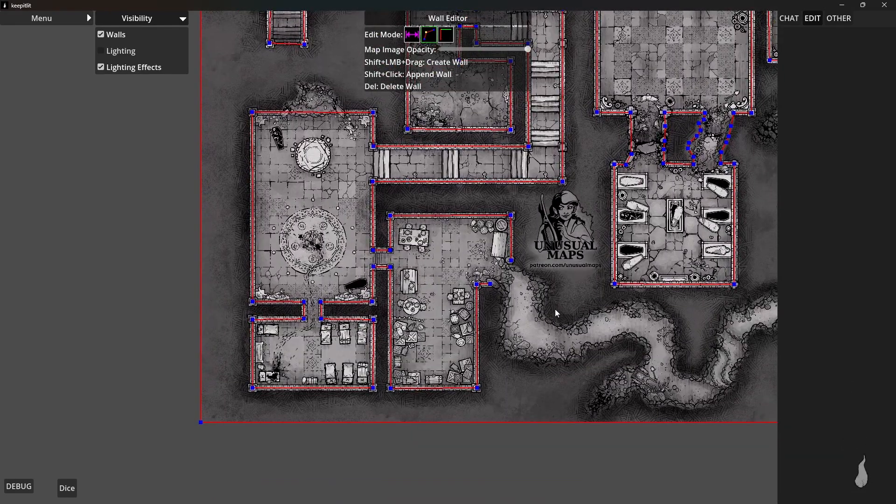
left_click_drag(583, 317, 492, 312)
left_click_drag(728, 307, 546, 368)
left_click_drag(690, 225, 650, 412)
scroll(603, 352, "up", 3)
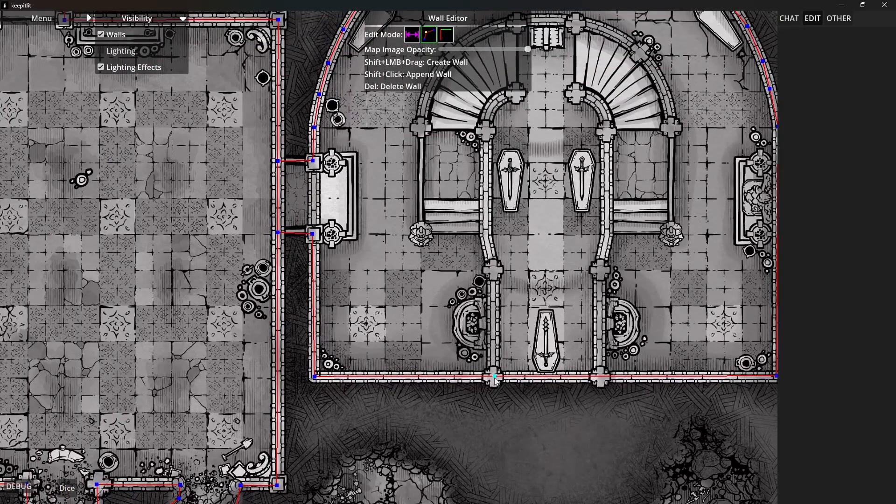
left_click(496, 378)
left_click_drag(555, 307, 544, 359)
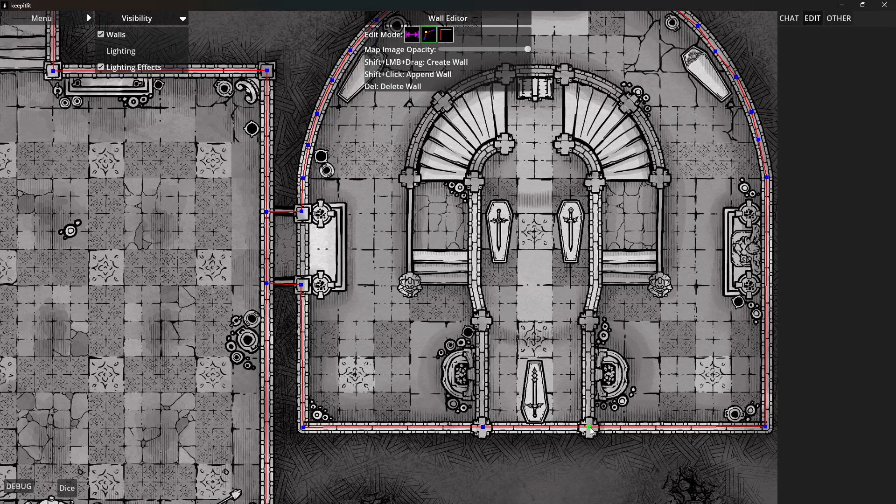
Trace the inner corridor's east wall from the south wall up to the curved end beside the eastern staircase
left_click(587, 320, "shift")
left_click(595, 285, "shift")
left_click(596, 182, "shift")
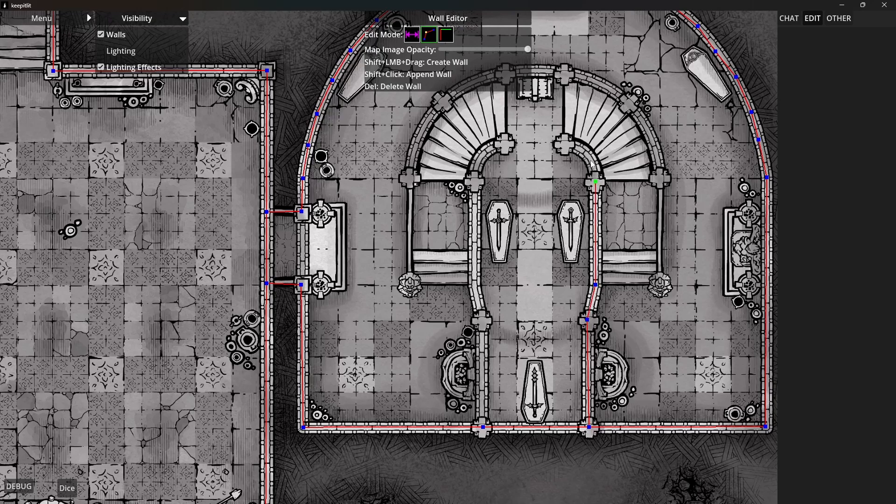
left_click(595, 163, "shift")
left_click(585, 154, "shift")
left_click(577, 146, "shift")
left_click(567, 144, "shift")
Trace the inner corridor's west wall from the south wall up to the curved end beside the western staircase
left_click(484, 427)
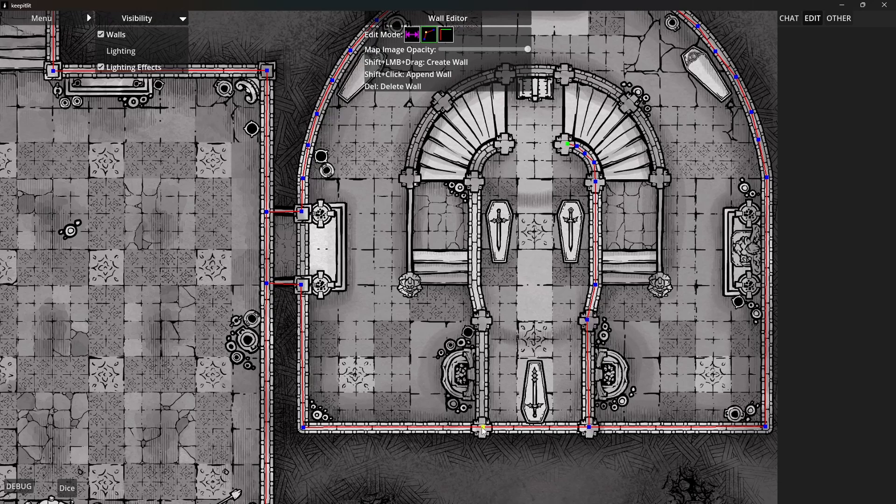
left_click(482, 322, "shift")
left_click(475, 288, "shift")
left_click(474, 178, "shift")
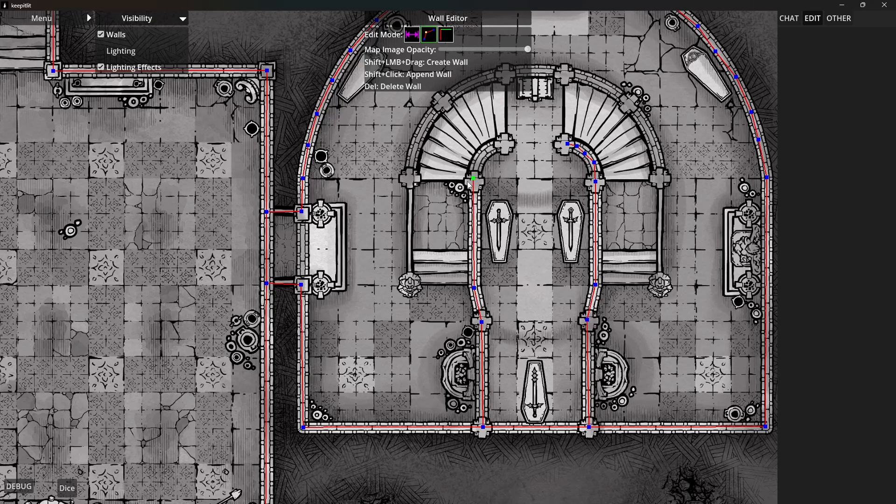
left_click(478, 164, "shift")
left_click(486, 151, "shift")
left_click(497, 144, "shift")
Trace the western staircase's outer wall from its foot pillar around the curve to the pillar west of the central altar
left_click_drag(454, 232, 509, 256)
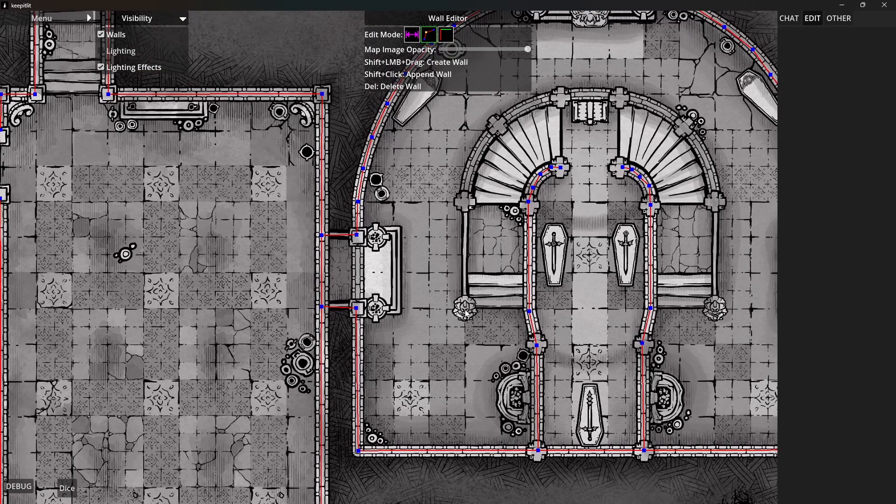
left_click_drag(468, 314, 465, 203)
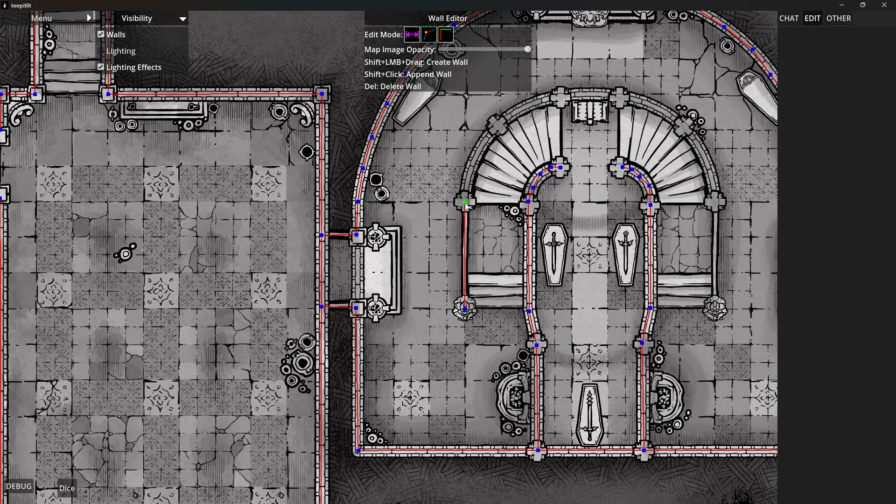
left_click(470, 171, "shift")
left_click(478, 149, "shift")
left_click(494, 132, "shift")
left_click(512, 114, "shift")
left_click(540, 101, "shift")
left_click(559, 97, "shift")
Continue the curved wall behind the altar and around the eastern staircase's outer side to its foot pillar
left_click(577, 94, "shift")
left_click(598, 93, "shift")
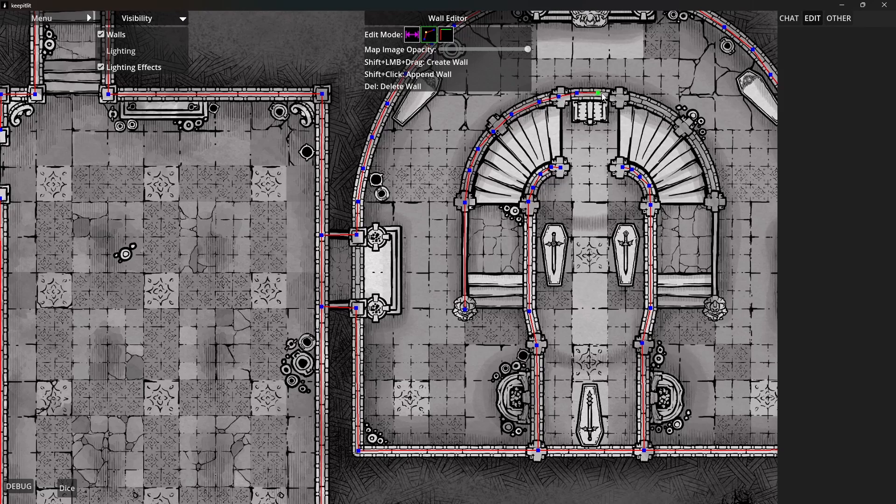
left_click(620, 95, "shift")
left_click(639, 99, "shift")
left_click(656, 108, "shift")
left_click(678, 120, "shift")
left_click(693, 138, "shift")
left_click(701, 153, "shift")
left_click(709, 175, "shift")
left_click(715, 193, "shift")
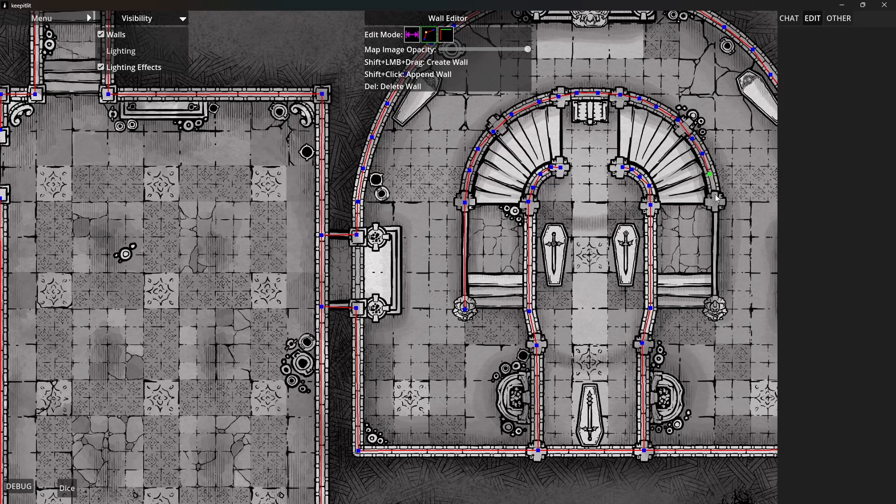
left_click(717, 309, "shift")
Change the wall type of both staircases' walls and the connected inner corridor walls down to the pillars from Normal to another type
left_click(446, 35)
left_click_drag(455, 163, 415, 193)
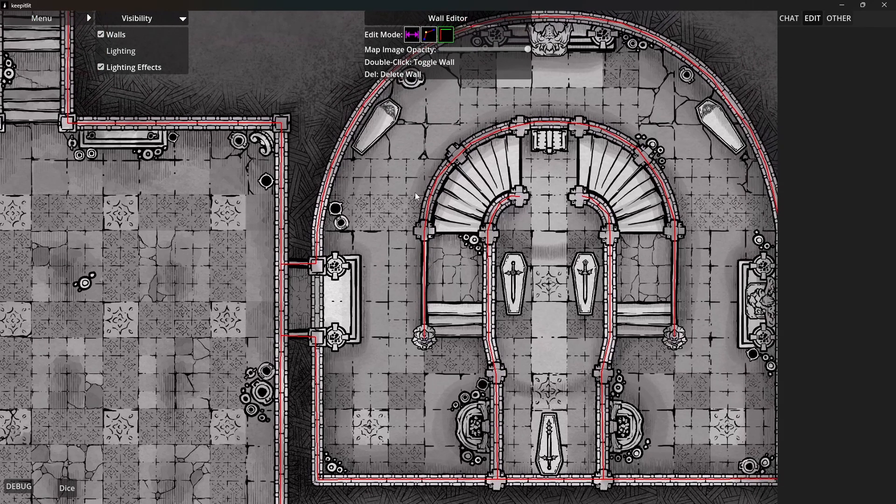
left_click_drag(403, 119, 695, 354)
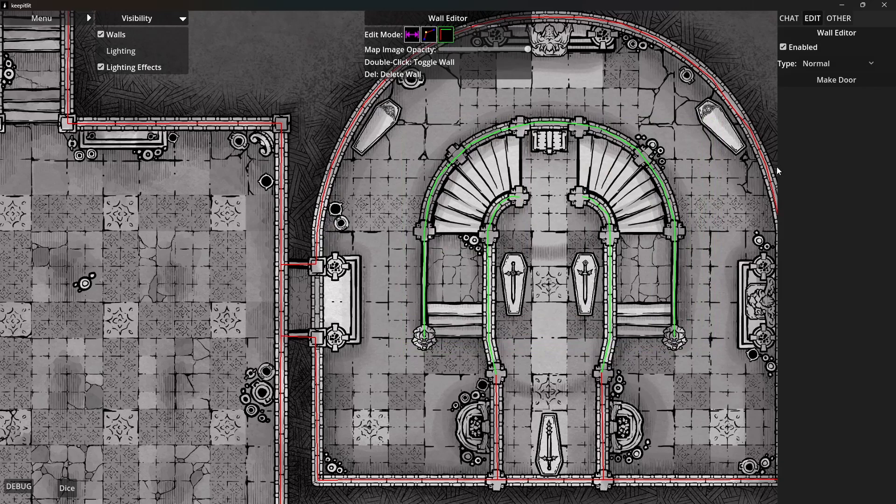
left_click(821, 63)
left_click(835, 117)
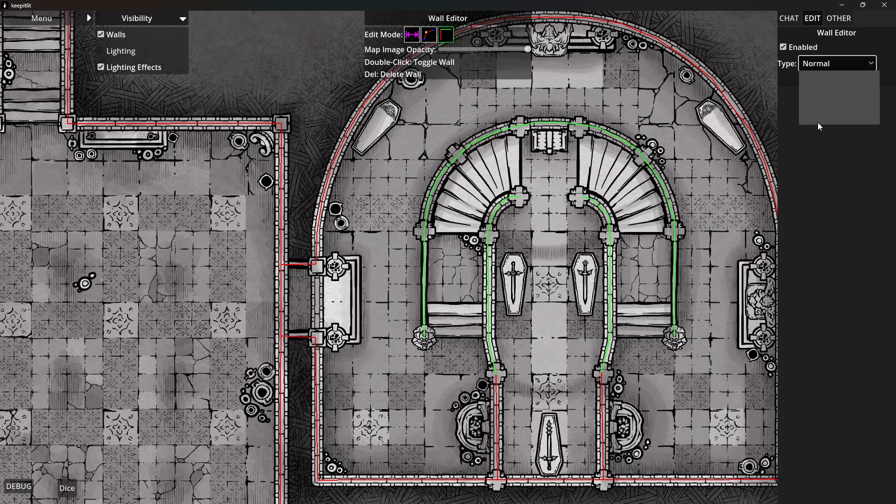
left_click(706, 269)
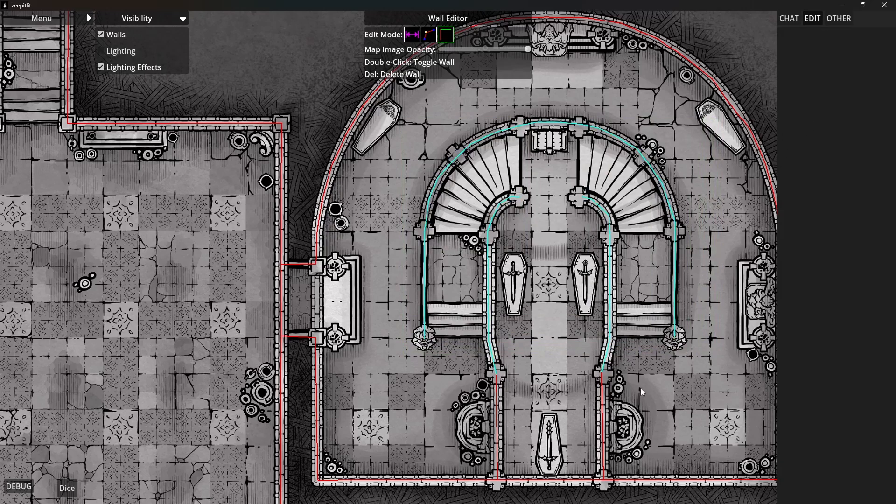
Shift the inner corridor's east wall vertex onto the centre of its pillar, straight above the vertex on the south wall
left_click_drag(640, 389, 628, 259)
scroll(588, 270, "up", 4)
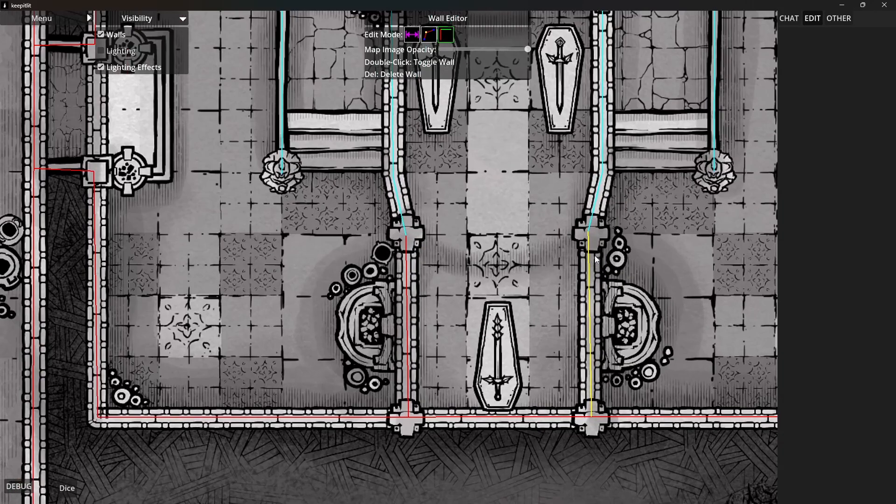
left_click(440, 40)
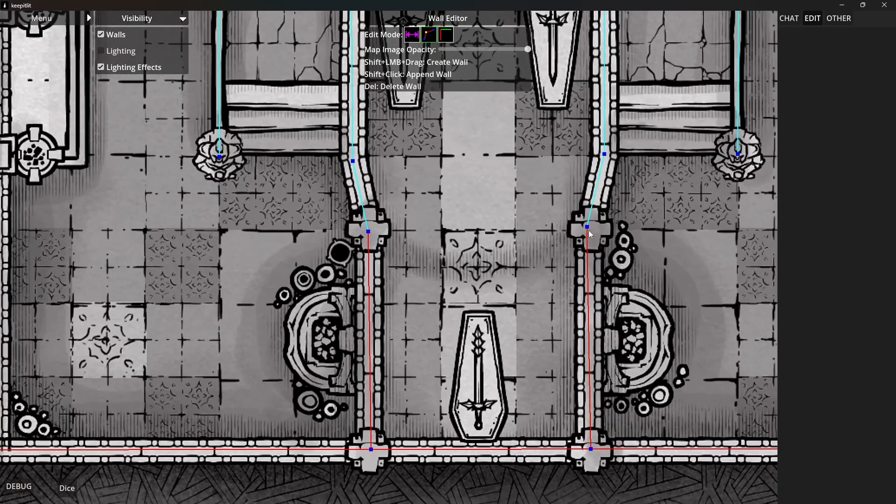
left_click_drag(587, 228, 591, 228)
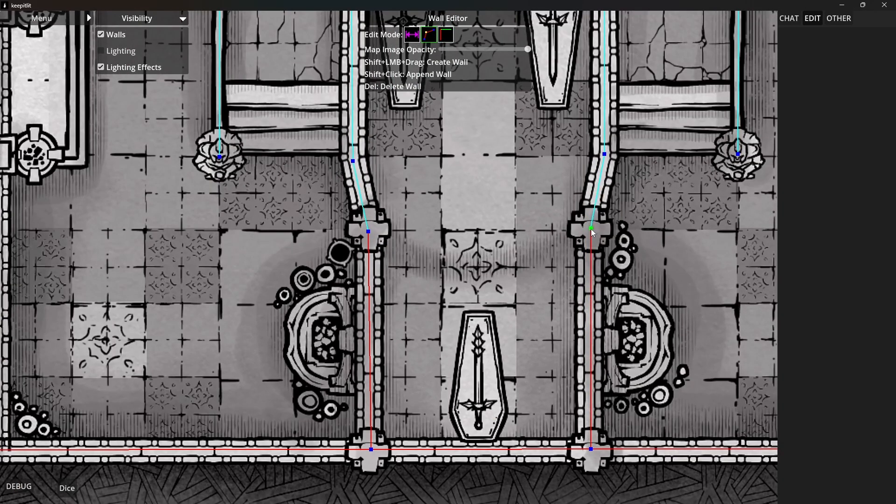
Trace the cave tunnel's south wall from the storage room's eastern opening to the bend beside the broken cart
scroll(513, 349, "down", 5)
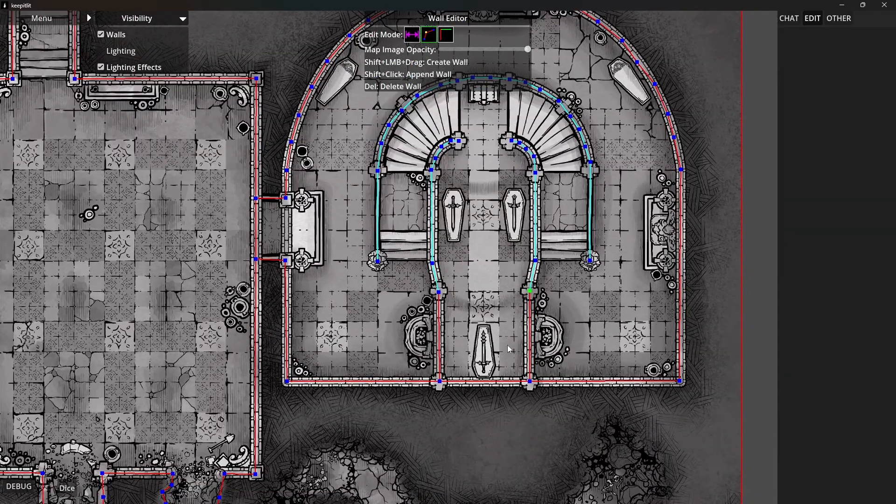
left_click_drag(464, 348, 584, 299)
scroll(413, 354, "down", 5)
left_click_drag(440, 395, 438, 92)
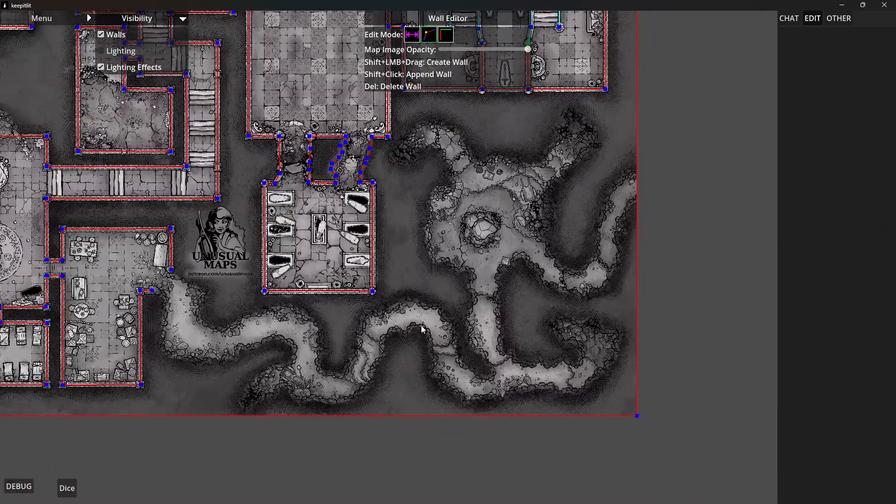
left_click_drag(421, 323, 519, 284)
left_click_drag(338, 291, 409, 293)
scroll(341, 300, "up", 4)
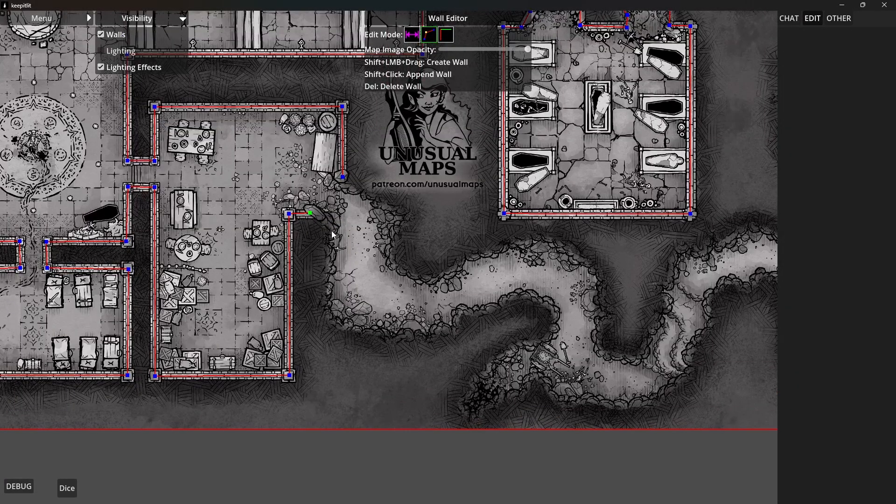
scroll(331, 232, "up", 3)
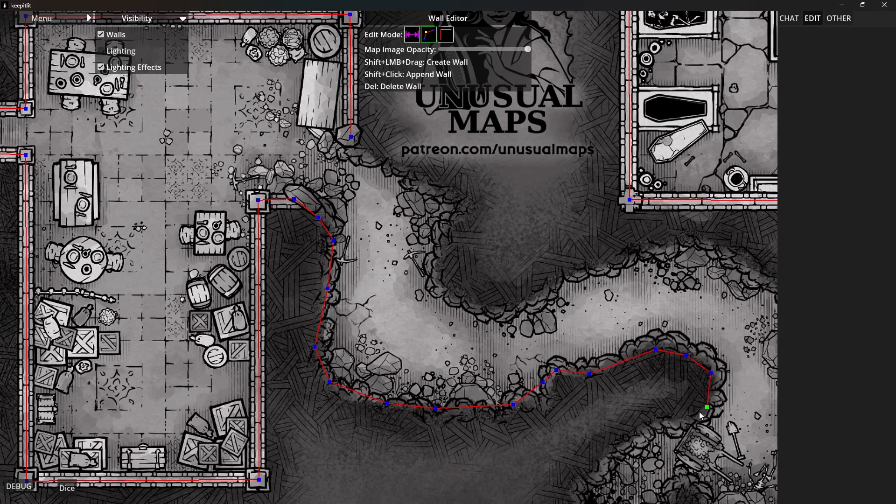
Trace the rubble-filled dead end southwest of the broken cart, around its tip and back to the main tunnel
left_click(637, 428, "shift")
left_click(605, 454, "shift")
left_click(588, 477, "shift")
left_click(571, 489, "shift")
left_click_drag(567, 501, 528, 258)
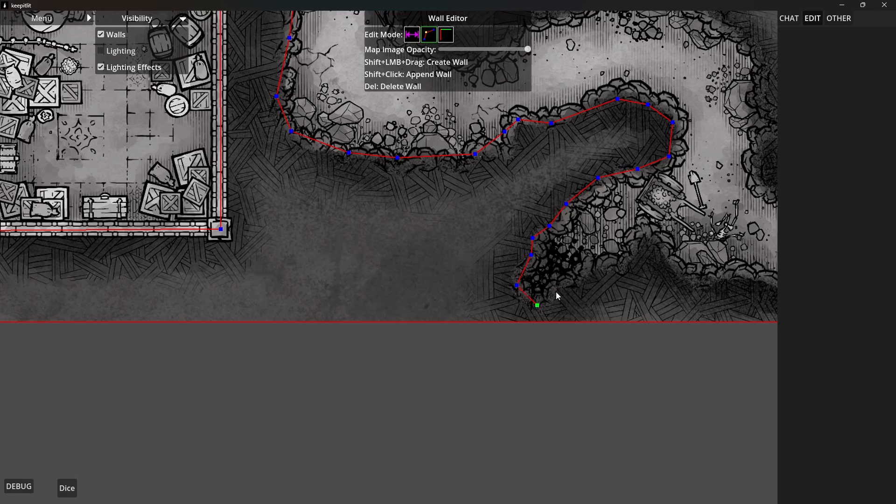
left_click(609, 266, "shift")
left_click(628, 265, "shift")
left_click(639, 239, "shift")
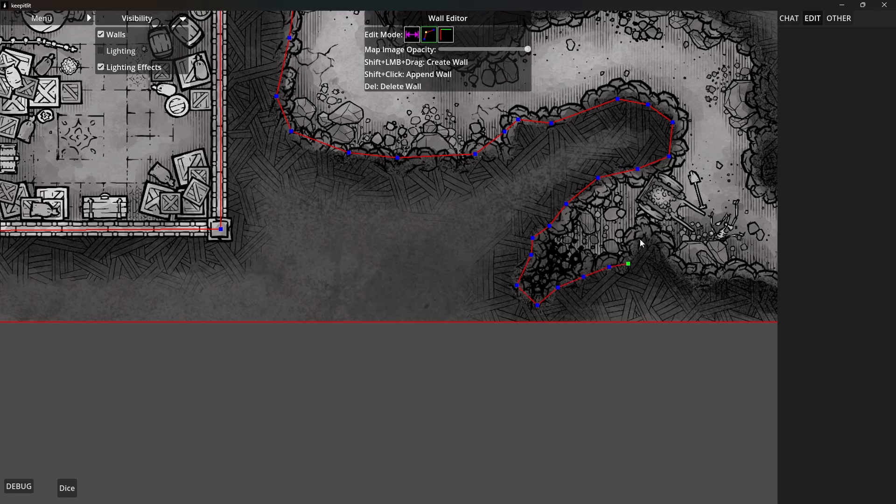
left_click(682, 282, "shift")
Continue the tunnel's south wall east past the skeleton to the foot of the stepped ledges
left_click_drag(709, 296, 512, 260)
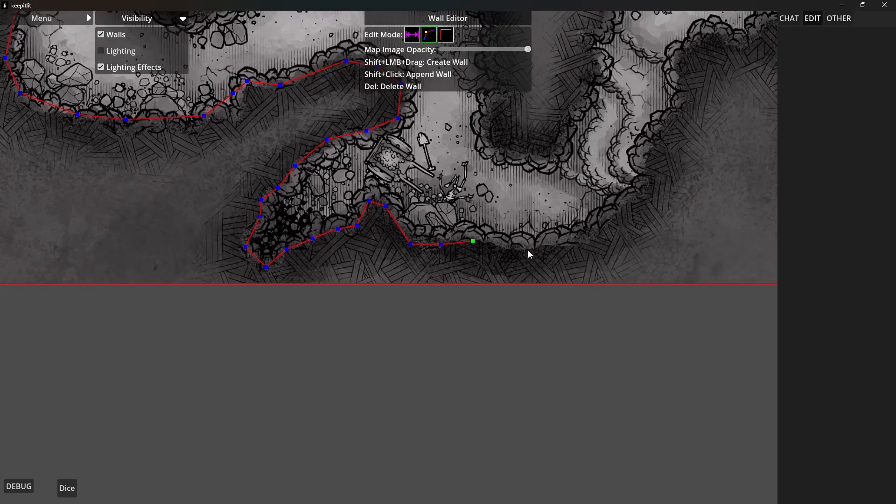
left_click(528, 250, "shift")
left_click(568, 240, "shift")
left_click(600, 227, "shift")
left_click(653, 178, "shift")
left_click(645, 161, "shift")
Trace the rock outcrop's west side north along the stepped ledges and across its top
left_click(674, 120, "shift")
left_click(690, 100, "shift")
left_click(679, 75, "shift")
left_click(683, 60, "shift")
left_click(698, 45, "shift")
left_click_drag(720, 97, 548, 241)
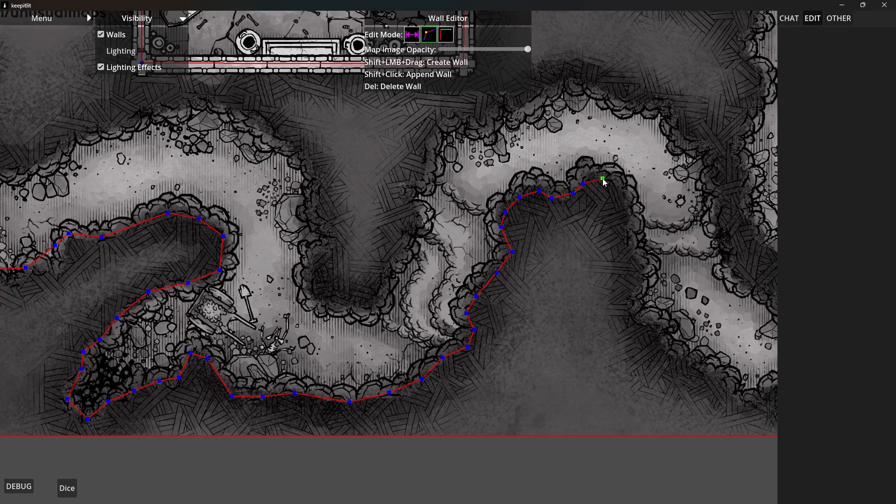
Trace down the outcrop's east side and along the southern tunnel's bottom wall to its southeastern bend
left_click(623, 241, "shift")
left_click_drag(732, 412, 522, 375)
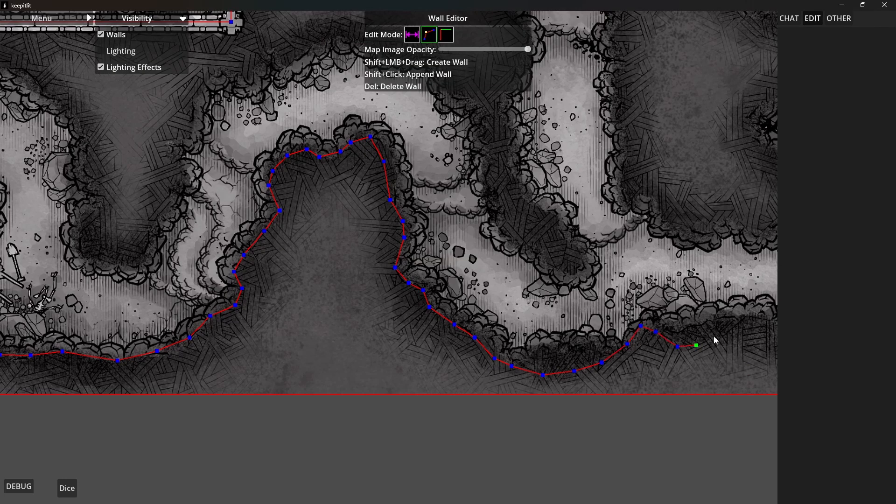
left_click(742, 320, "shift")
left_click_drag(757, 315, 609, 362)
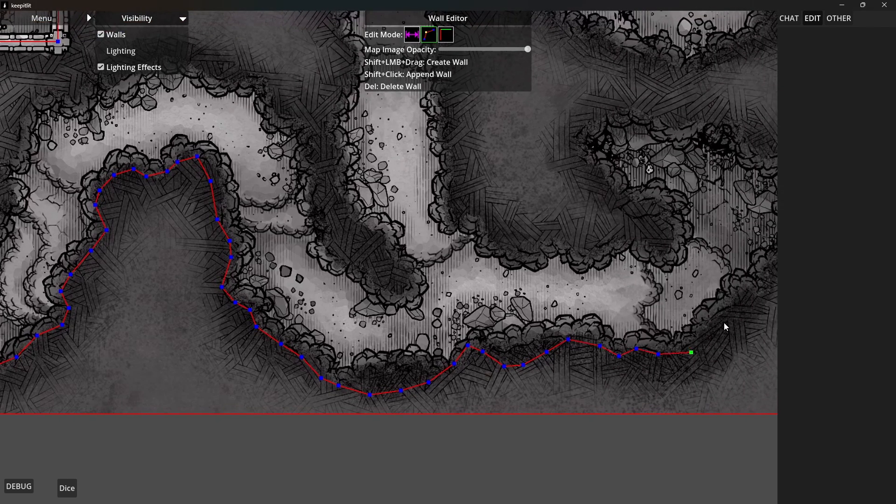
Continue the cave wall around the southeastern bend and up the east side of the collapsed chamber
left_click(740, 297, "shift")
left_click_drag(756, 286, 598, 319)
left_click(644, 256, "shift")
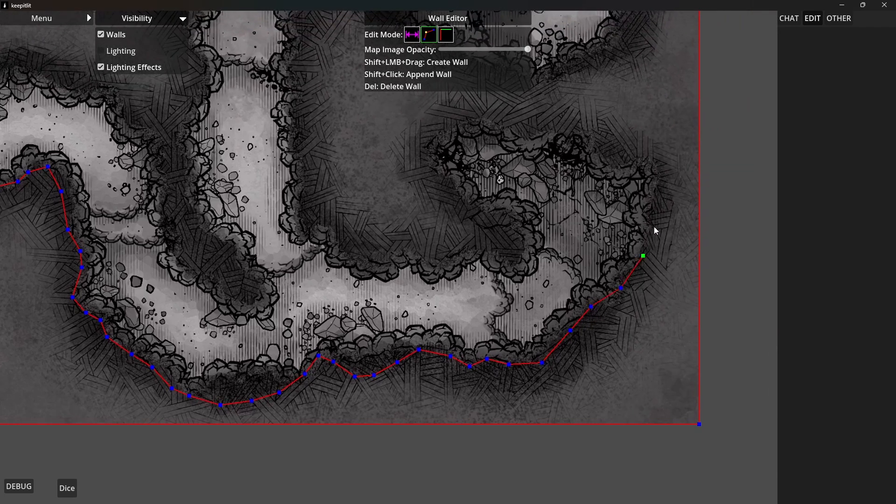
left_click(647, 224, "shift")
left_click(654, 203, "shift")
left_click(659, 175, "shift")
Trace the collapsed southeastern chamber's north wall westward, around its western tip and back toward the rock spur
left_click(636, 160, "shift")
left_click(606, 165, "shift")
left_click(585, 143, "shift")
left_click(548, 128, "shift")
left_click(521, 134, "shift")
left_click(492, 125, "shift")
left_click(476, 115, "shift")
left_click(448, 126, "shift")
left_click(431, 137, "shift")
left_click(428, 161, "shift")
left_click(442, 181, "shift")
left_click(465, 201, "shift")
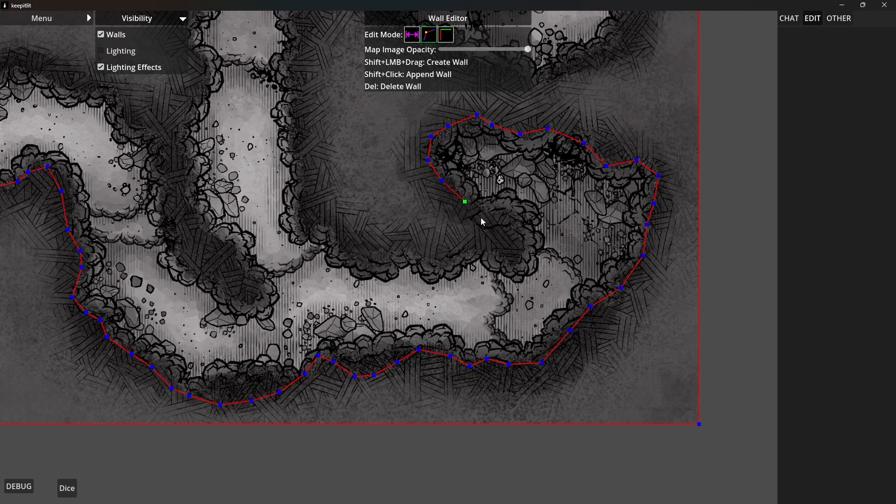
Trace around the rock spur and west along the southern tunnel's north wall to the north-south passage
left_click(478, 219, "shift")
left_click(501, 233, "shift")
left_click(496, 248, "shift")
left_click(435, 262, "shift")
left_click(405, 248, "shift")
left_click(337, 246, "shift")
Trace the north-south passage's east wall from the southern tunnel up toward the boulder cavern
left_click(329, 224, "shift")
left_click(303, 216, "shift")
left_click(304, 173, "shift")
left_click(296, 156, "shift")
left_click(295, 132, "shift")
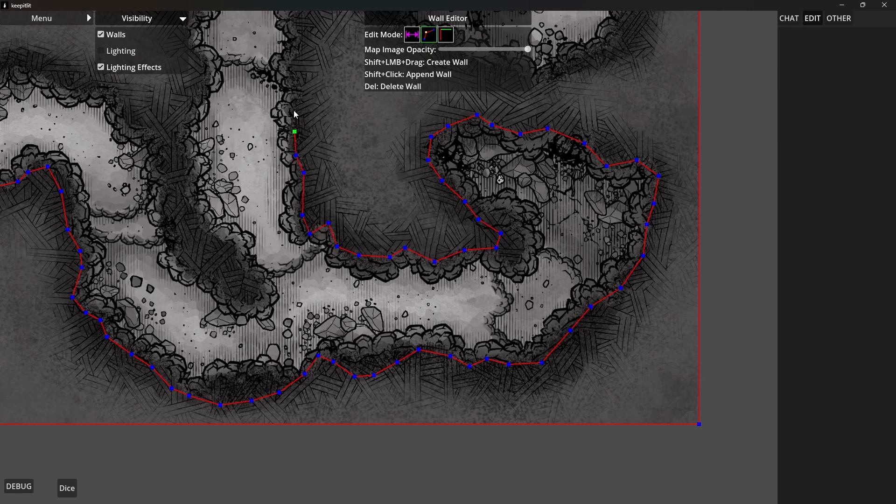
left_click(293, 109, "shift")
left_click(294, 87, "shift")
left_click(287, 67, "shift")
left_click_drag(332, 113, 401, 335)
left_click(367, 269, "shift")
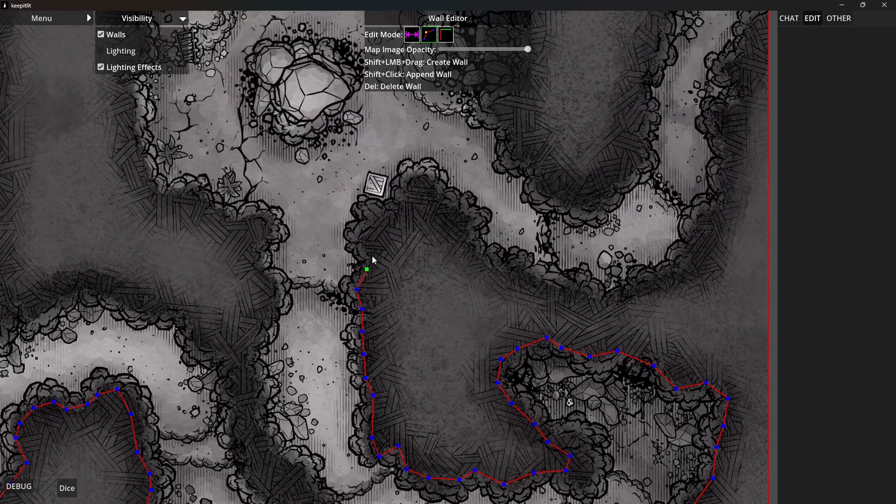
Trace the wall around the rock point beside the lone crate and down into the eastern tunnel
left_click(361, 239, "shift")
left_click(425, 182, "shift")
left_click(475, 243, "shift")
left_click(485, 258, "shift")
left_click(515, 275, "shift")
Continue the eastern tunnel's outer wall along its southern curve and around to its east side
left_click(543, 278, "shift")
left_click(559, 292, "shift")
left_click(590, 302, "shift")
left_click(622, 294, "shift")
left_click(703, 244, "shift")
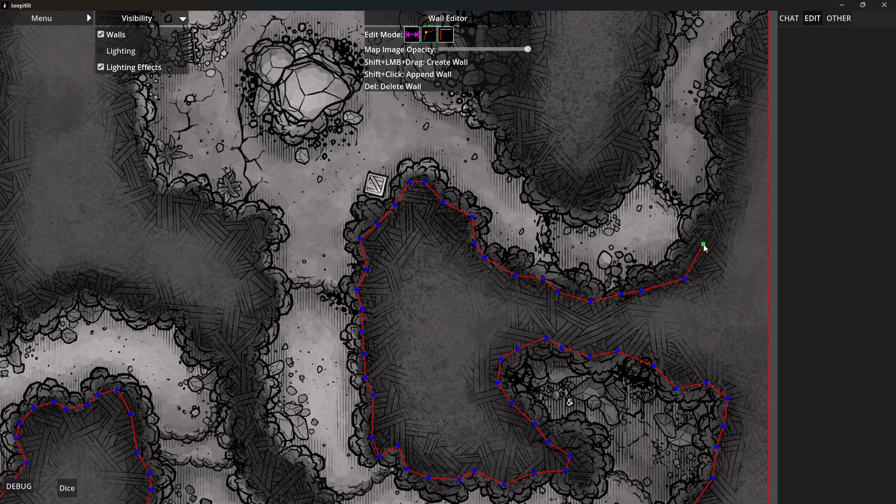
left_click(709, 215, "shift")
Trace the eastern tunnel's outer wall north toward the map's east edge
left_click(726, 192, "shift")
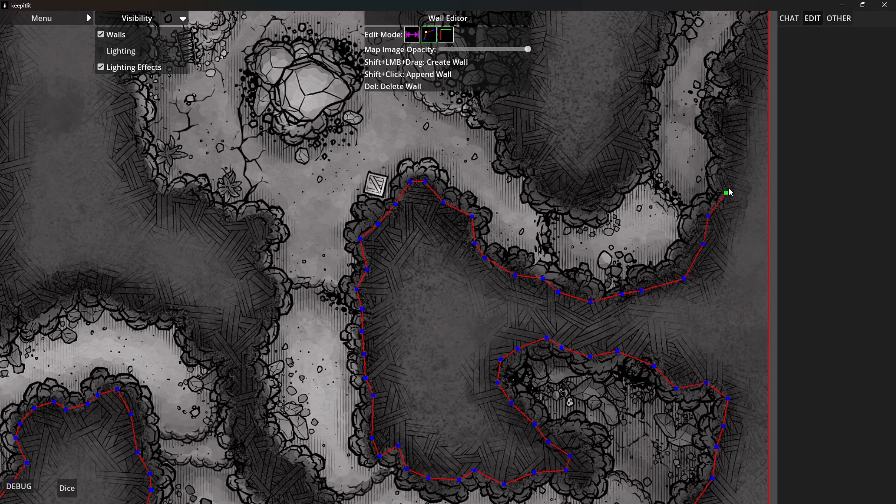
left_click(730, 156, "shift")
left_click(720, 121, "shift")
left_click(728, 97, "shift")
left_click(728, 72, "shift")
left_click(739, 57, "shift")
Join the eastern tunnel's outer wall to the map's east border, following the rock edge
left_click_drag(743, 78, 694, 241)
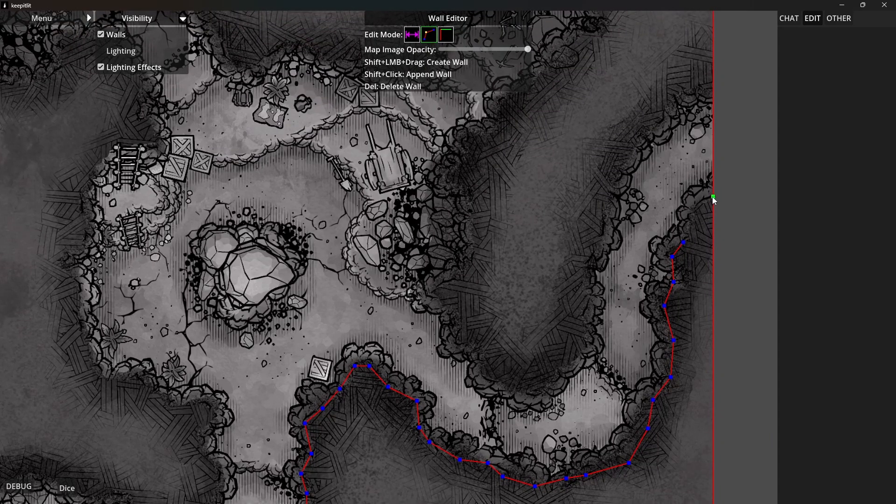
left_click(693, 210, "shift")
left_click(688, 230, "shift")
left_click(684, 240, "shift")
Trace the eastern tunnel's inner wall from the map's east border down toward its southern bend
left_click_drag(663, 124, 613, 244)
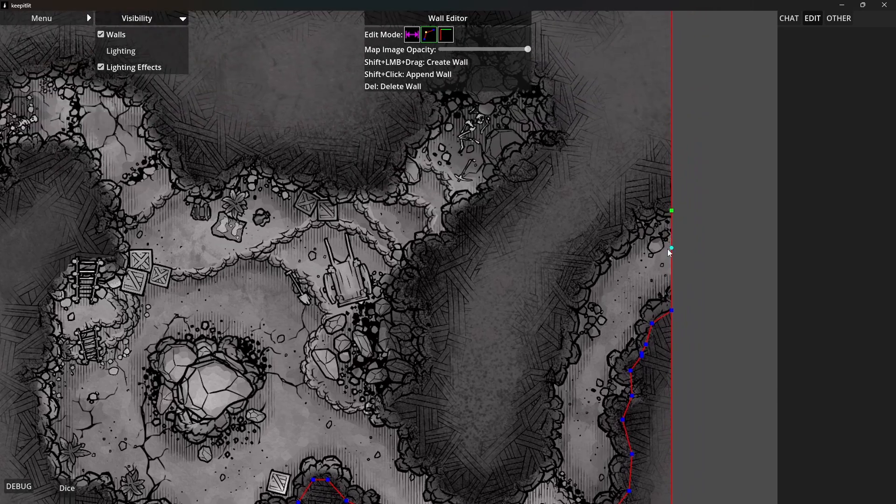
left_click(625, 229, "shift")
left_click(594, 258, "shift")
left_click(555, 378, "shift")
left_click(546, 388, "shift")
left_click(558, 408, "shift")
left_click(554, 432, "shift")
left_click(542, 446, "shift")
left_click(516, 486, "shift")
Trace the inner rock mass around its southern end and up into the boulder cavern's east side
left_click_drag(470, 478, 568, 281)
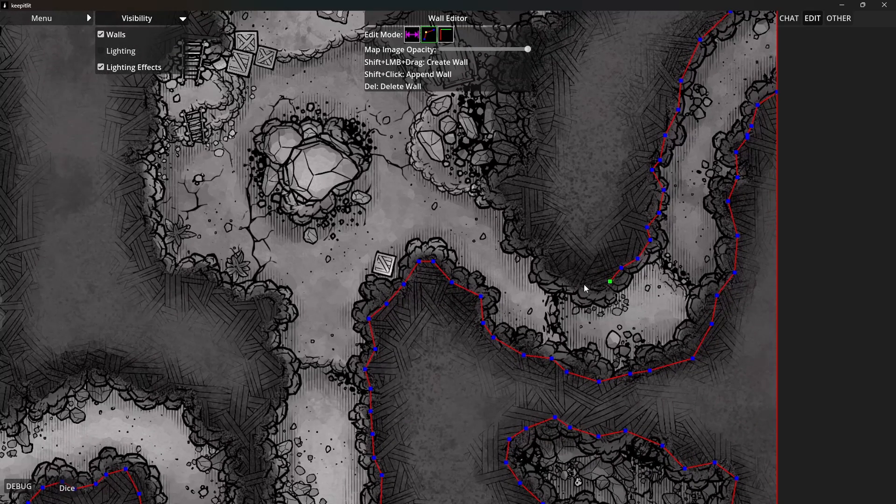
left_click(590, 287, "shift")
left_click(566, 275, "shift")
left_click(543, 268, "shift")
left_click(541, 245, "shift")
left_click(522, 231, "shift")
Continue the boulder cavern's east wall north behind the rubble pile
left_click(517, 208, "shift")
left_click(501, 194, "shift")
left_click(497, 182, "shift")
left_click(513, 166, "shift")
left_click(527, 139, "shift")
left_click(516, 106, "shift")
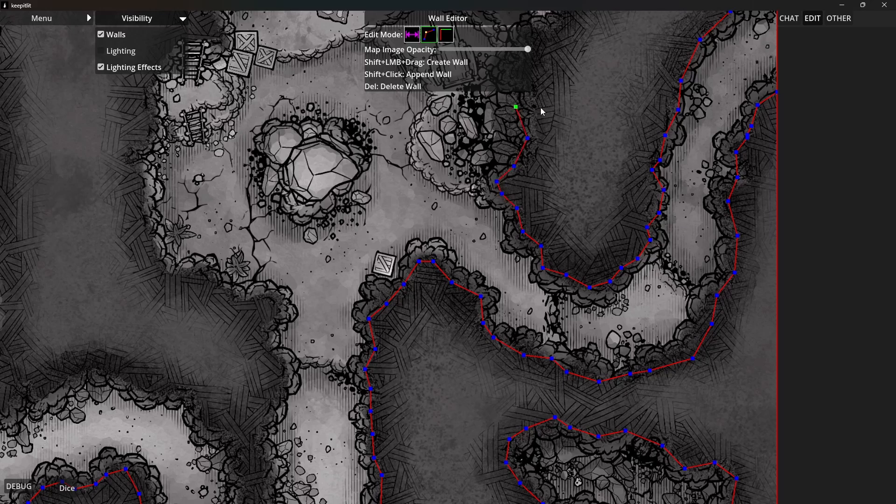
Trace the cavern's east wall north past the wooden cart to the mouth of the skeleton alcove
left_click_drag(541, 108, 544, 336)
left_click(517, 315, "shift")
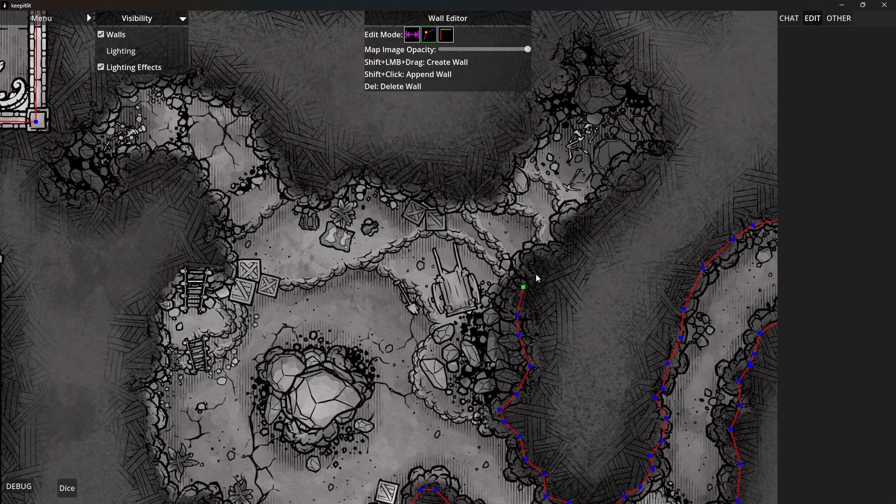
left_click(560, 249, "shift")
left_click(564, 220, "shift")
left_click(579, 210, "shift")
Trace the skeleton alcove's southeast wall and its east side upward
left_click(605, 187, "shift")
left_click(631, 171, "shift")
left_click(645, 160, "shift")
left_click(664, 155, "shift")
left_click(662, 136, "shift")
left_click(665, 106, "shift")
left_click(658, 90, "shift")
Trace the skeleton alcove's wall around its northern tip
left_click(640, 74, "shift")
left_click(632, 58, "shift")
left_click(619, 48, "shift")
left_click(606, 43, "shift")
left_click(587, 28, "shift")
left_click(569, 31, "shift")
left_click(557, 42, "shift")
left_click(556, 55, "shift")
Trace the skeleton alcove's west wall down to the cavern's north wall above the two crates
left_click(548, 90, "shift")
left_click(525, 110, "shift")
left_click(524, 138, "shift")
left_click(510, 168, "shift")
left_click(496, 182, "shift")
left_click(478, 196, "shift")
Trace the cavern's north wall west from the two crates past the plant
left_click(443, 191, "shift")
left_click(421, 181, "shift")
left_click(395, 182, "shift")
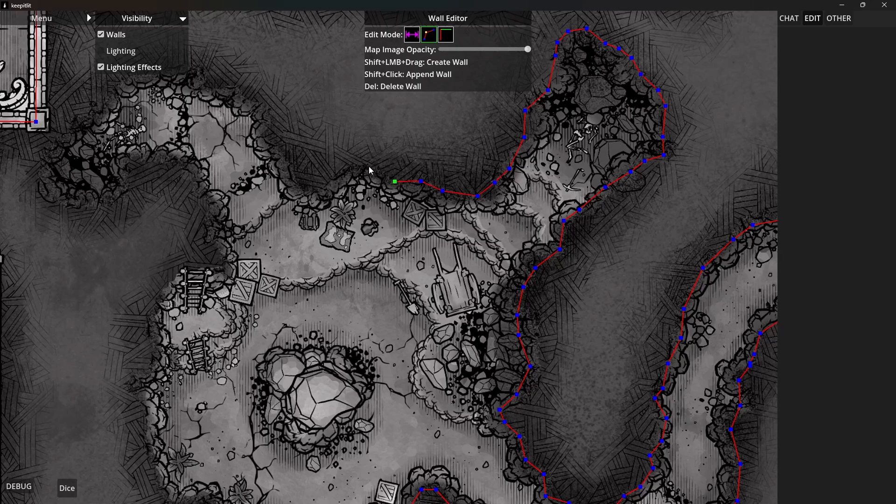
left_click(369, 167, "shift")
left_click(358, 169, "shift")
left_click(333, 181, "shift")
left_click(327, 187, "shift")
Continue the cavern's north wall past the backpack and up the east side of the northwestern branch
left_click(305, 193, "shift")
left_click(295, 178, "shift")
left_click(286, 159, "shift")
left_click(269, 130, "shift")
scroll(326, 190, "up", 3)
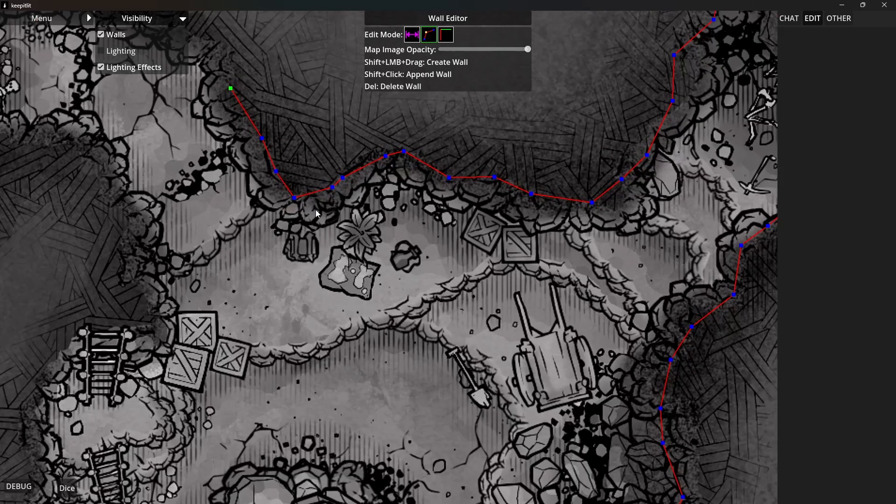
left_click_drag(362, 235, 581, 293)
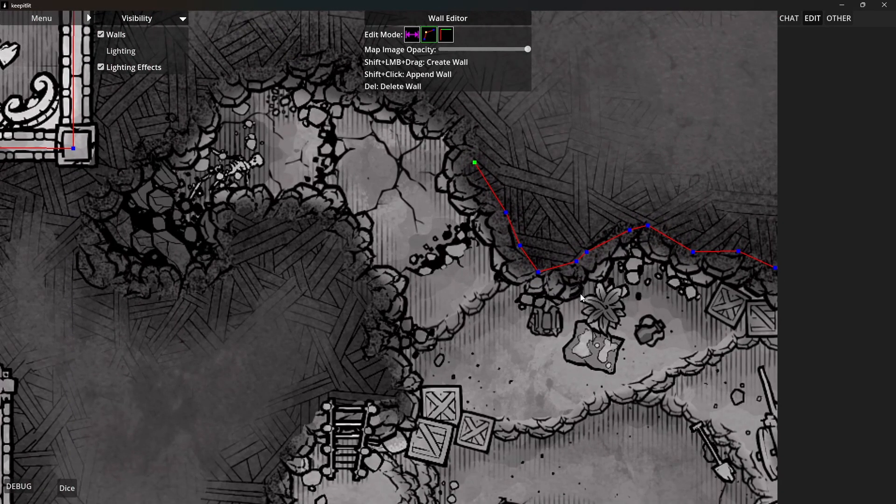
Reposition the cavern's north wall points between the backpack and the plant to follow the rock edge
scroll(581, 293, "up", 2)
left_click_drag(589, 234, 609, 216)
left_click(575, 248)
left_click_drag(575, 250, 561, 257)
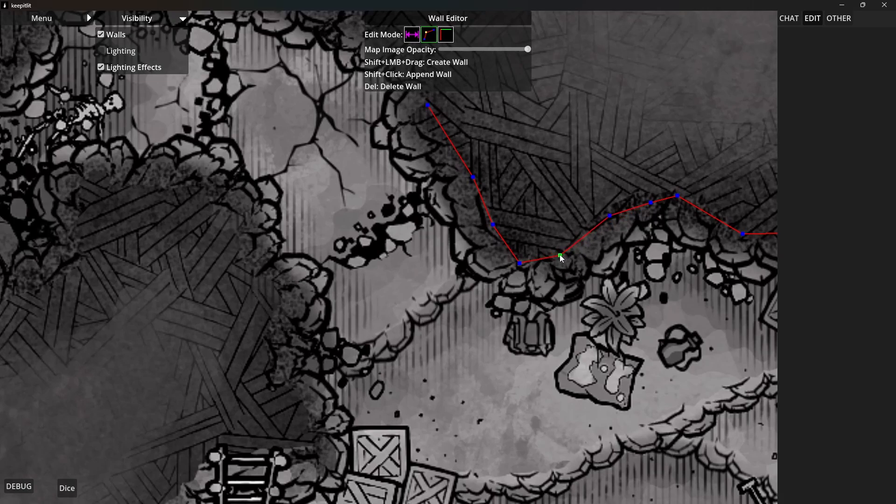
Add and reposition wall points along the northwestern branch's east side so the line follows the rock edge
left_click(508, 247)
left_click_drag(508, 247, 495, 210)
left_click(493, 224)
left_click_drag(445, 111, 539, 256)
left_click_drag(547, 289, 548, 292)
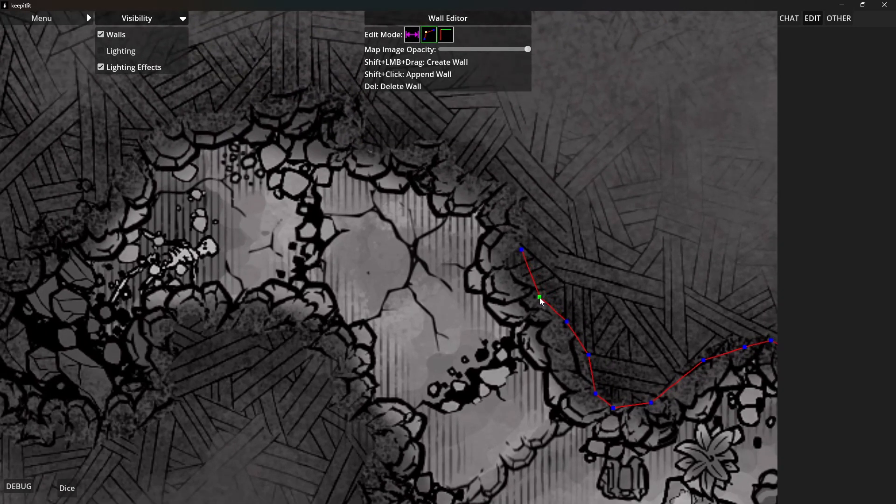
Trace the northwestern branch's upper wall west from its east side, over the cracked floor and past the skeleton
left_click(523, 250)
left_click(516, 197, "shift")
left_click(427, 136, "shift")
left_click(361, 145, "shift")
left_click(360, 98, "shift")
left_click(305, 96, "shift")
left_click(228, 109, "shift")
left_click(129, 171, "shift")
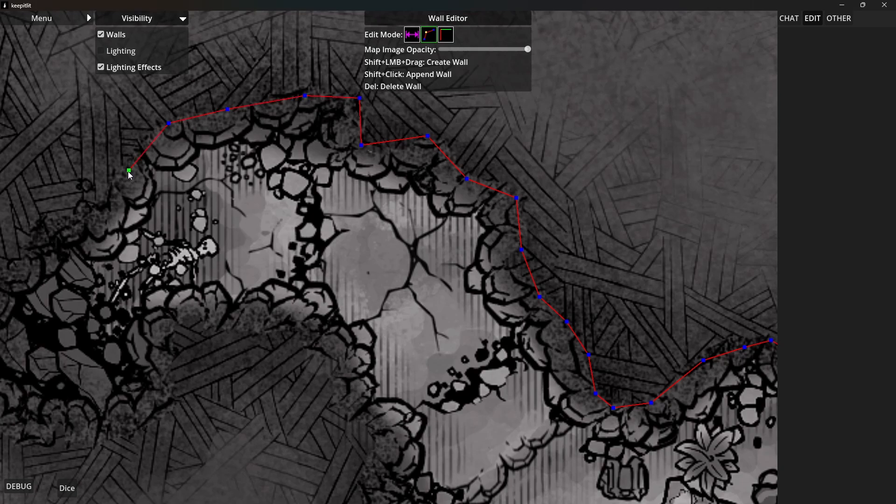
left_click(61, 223, "shift")
Trace the wall around the rubble pile at the northwestern branch's western end
left_click_drag(50, 351, 309, 276)
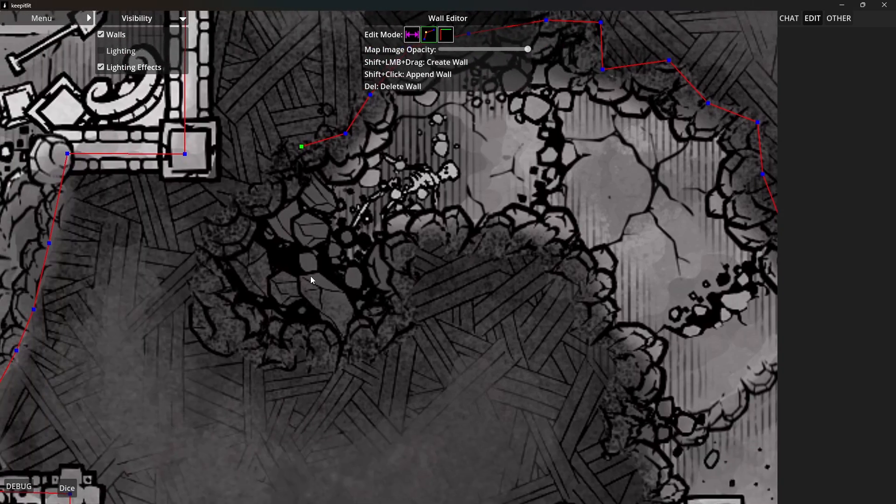
left_click(278, 180, "shift")
left_click(242, 214, "shift")
left_click(212, 279, "shift")
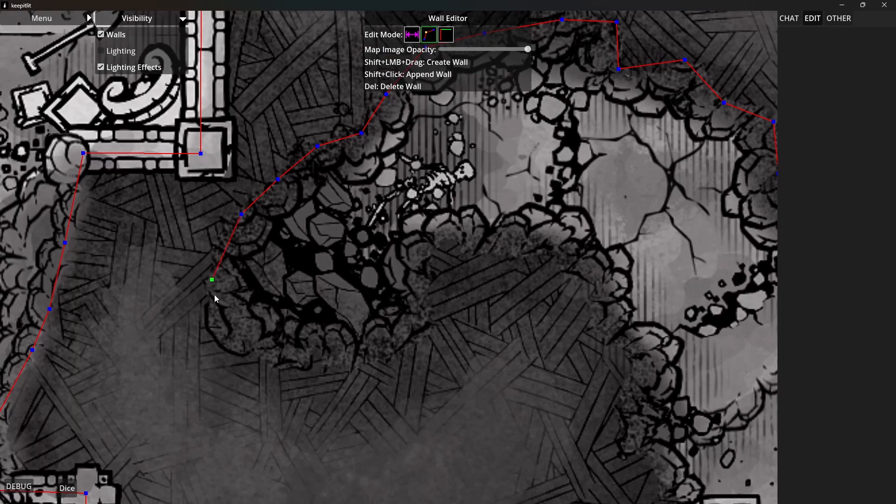
left_click(323, 371, "shift")
left_click(421, 336, "shift")
Trace the northwestern branch's inner wall east below the skeleton and south toward the crates by the ladder
left_click(426, 288, "shift")
left_click(596, 312, "shift")
left_click(620, 406, "shift")
left_click(622, 455, "shift")
left_click(664, 478, "shift")
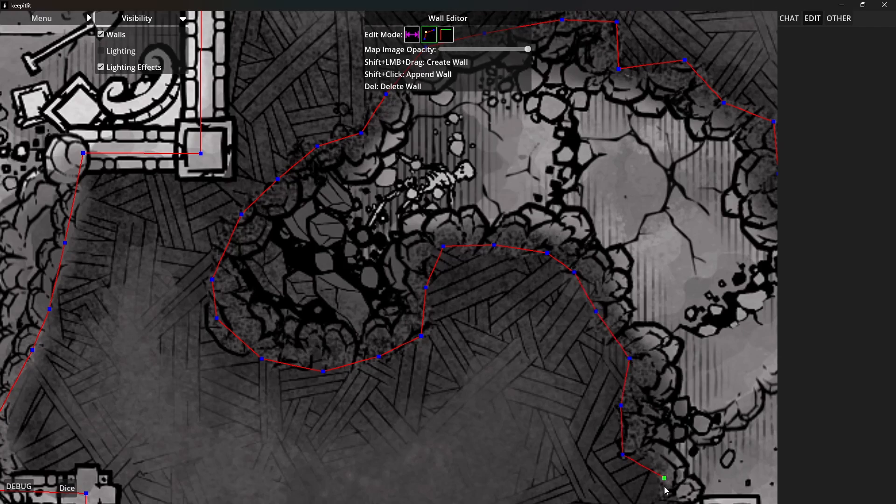
Continue the cavern wall west over the upper ladder and down the west side of the ladder area
left_click_drag(602, 402, 504, 116)
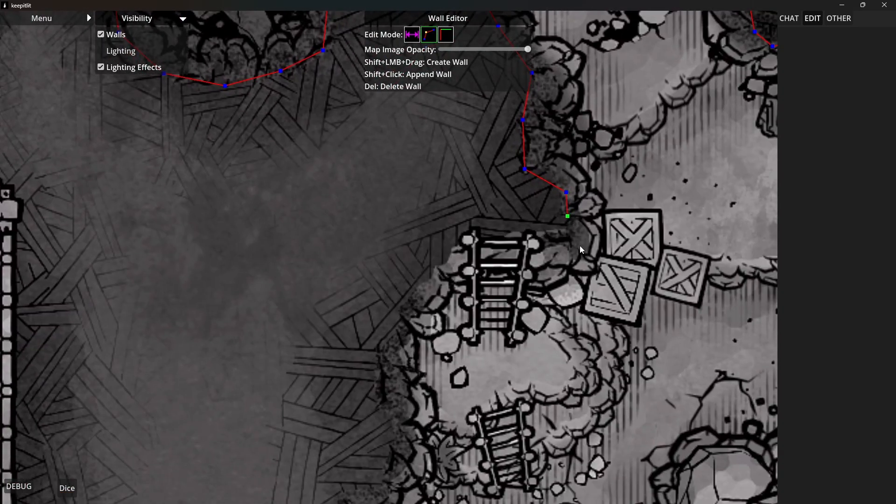
left_click(517, 233, "shift")
left_click(406, 291, "shift")
left_click(390, 327, "shift")
left_click(390, 417, "shift")
Trace the cavern's west wall south past the lower ladder, shaping it around the outward bulge of rock
left_click_drag(324, 462, 436, 213)
left_click(502, 279, "shift")
left_click(470, 274, "shift")
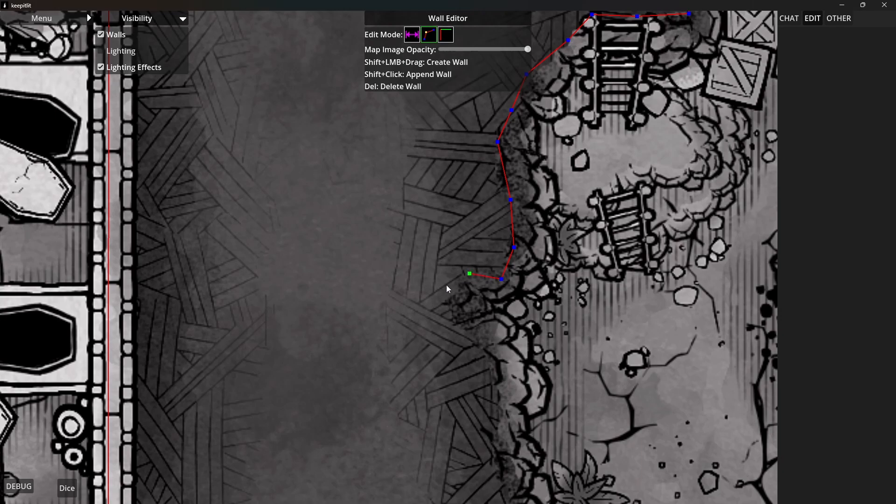
left_click(498, 348, "shift")
left_click(499, 374, "shift")
left_click(495, 407, "shift")
left_click(469, 321)
left_click_drag(470, 323, 465, 227)
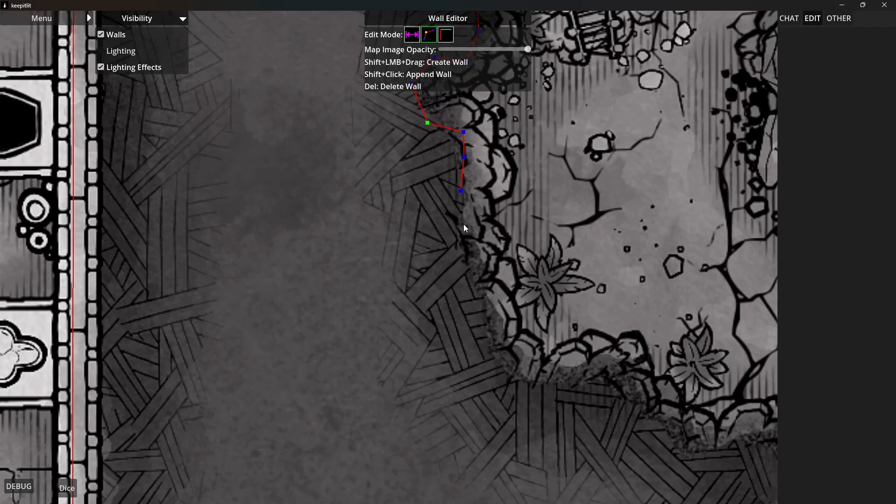
Trace the cavern's west wall south around the corner plant and east along the wall below the second plant
left_click(463, 194)
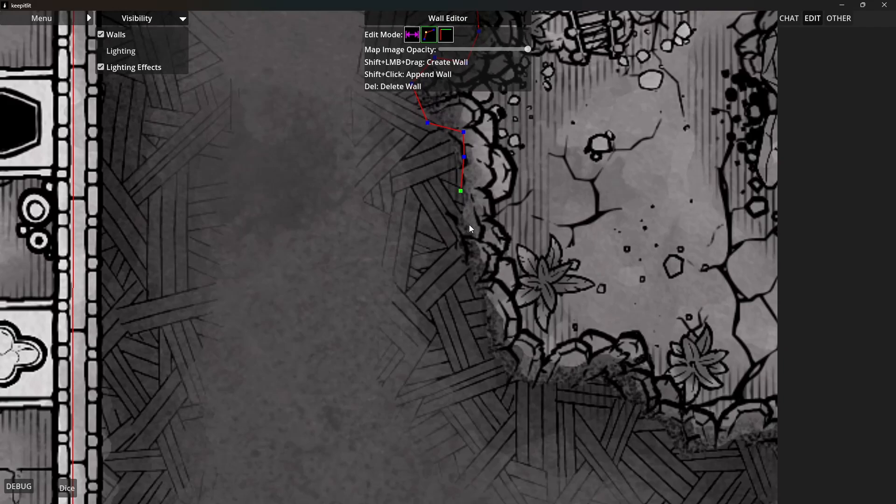
left_click(475, 293, "shift")
left_click(597, 375, "shift")
left_click(629, 405, "shift")
left_click(663, 415, "shift")
Trace the wall east from the second plant and down the west side of the south passage to its ledge
left_click_drag(713, 449, 425, 288)
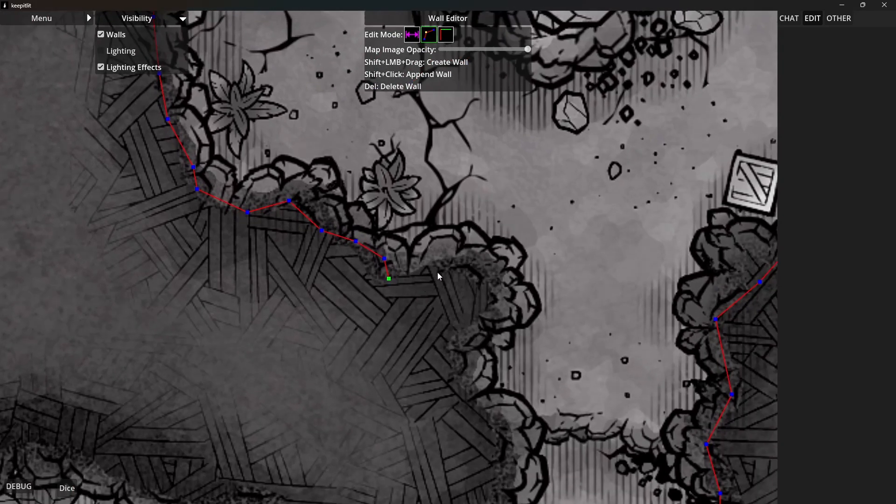
left_click(420, 268, "shift")
left_click(460, 257, "shift")
left_click(474, 328, "shift")
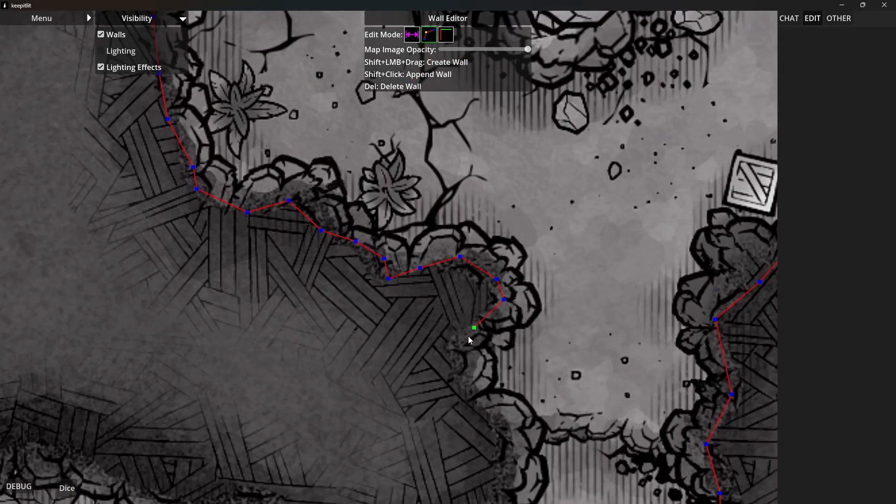
left_click(458, 379, "shift")
left_click(498, 420, "shift")
left_click(509, 453, "shift")
left_click(500, 488, "shift")
Continue the south passage's west wall below the ledge to the bottom of the narrow rock divider
left_click_drag(400, 280, 433, 47)
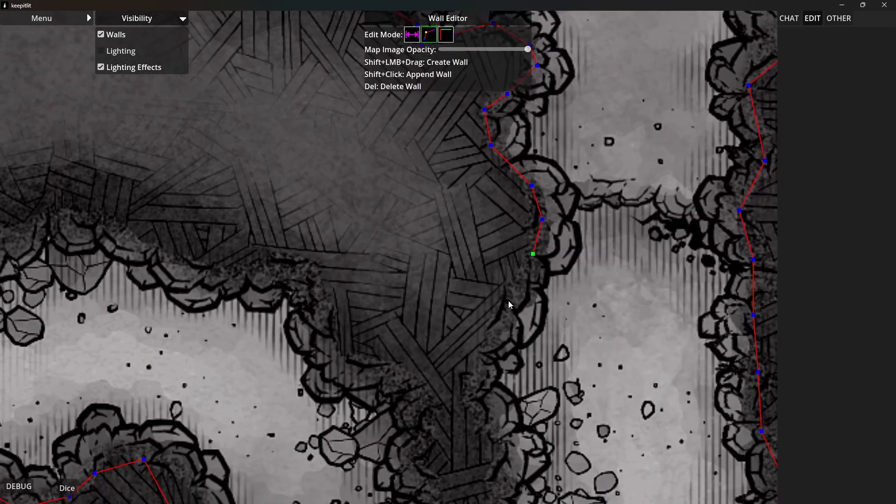
left_click(485, 414, "shift")
left_click(490, 438, "shift")
left_click(488, 468, "shift")
left_click(477, 499, "shift")
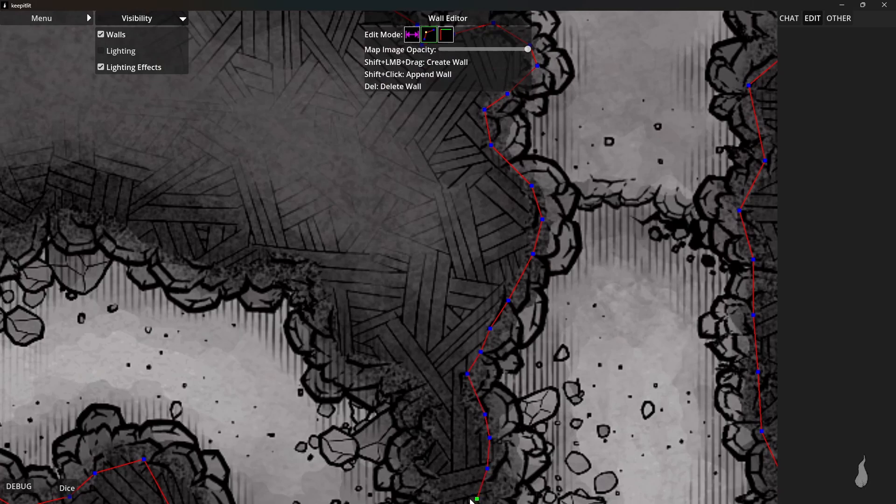
Trace across the bottom of the narrow rock divider and up its west side toward the neighboring cave
left_click(443, 500, "shift")
left_click(427, 468, "shift")
left_click(425, 442, "shift")
left_click(423, 401, "shift")
left_click(387, 365, "shift")
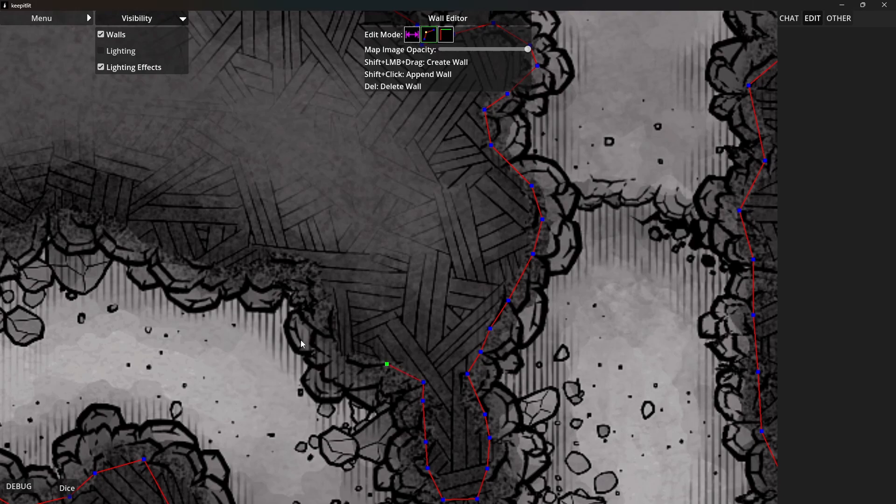
Open the debug information to check the map's wall count
left_click(19, 487)
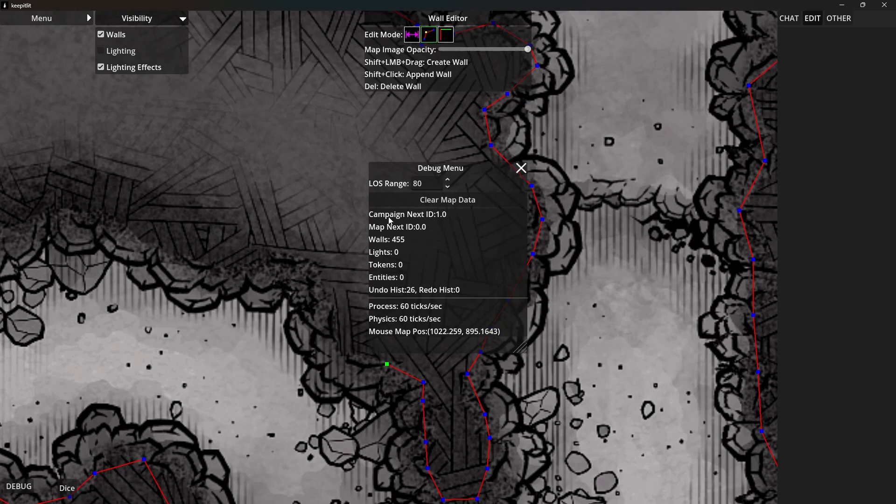
Close the debug information and trace the cave tunnel's upper wall west from the narrow rock divider past the arched rocks
left_click(521, 168)
left_click_drag(318, 252, 576, 269)
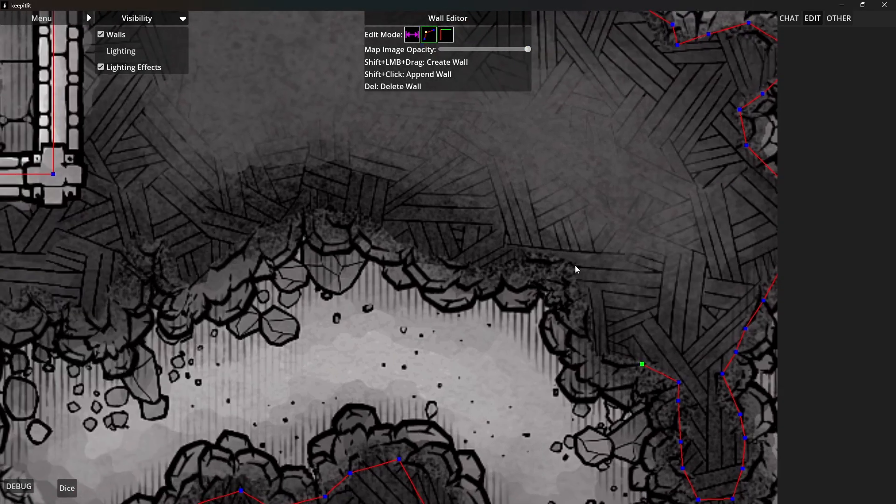
left_click(609, 353, "shift")
left_click(589, 324, "shift")
left_click(585, 288, "shift")
left_click(459, 271, "shift")
left_click(398, 239, "shift")
left_click(355, 212, "shift")
left_click(286, 208, "shift")
left_click(240, 235, "shift")
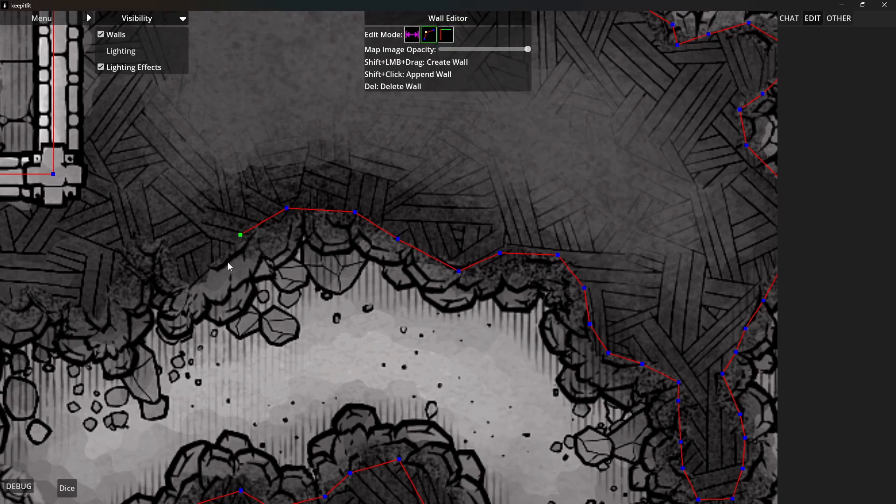
Continue the tunnel's upper wall west around the rock notch to the ledge below the coffin room's southeast corner
left_click(192, 281, "shift")
left_click(161, 246, "shift")
left_click(136, 242, "shift")
left_click(123, 255, "shift")
left_click(111, 326, "shift")
left_click(78, 315, "shift")
left_click(50, 297, "shift")
Trace the wall down the jagged east side of the large rock outcrop below the coffin room
left_click_drag(15, 351, 450, 209)
scroll(455, 191, "down", 3)
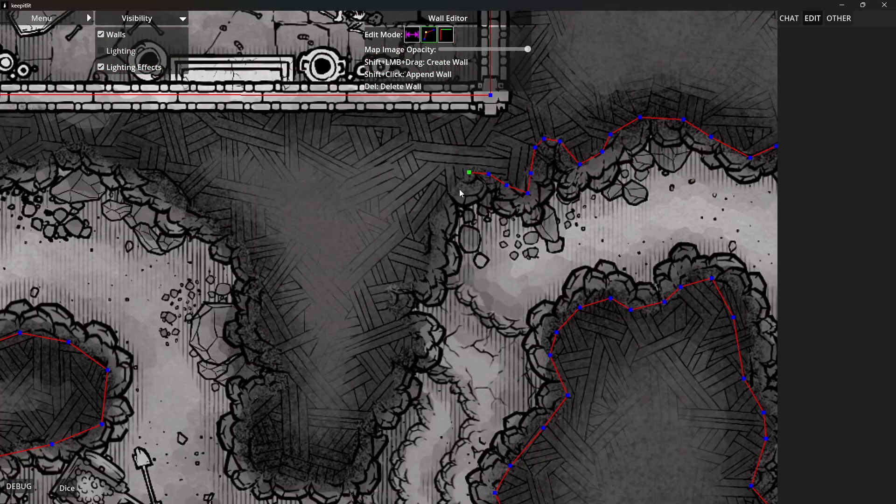
left_click(426, 261, "shift")
left_click(384, 282, "shift")
left_click(418, 335, "shift")
left_click(391, 356, "shift")
left_click(394, 370, "shift")
left_click(358, 453, "shift")
Trace the wall around the rounded bottom of the rock outcrop to its lower west side
left_click(348, 466, "shift")
left_click(330, 478, "shift")
left_click(298, 472, "shift")
left_click(276, 468, "shift")
left_click(260, 446, "shift")
left_click(253, 426, "shift")
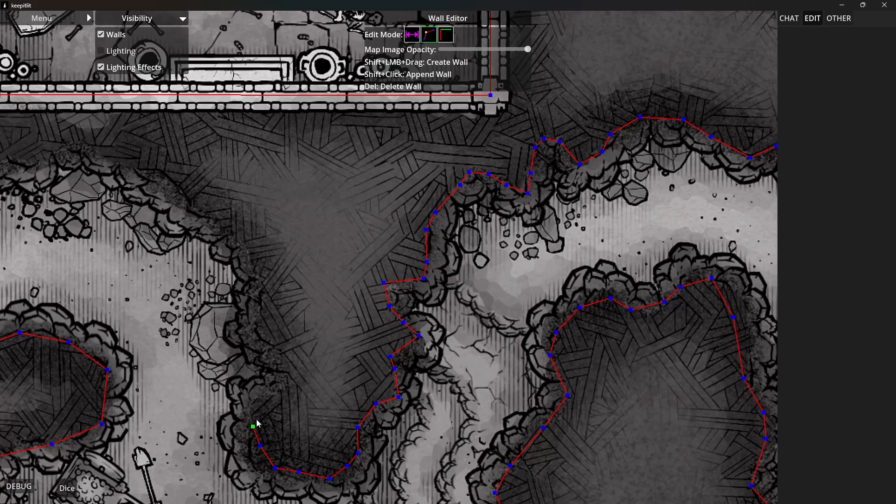
Trace the wall up the outcrop's west side and northwest along the tunnel edge beneath the coffin room
left_click(270, 399, "shift")
left_click(286, 369, "shift")
left_click(279, 348, "shift")
left_click(253, 330, "shift")
left_click(263, 293, "shift")
left_click(206, 213, "shift")
left_click(190, 200, "shift")
left_click(167, 175, "shift")
left_click(124, 165, "shift")
Continue the tunnel's upper wall west below the coffin room and around the rock bend under the Unusual Maps logo
left_click_drag(91, 170, 545, 304)
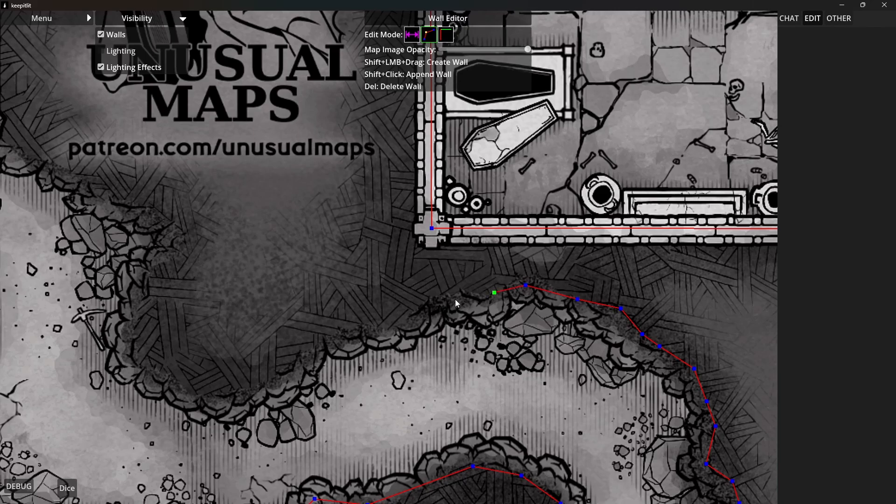
left_click(495, 293, "shift")
left_click(462, 290, "shift")
left_click(428, 307, "shift")
left_click(329, 353, "shift")
left_click(288, 377, "shift")
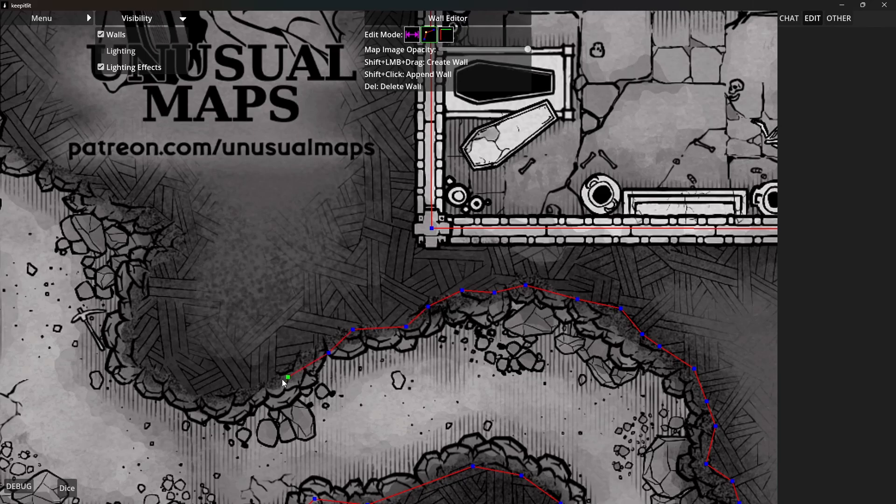
left_click(252, 392, "shift")
left_click(207, 393, "shift")
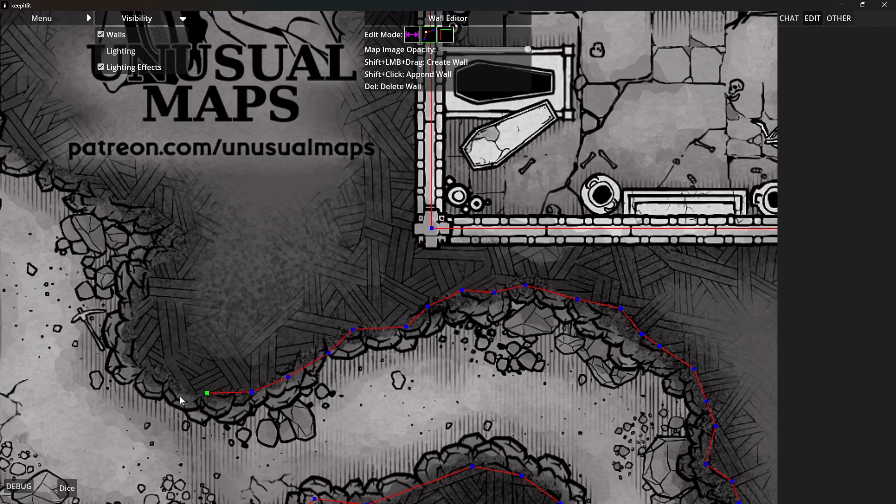
left_click(134, 352, "shift")
Trace the remaining tunnel wall northwest and join it to the broken end of the dining hall's east wall
left_click_drag(115, 172, 602, 332)
left_click(581, 331, "shift")
left_click(550, 320, "shift")
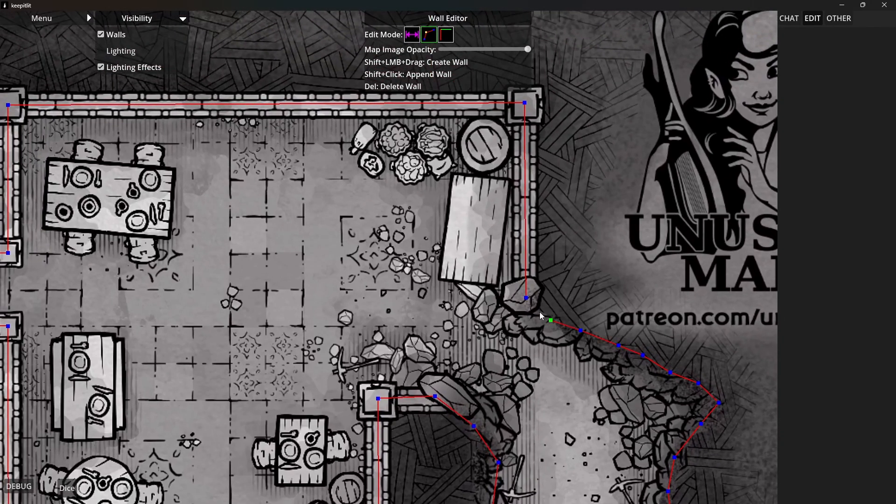
left_click(527, 299, "shift")
Add wall segments across the ritual chamber's east doorway to the dining hall and its south doorway to the bedroom
scroll(607, 284, "down", 5)
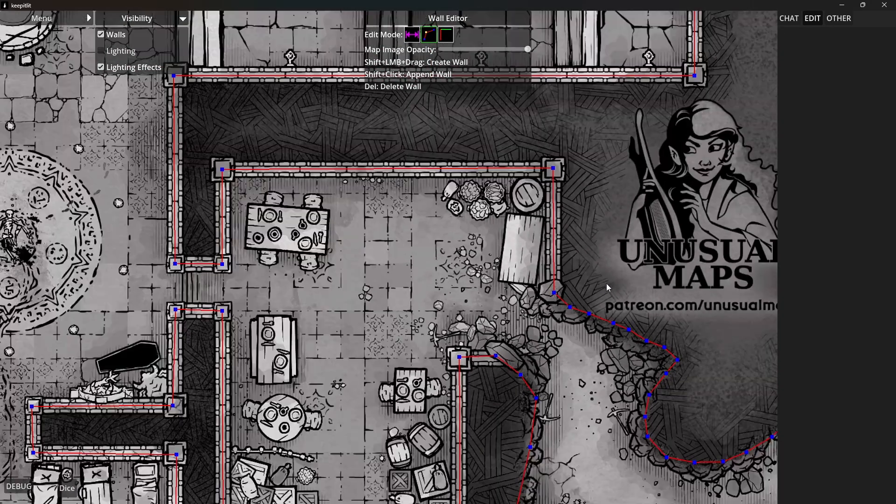
scroll(603, 347, "down", 3)
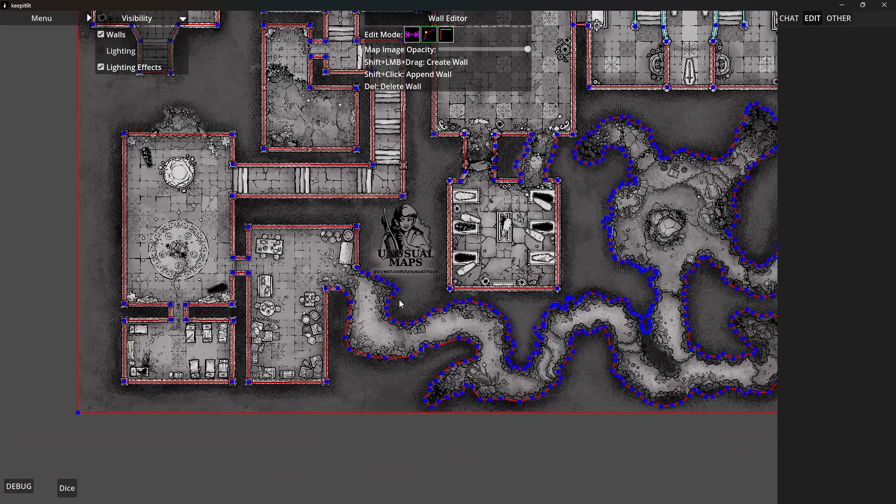
scroll(396, 311, "down", 2)
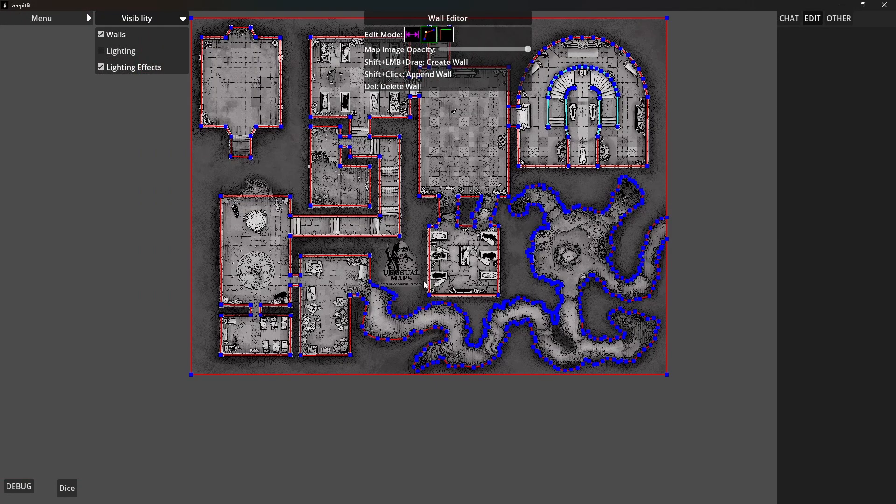
left_click_drag(421, 282, 412, 321)
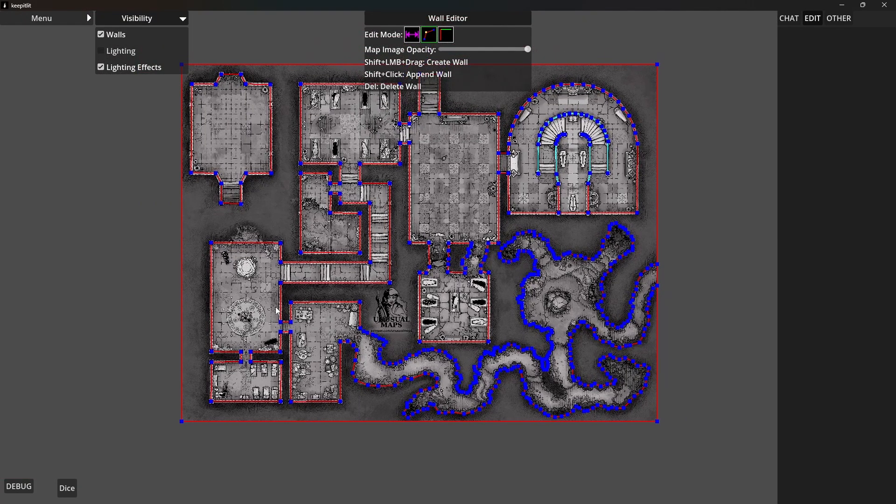
scroll(280, 310, "up", 3)
scroll(280, 310, "up", 4)
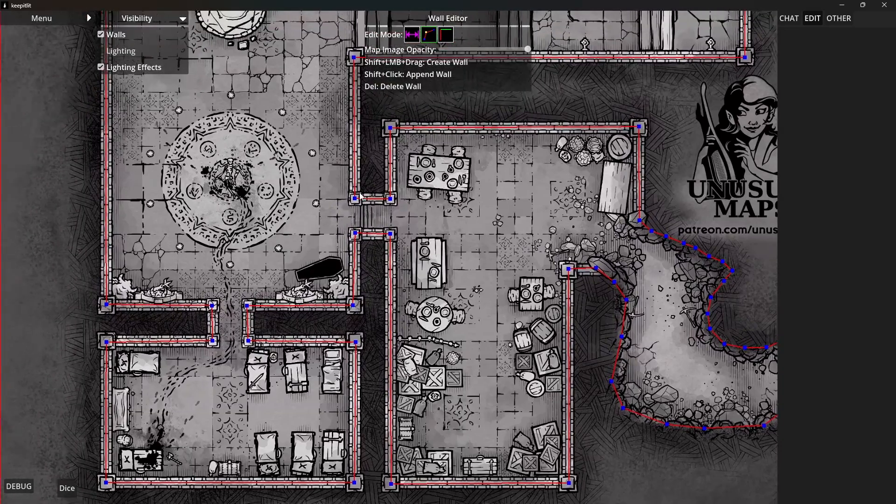
scroll(355, 204, "up", 2)
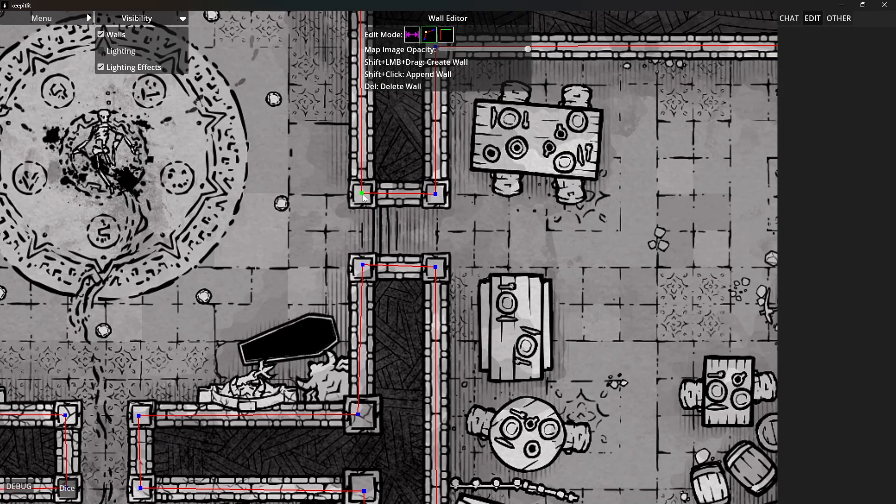
left_click(363, 266)
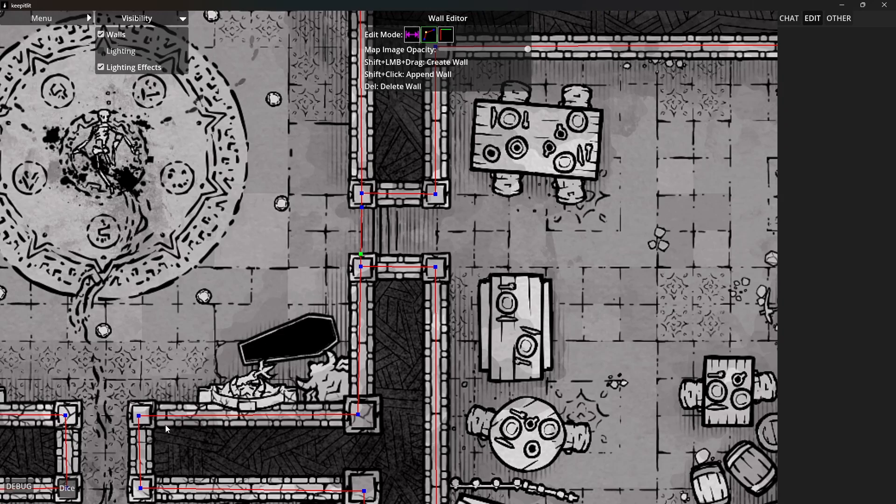
left_click(68, 416, "shift")
Convert the wall segments across the ritual chamber's east and south doorways into doors
left_click(448, 36)
left_click(360, 228)
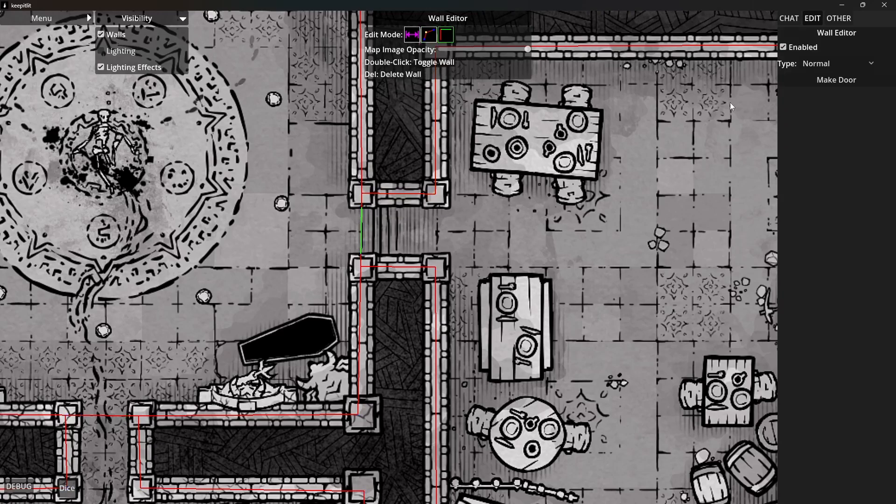
left_click(833, 79)
left_click(112, 418)
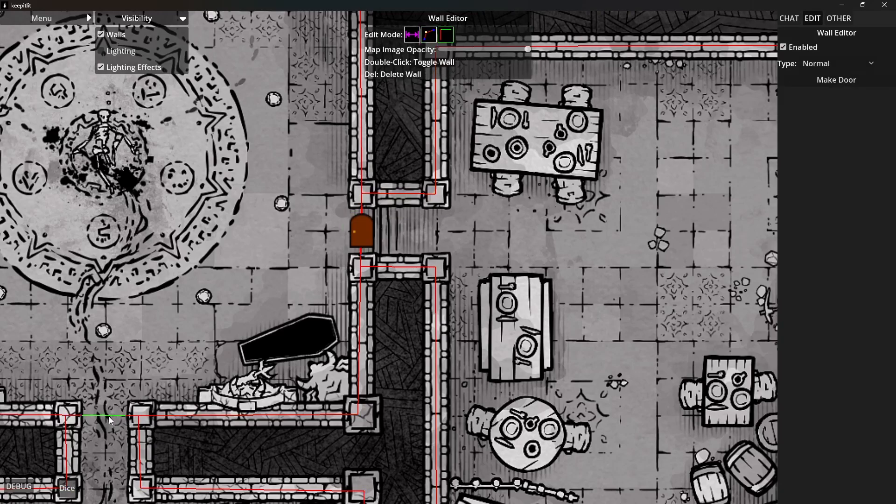
left_click(833, 80)
Trace a wall from the ritual chamber's north wall up the west side of the collapsed rock alcove
scroll(289, 251, "down", 4)
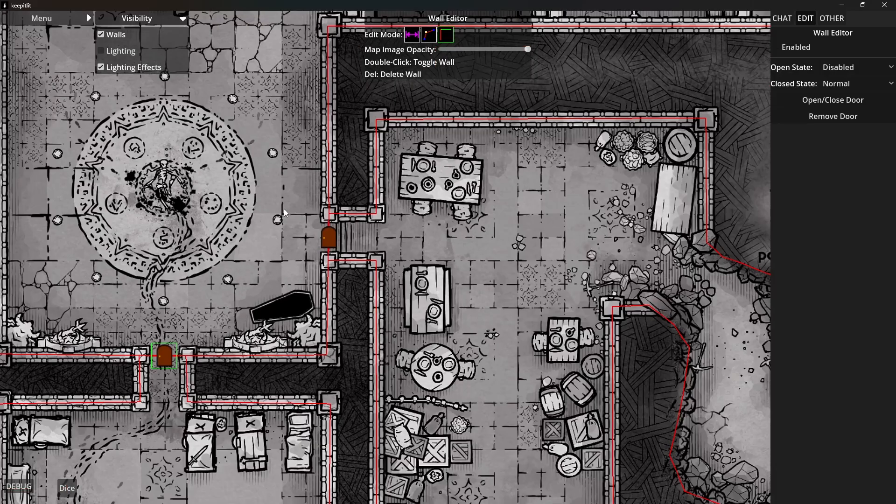
left_click_drag(282, 196, 474, 488)
left_click_drag(367, 135, 389, 322)
scroll(389, 323, "up", 2)
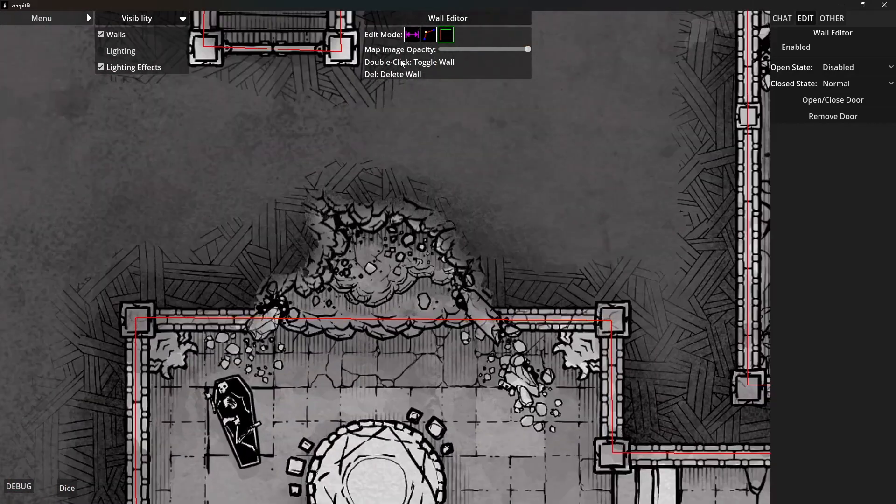
left_click(426, 40)
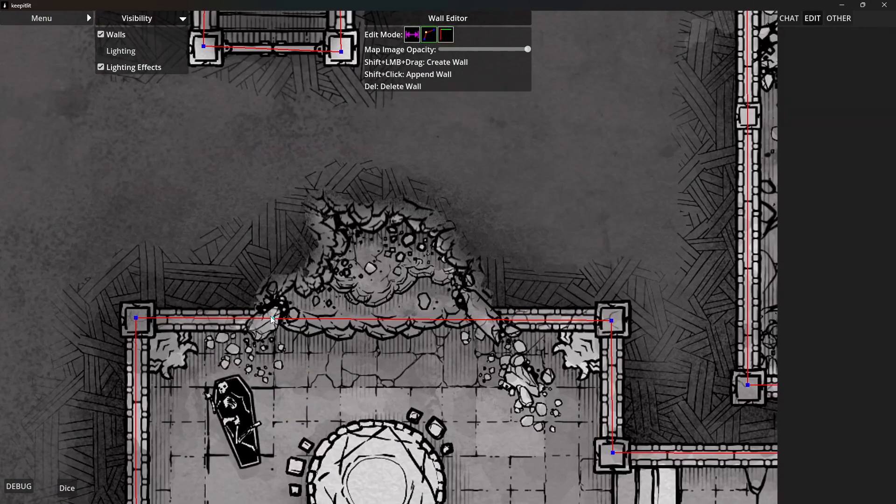
left_click(272, 289, "shift")
left_click(284, 272, "shift")
left_click(306, 267, "shift")
left_click(314, 243, "shift")
left_click(302, 222, "shift")
left_click(315, 188, "shift")
Trace the wall across the top of the collapsed alcove and down its east side to the chamber's north wall
left_click(343, 192, "shift")
left_click(362, 202, "shift")
left_click(401, 193, "shift")
left_click(427, 203, "shift")
left_click(449, 220, "shift")
left_click(467, 243, "shift")
left_click(488, 276, "shift")
left_click(491, 301, "shift")
Delete the straight wall segment across the opening of the collapsed alcove
left_click(446, 35)
left_click(393, 319)
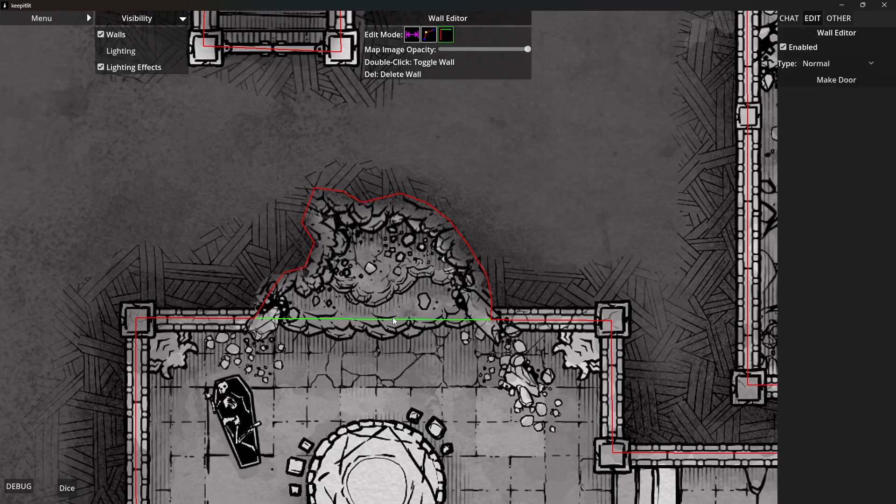
key("Delete")
Align the east-end wall points of the short passage between the checkered hall and round-ended crypt with its two pillars
scroll(552, 219, "down", 4)
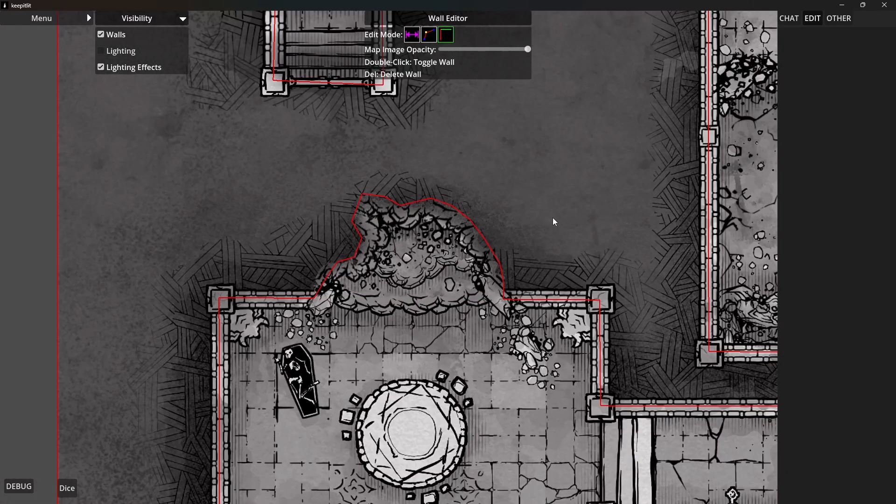
left_click_drag(586, 204, 356, 308)
left_click_drag(609, 236, 419, 398)
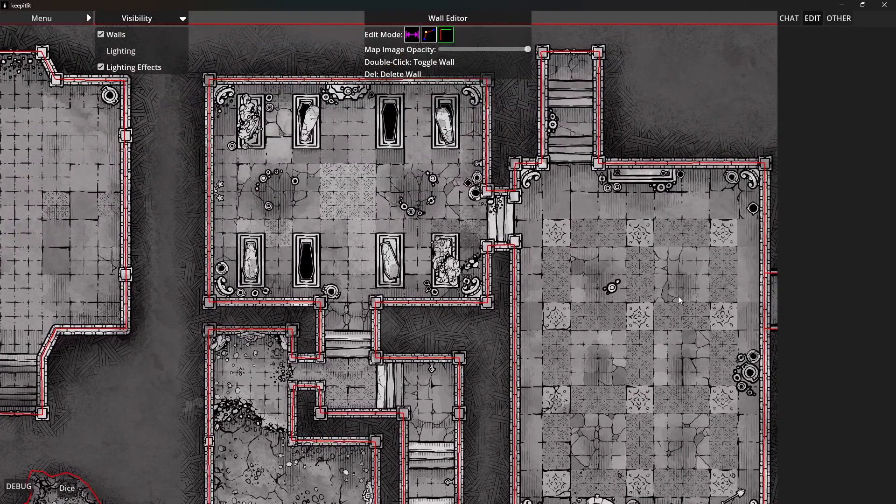
left_click_drag(678, 296, 490, 281)
scroll(589, 293, "up", 3)
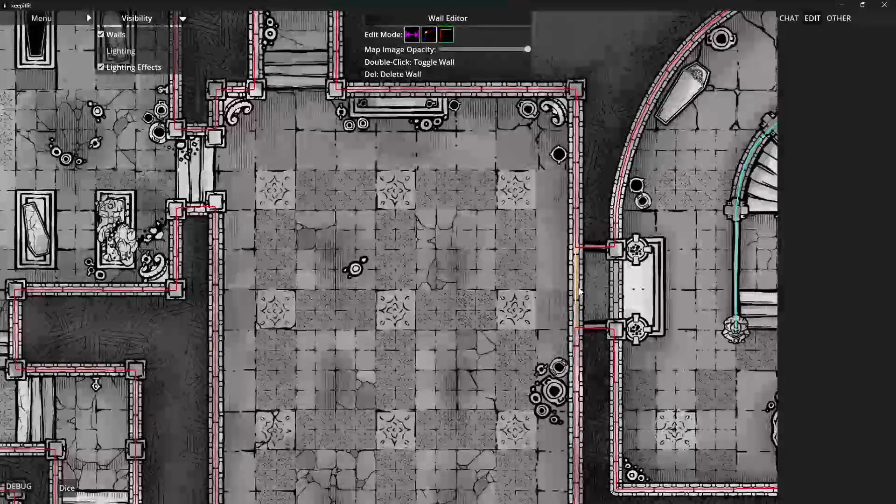
left_click(585, 292)
left_click_drag(587, 293, 529, 275)
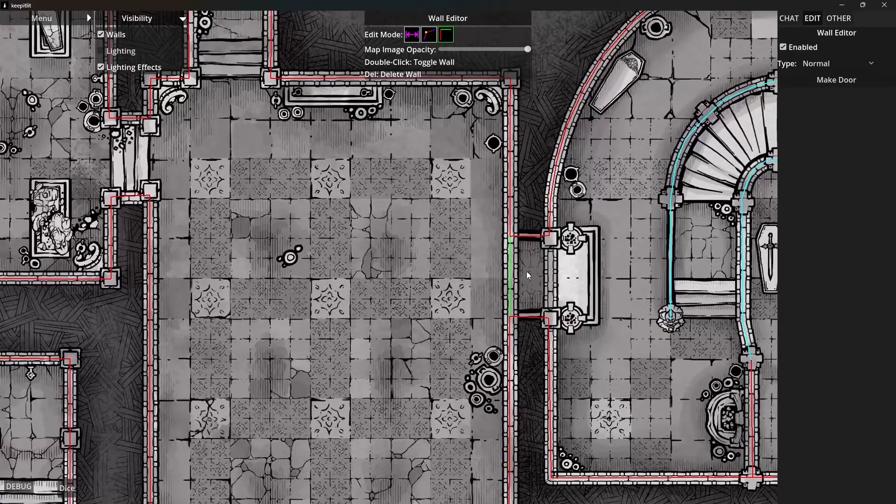
left_click(430, 38)
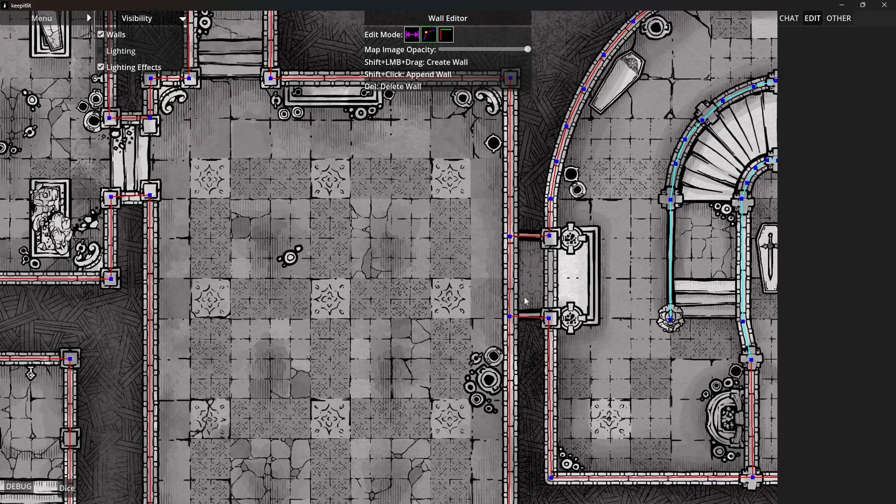
scroll(532, 303, "up", 4)
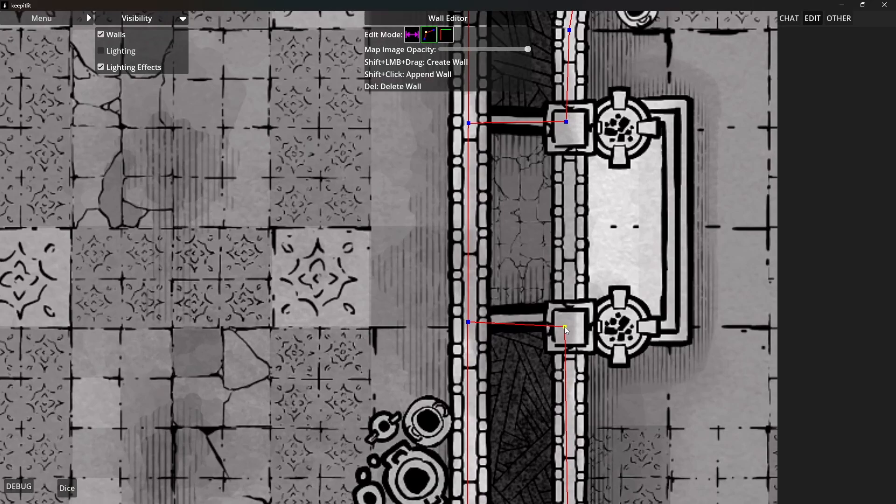
left_click_drag(564, 326, 569, 323)
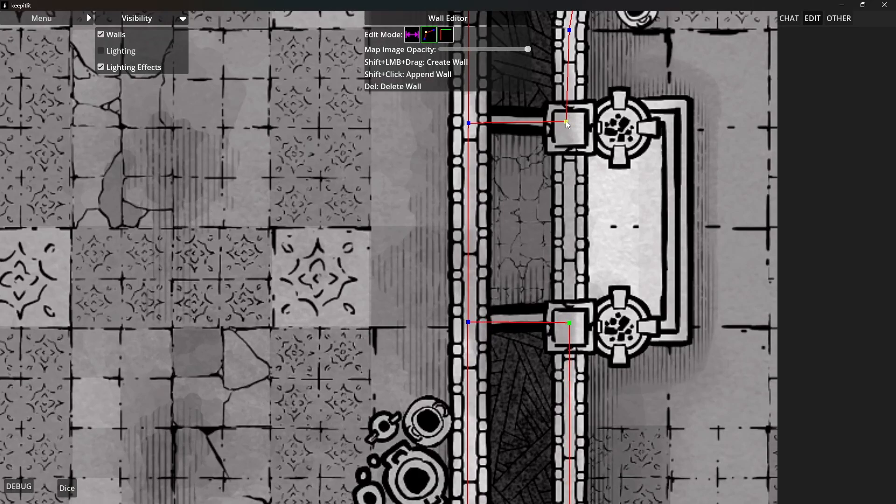
left_click_drag(566, 123, 568, 124)
Reposition the wall points of the short passage's upper wall where it meets the checkered hall's east wall
left_click_drag(469, 124, 469, 118)
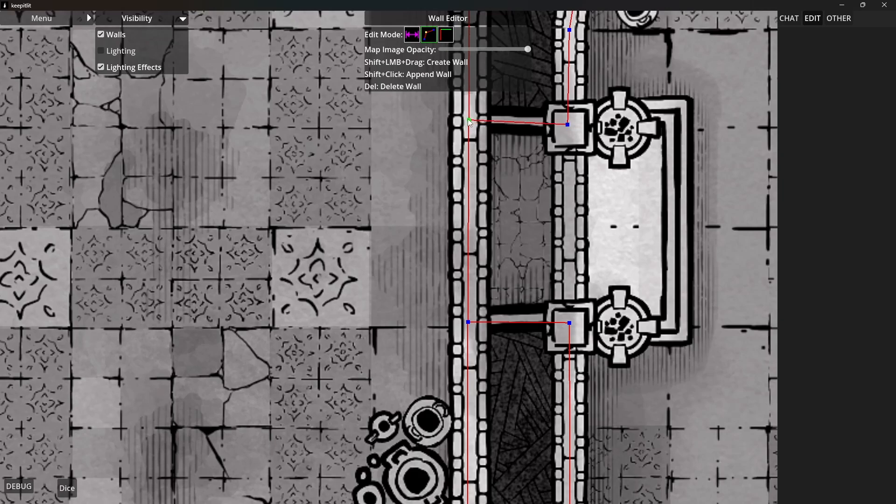
left_click_drag(567, 124, 567, 124)
left_click(469, 176)
left_click_drag(469, 176, 468, 119)
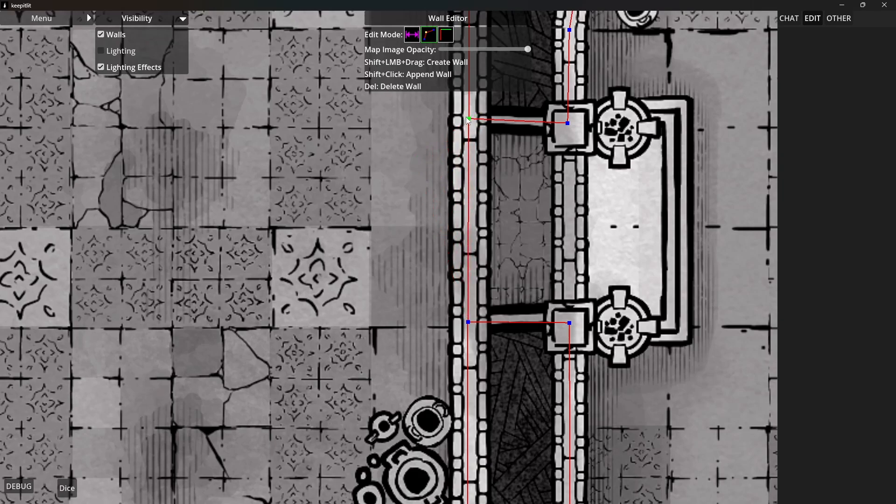
Set the checkered hall's east wall segment across the short passage to the Illusionary type
left_click(446, 34)
left_click(469, 200)
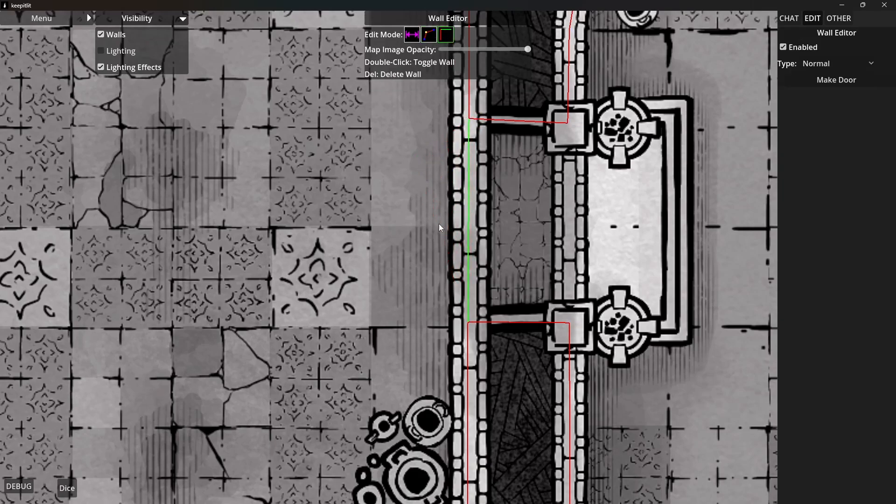
left_click(831, 64)
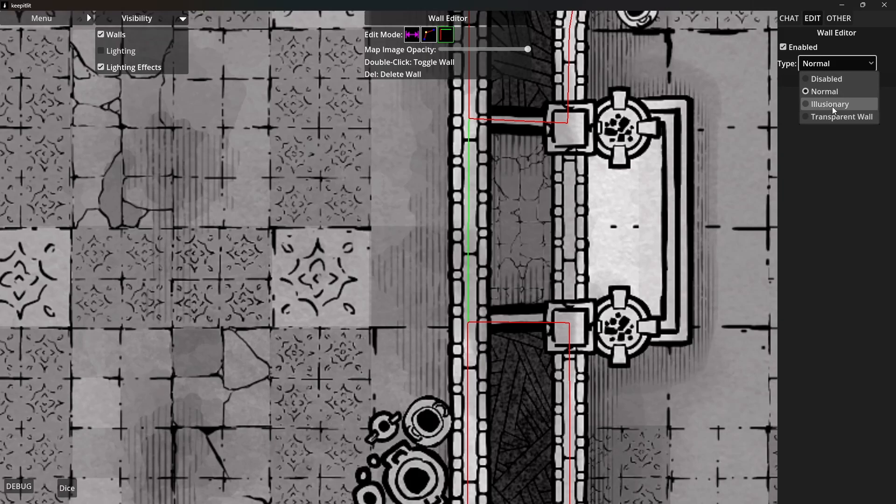
left_click(833, 106)
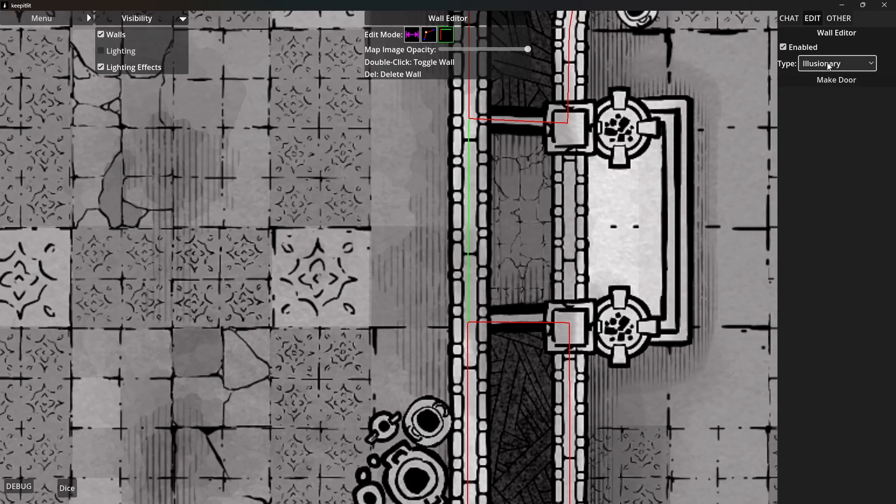
left_click(418, 220)
Place the Commoner10 token from the Token Library near the middle of the checkered hall and close the library
scroll(420, 222, "down", 3)
left_click_drag(383, 238, 513, 270)
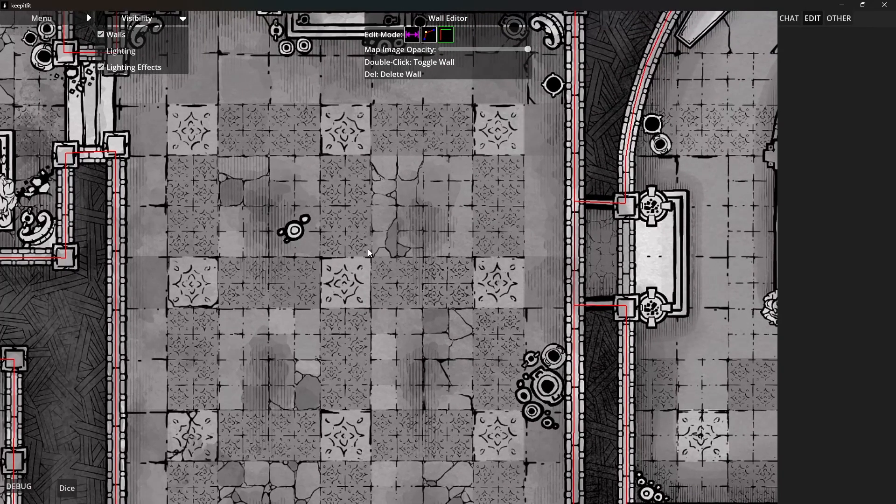
scroll(305, 233, "down", 2)
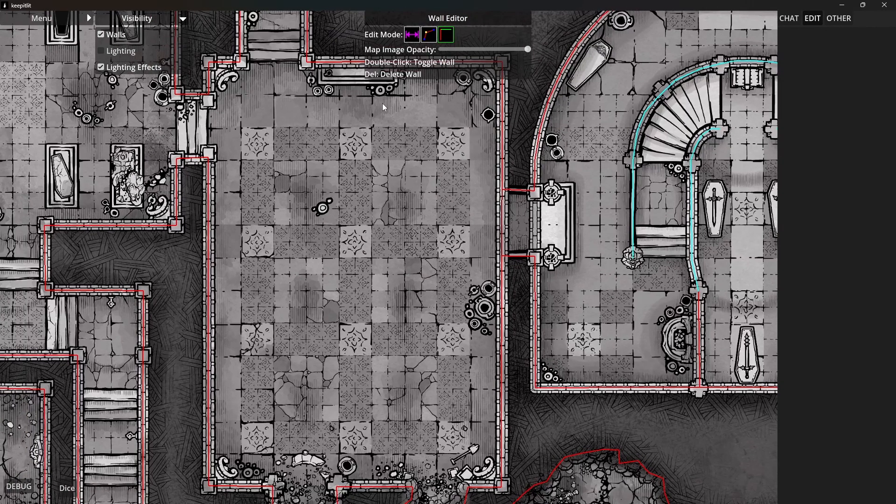
right_click(288, 236)
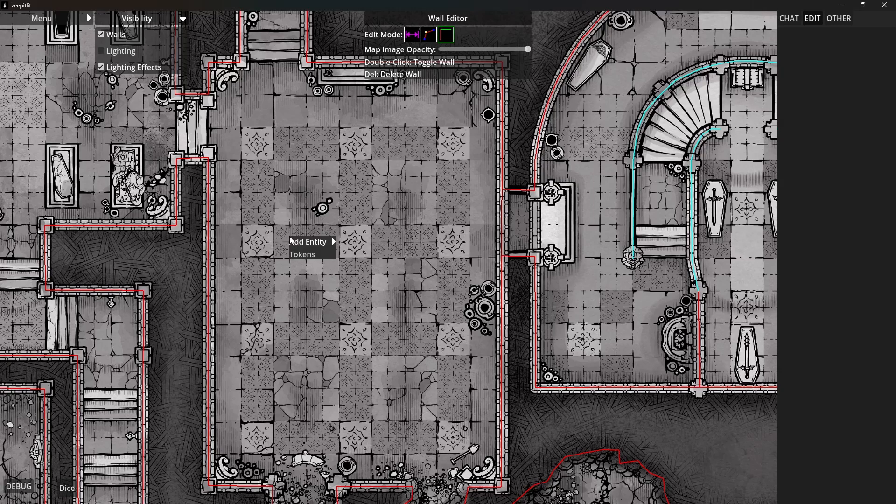
left_click(305, 256)
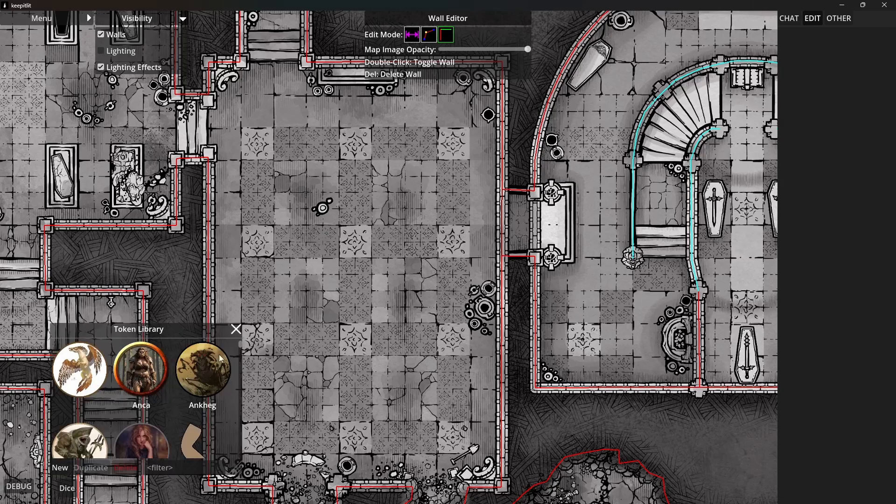
scroll(159, 374, "down", 5)
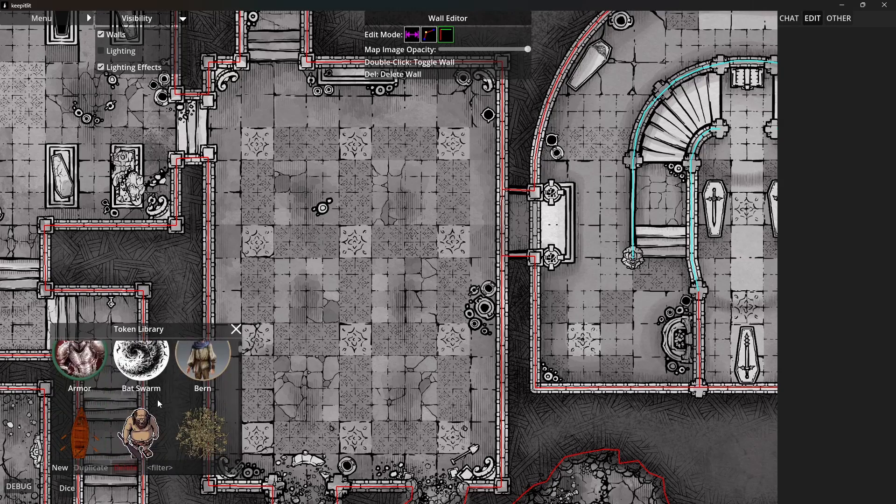
scroll(149, 407, "down", 5)
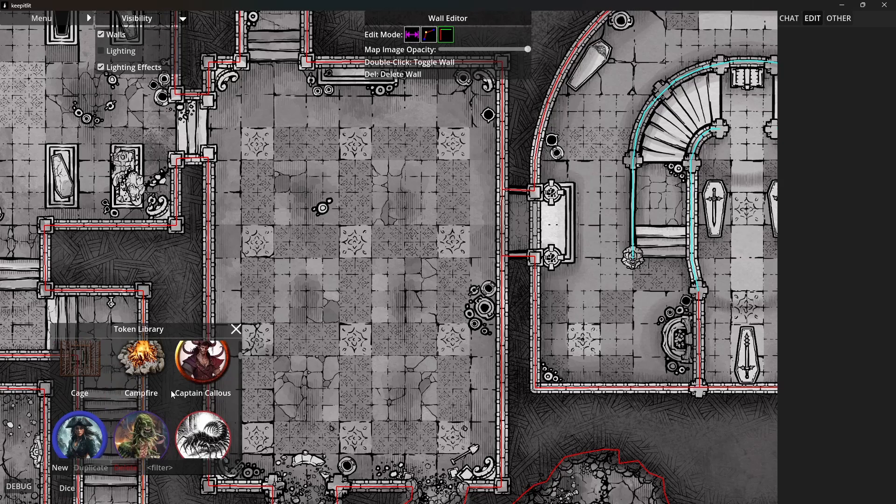
scroll(164, 406, "down", 1)
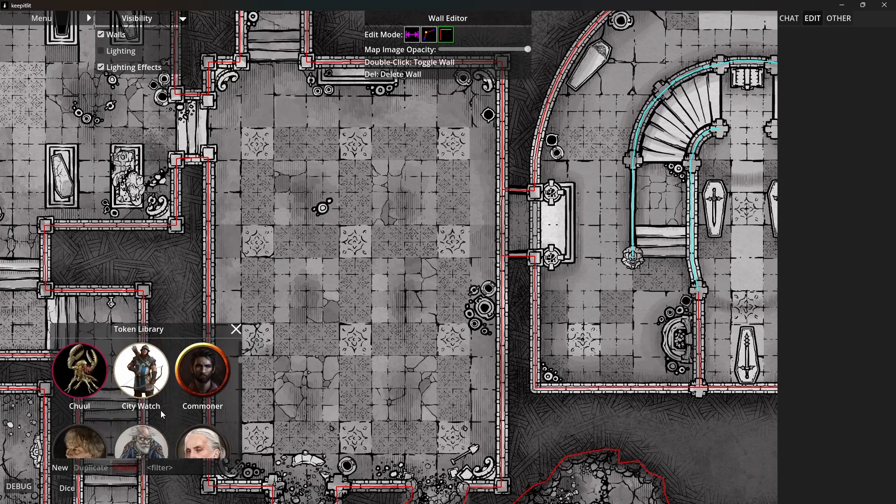
scroll(163, 404, "down", 2)
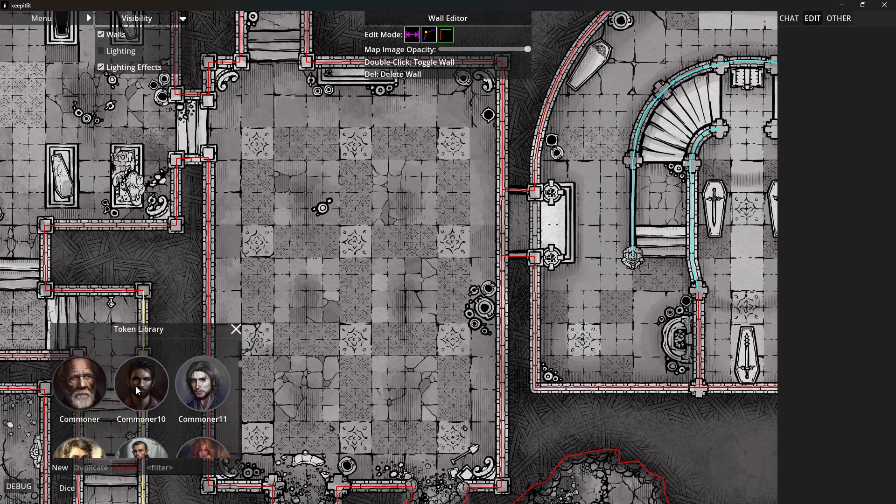
left_click_drag(136, 386, 380, 240)
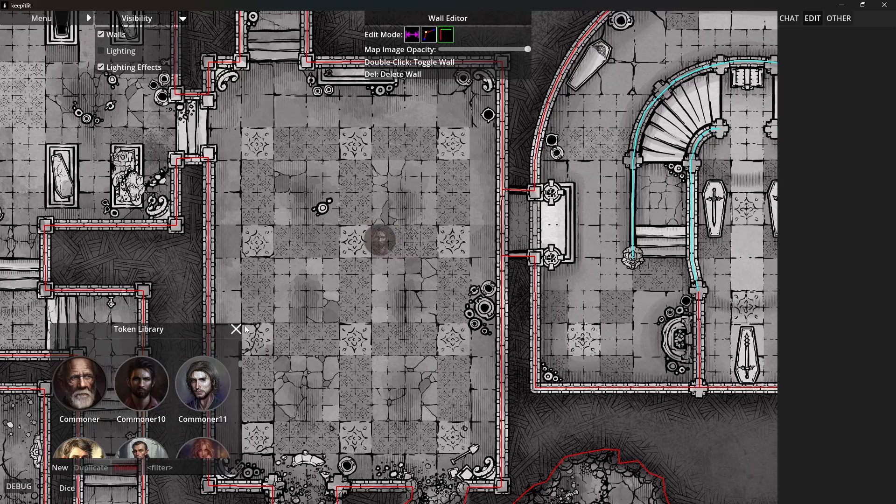
left_click(236, 329)
Nudge the Commoner10 token slightly south in the checkered hall and change its token type to Player
scroll(369, 272, "up", 1)
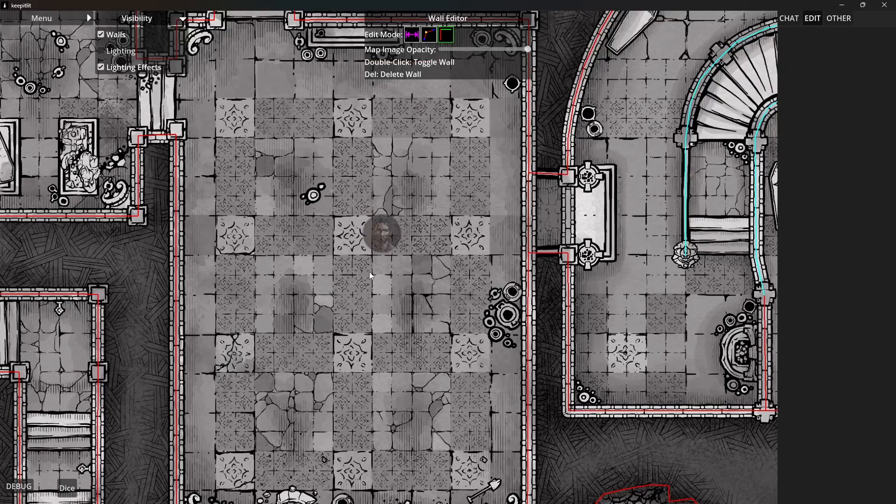
scroll(371, 276, "up", 1)
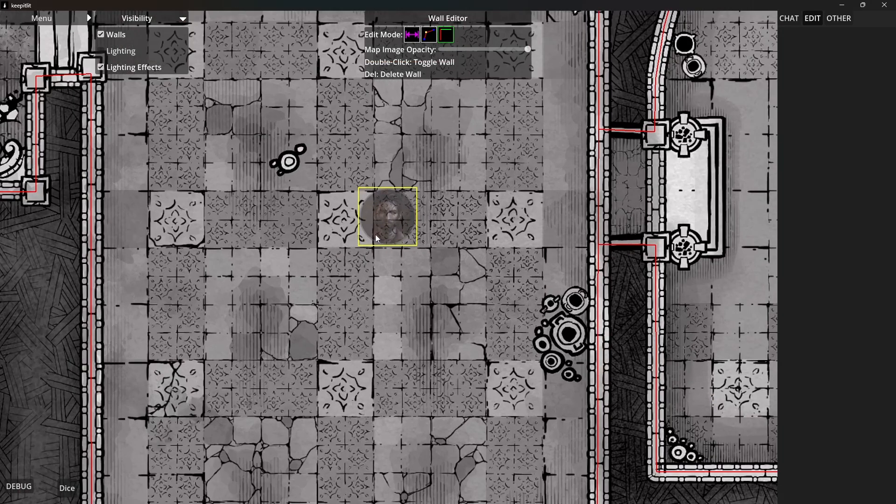
left_click(391, 214)
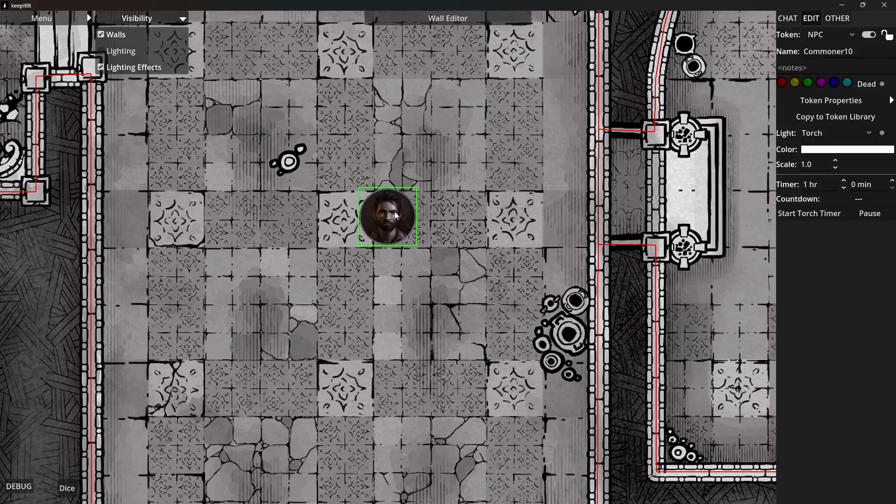
left_click_drag(403, 215, 406, 243)
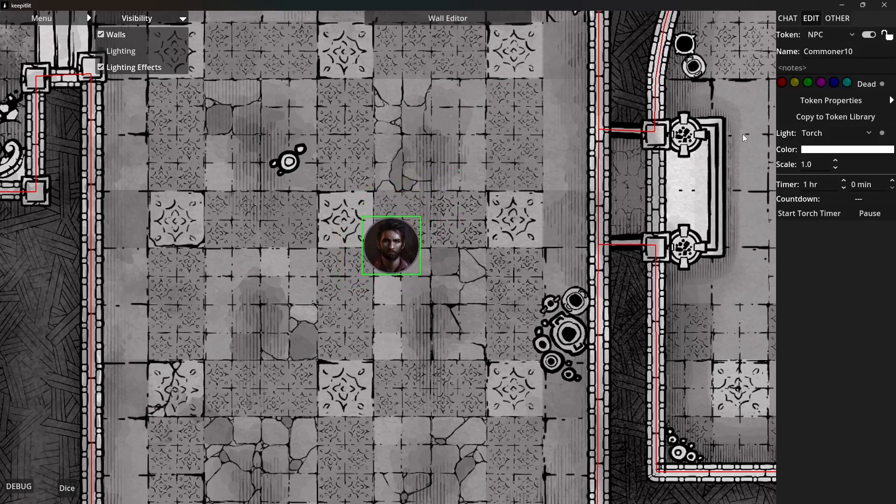
left_click(852, 34)
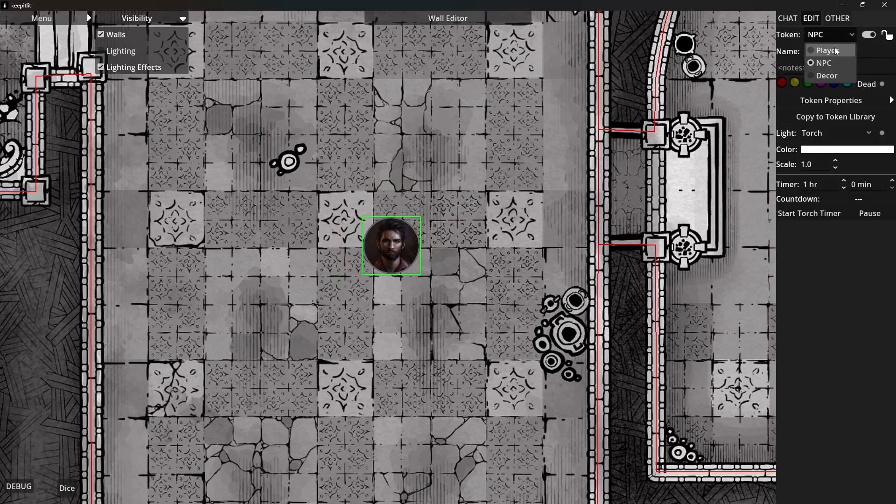
left_click(824, 50)
Move the Commoner10 token around the checkered hall, ending beside the ornate tile near the east wall, level with the short passage
left_click(384, 241)
left_click_drag(382, 241, 539, 279)
left_click_drag(677, 290, 484, 342)
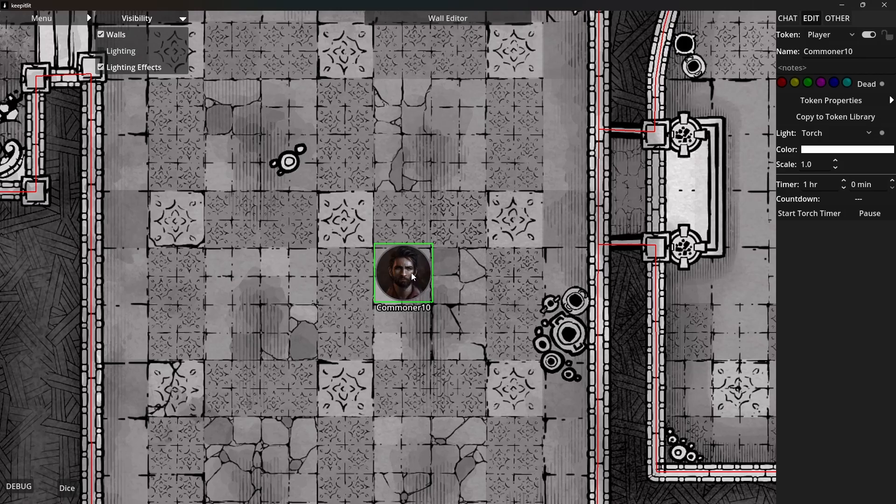
scroll(411, 273, "down", 3)
scroll(430, 324, "up", 2)
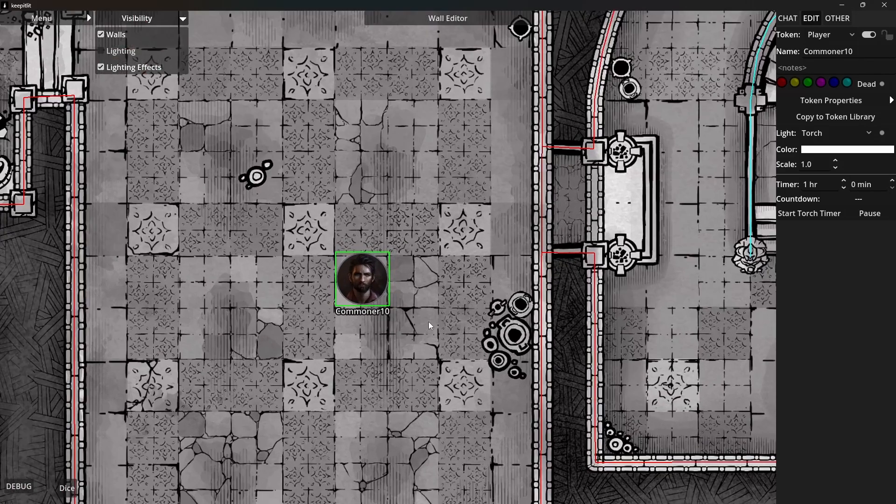
left_click_drag(388, 284, 418, 236)
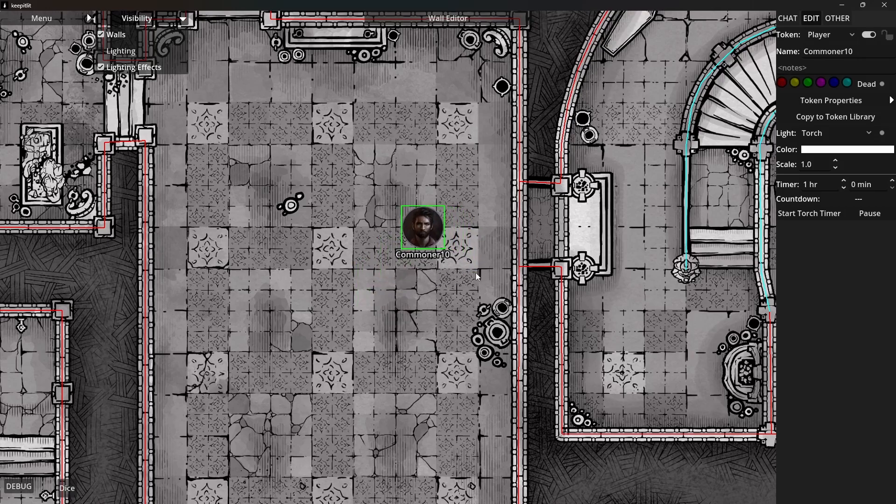
Start the Commoner10 token's torch timer, turn on map lighting and hide the wall outlines
left_click(822, 216)
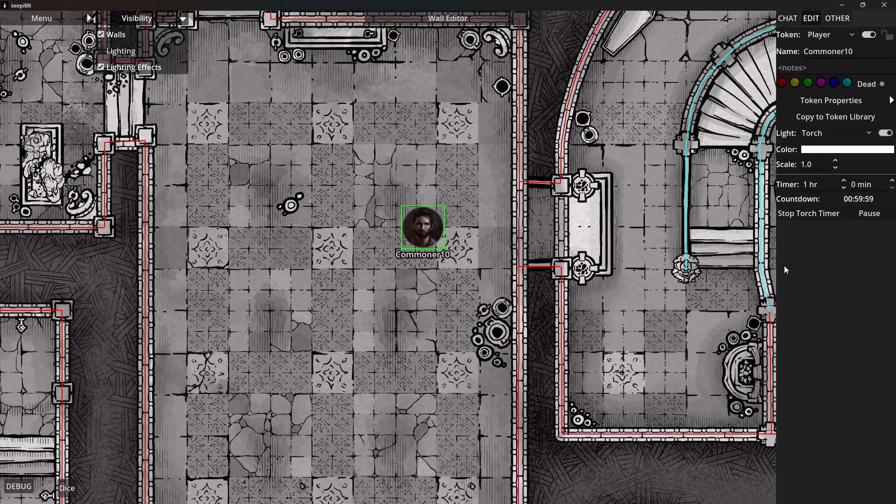
left_click(122, 52)
left_click(115, 37)
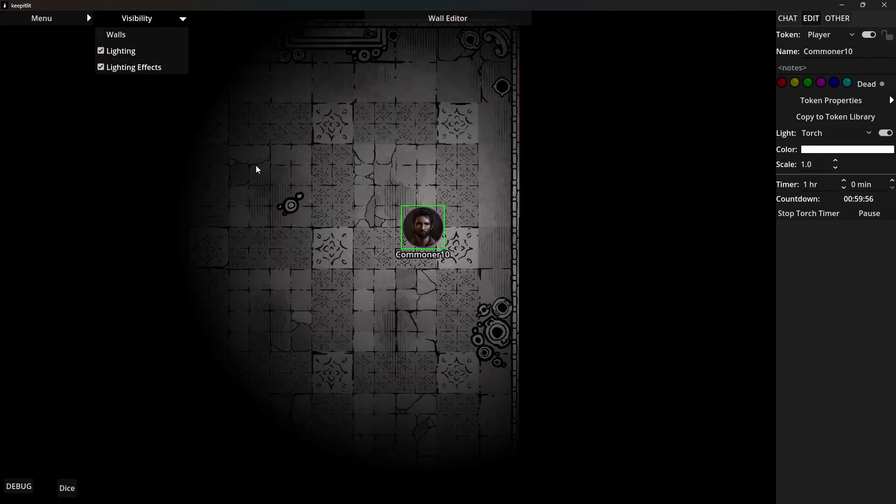
Move the Commoner10 token south through the checkered hall, then through the illusionary wall to the altar between the crypt's two pillars
left_click_drag(403, 232, 420, 363)
scroll(418, 362, "down", 4)
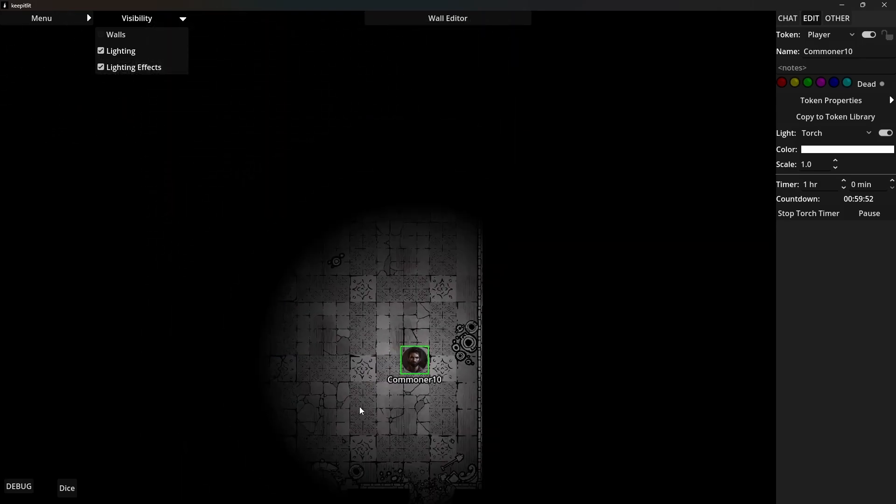
left_click_drag(360, 409, 519, 366)
left_click_drag(452, 331, 557, 203)
scroll(583, 203, "up", 2)
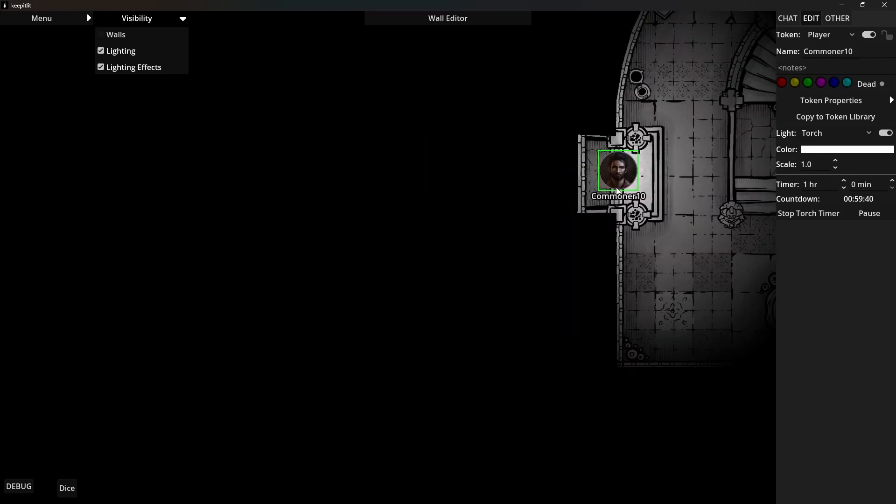
Move the Commoner10 token beside the crypt's west curved staircase and set its light source to Lantern
scroll(617, 190, "down", 5)
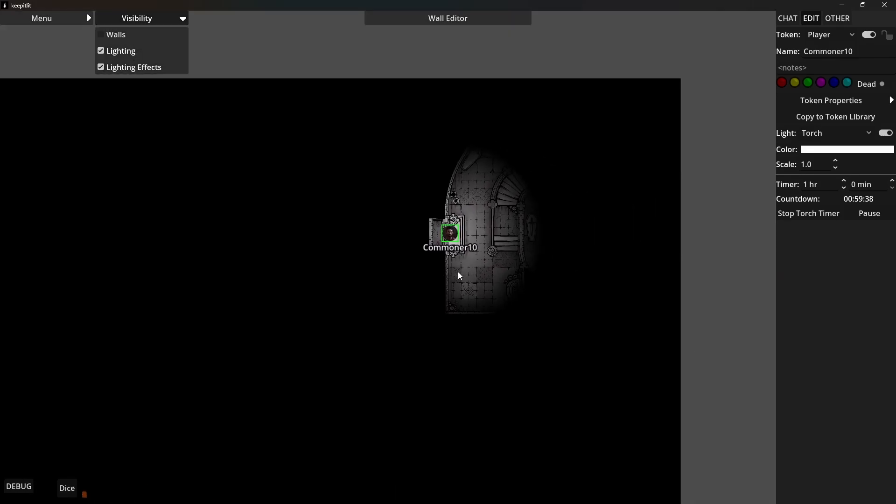
left_click_drag(459, 277, 456, 280)
left_click_drag(448, 236, 521, 202)
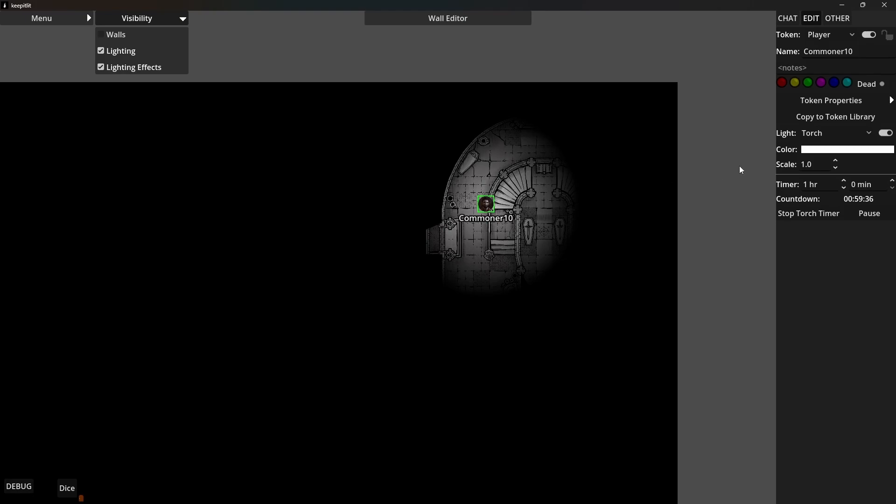
left_click(813, 134)
left_click(820, 160)
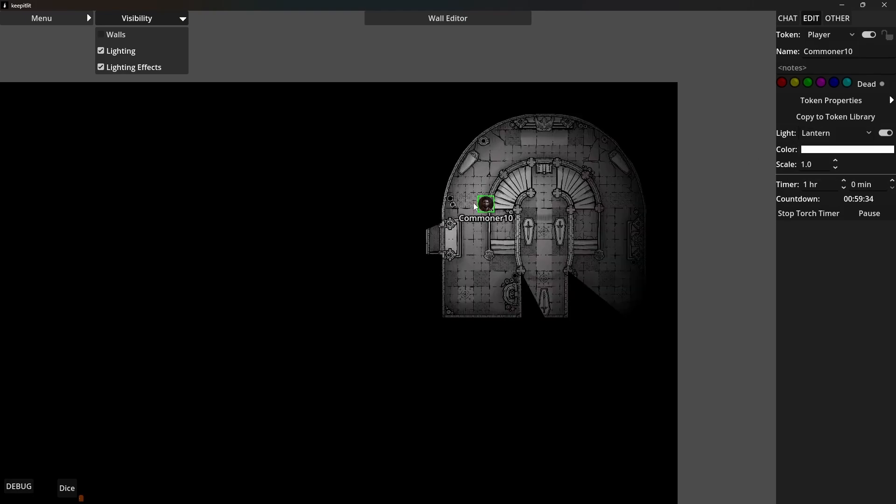
Move the Commoner10 token around the crypt's west side, back into the checkered hall, and up the hall's north stairway
left_click_drag(489, 208, 480, 229)
scroll(503, 257, "up", 3)
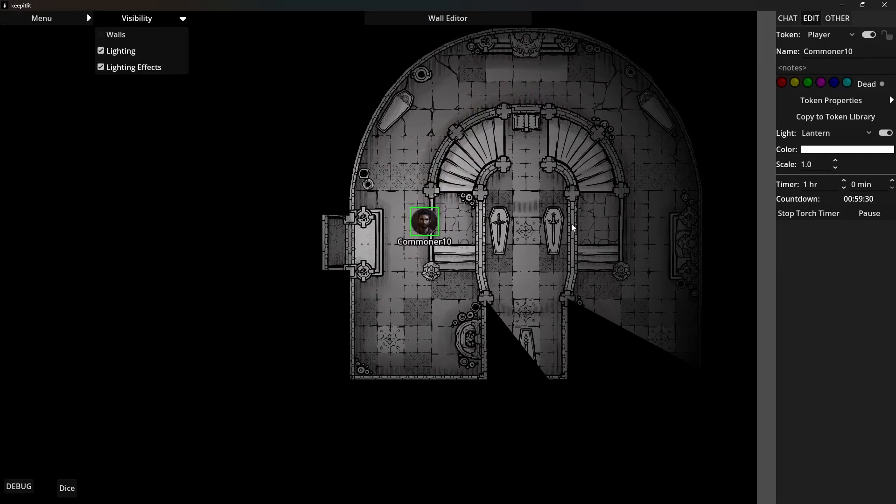
left_click_drag(385, 233, 441, 169)
left_click_drag(476, 218, 143, 312)
left_click_drag(124, 352, 490, 386)
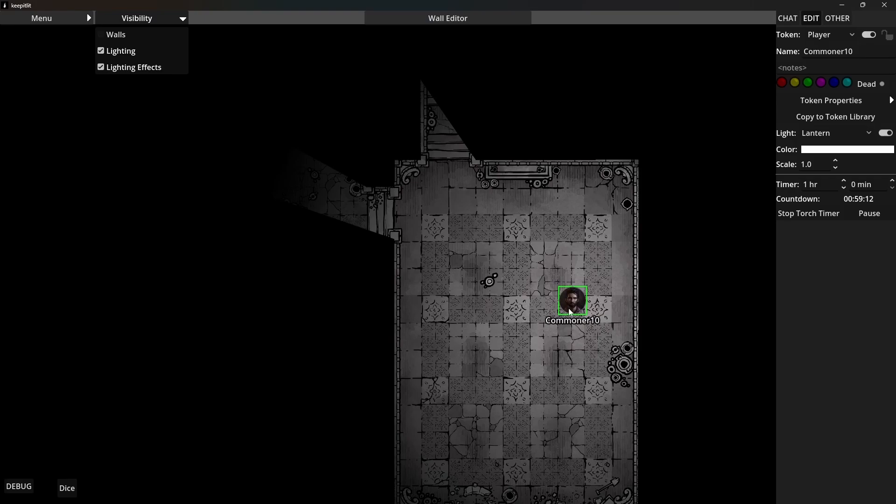
left_click_drag(570, 312, 448, 85)
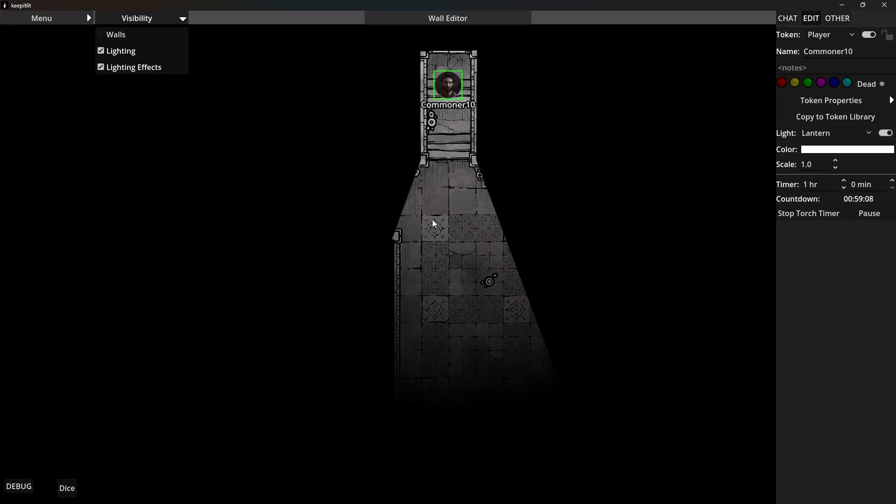
Show the wall outlines again and turn off map lighting
left_click_drag(433, 220, 659, 235)
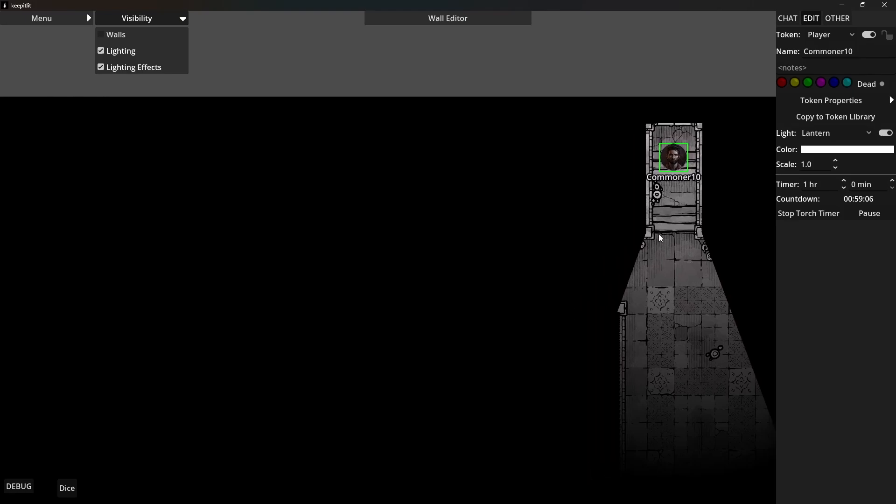
left_click(116, 36)
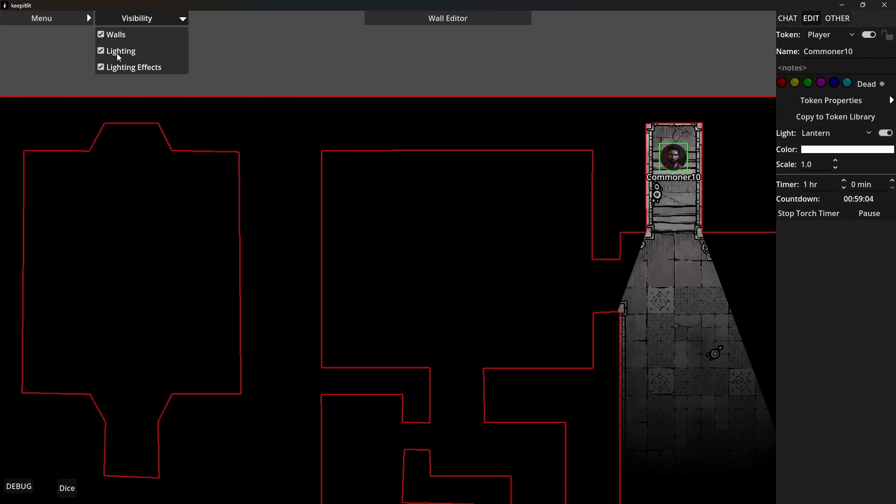
left_click(117, 52)
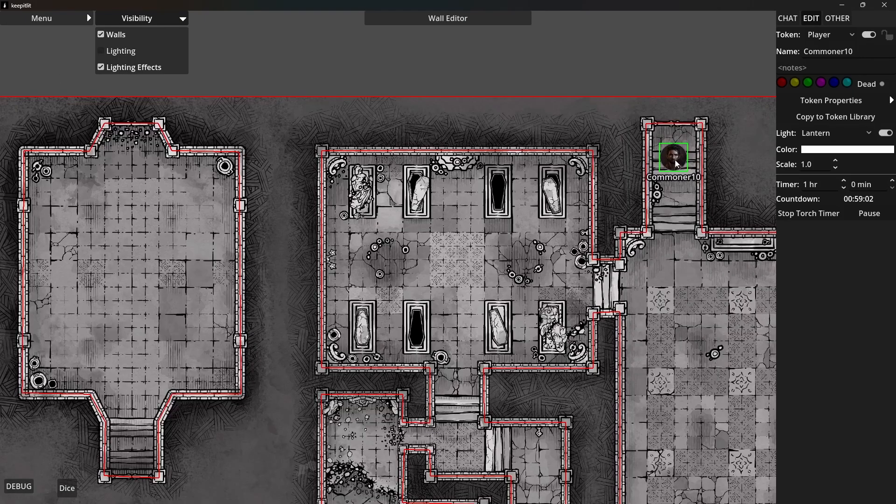
Move the Commoner10 token onto the south entry stairs of the large northwest room and turn map lighting back on
left_click_drag(678, 164, 680, 145)
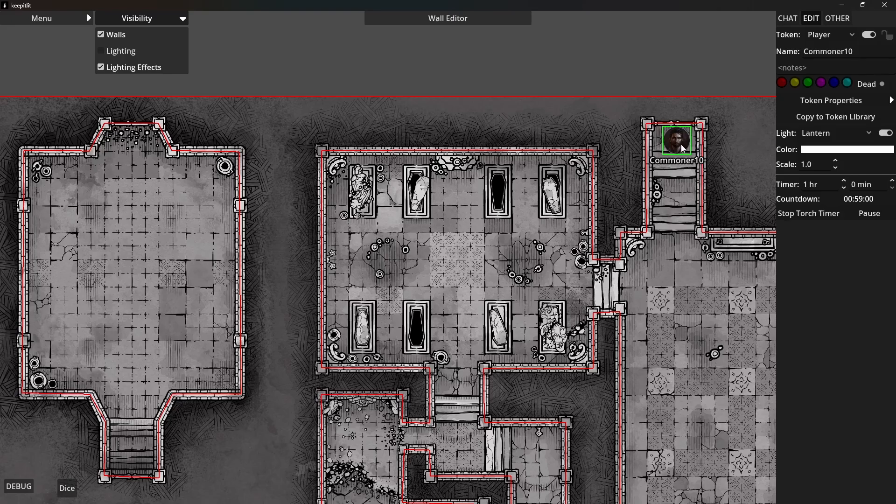
scroll(683, 148, "up", 3)
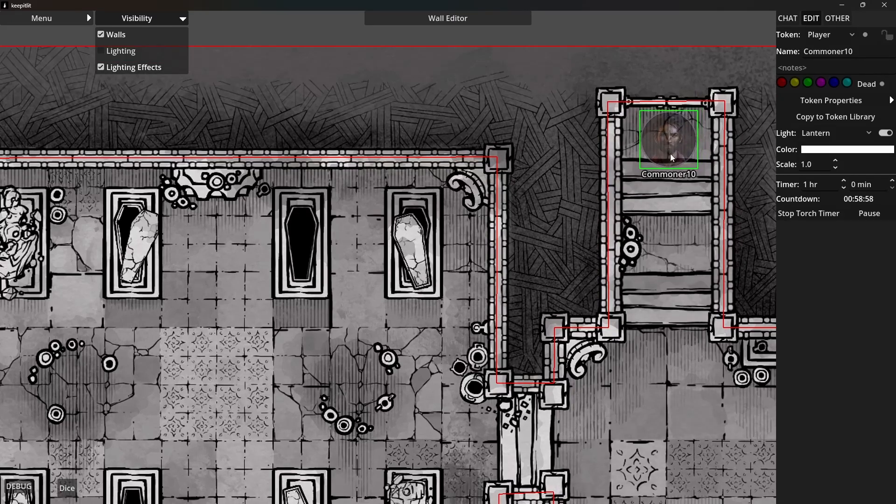
scroll(671, 156, "down", 4)
left_click_drag(676, 171, 212, 441)
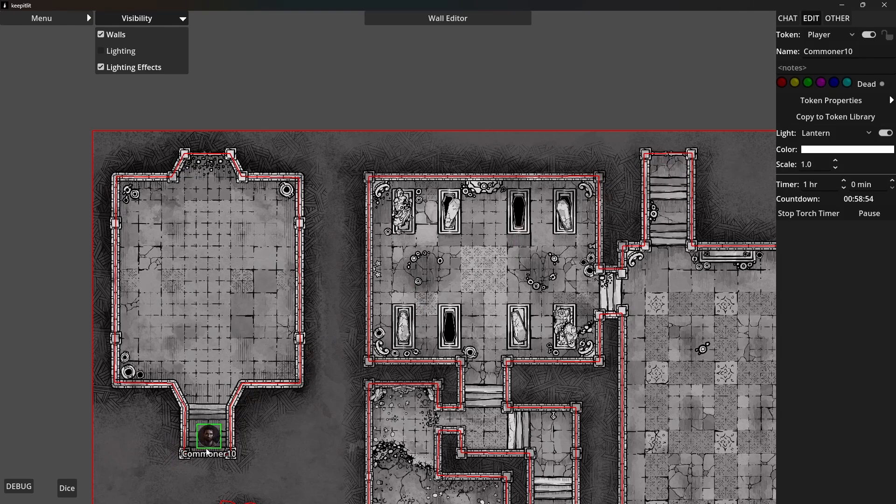
scroll(212, 441, "up", 3)
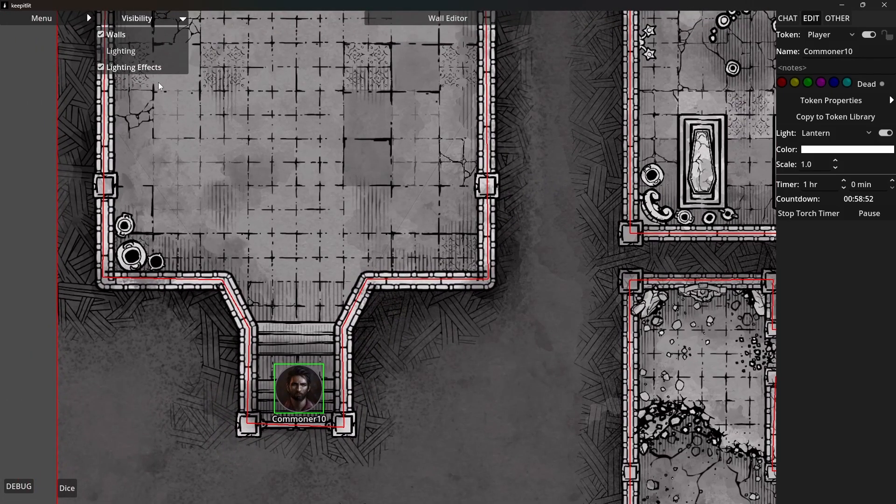
left_click(133, 53)
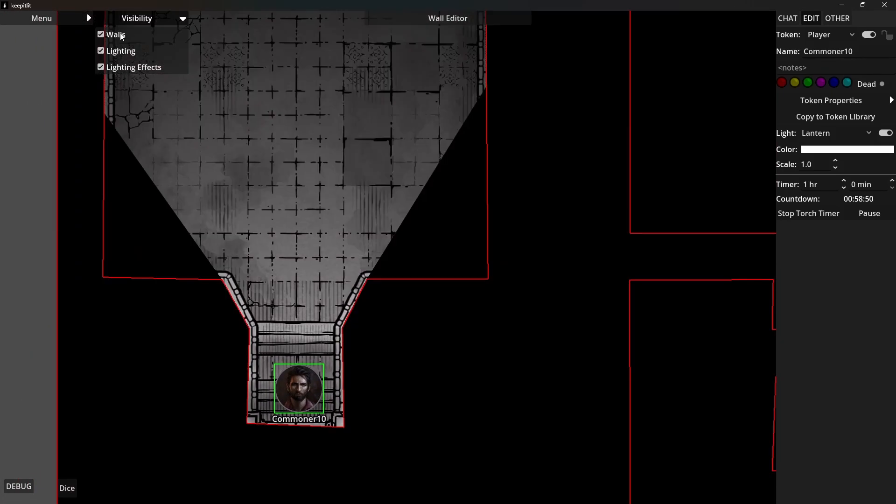
Hide the wall outlines and move the Commoner10 token from the south entry stairs to the middle of the northwest room
left_click(121, 37)
left_click_drag(292, 404, 295, 247)
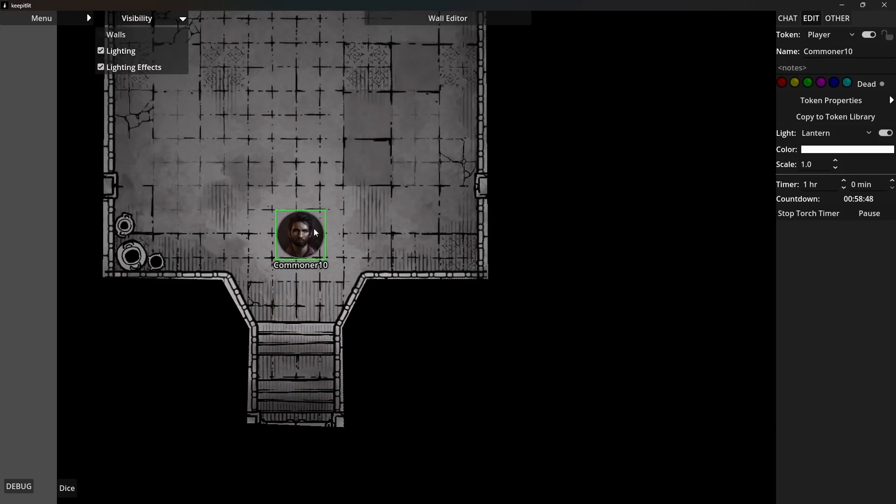
left_click_drag(315, 284, 321, 468)
left_click_drag(311, 430, 299, 206)
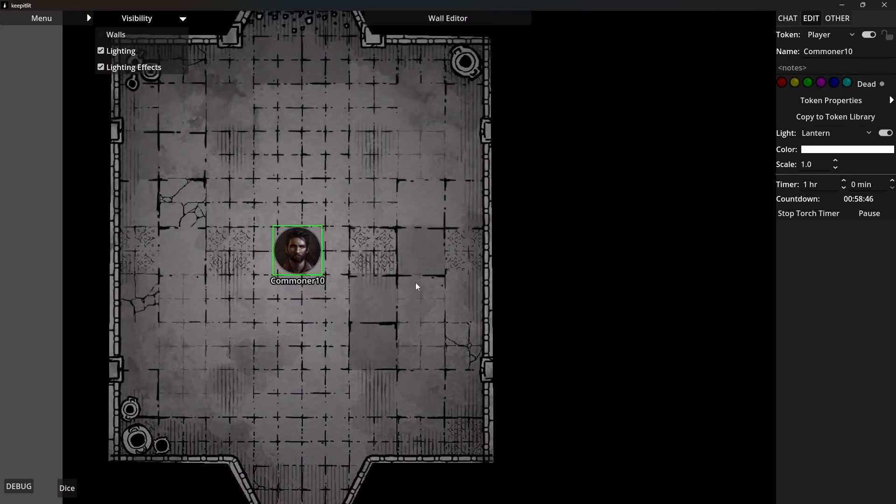
left_click_drag(415, 283, 495, 354)
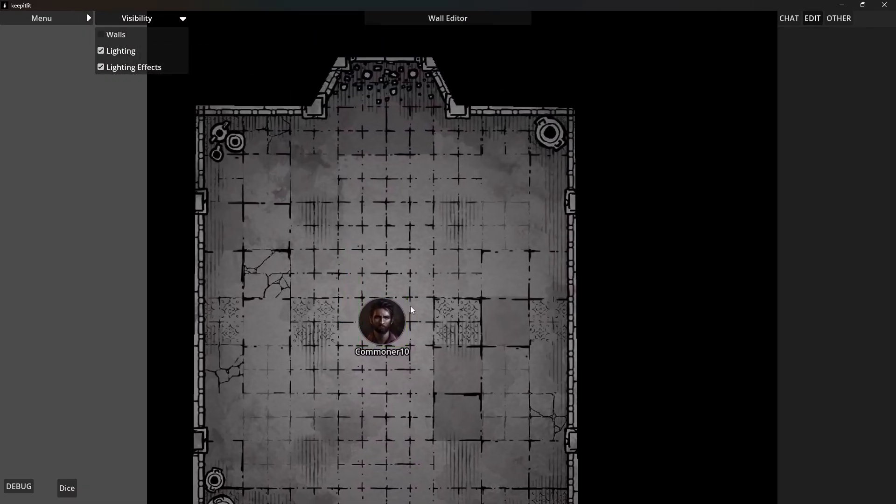
left_click_drag(401, 309, 430, 333)
scroll(429, 331, "down", 5)
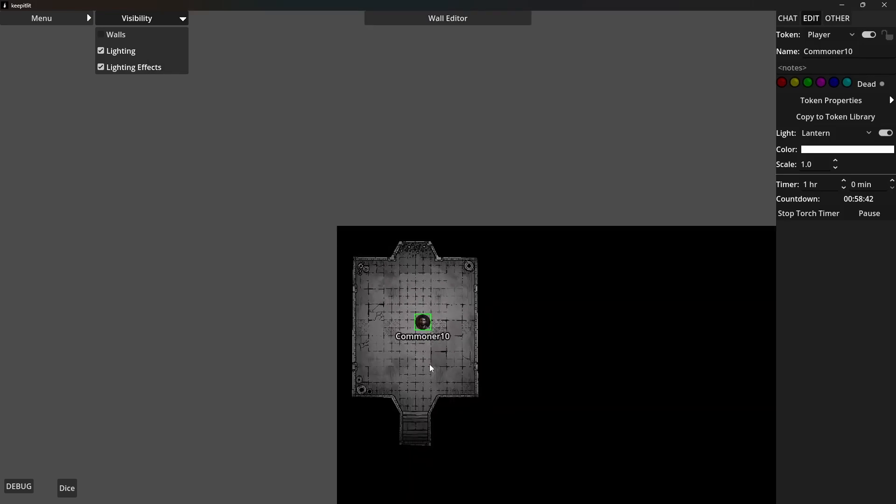
left_click_drag(426, 366, 360, 274)
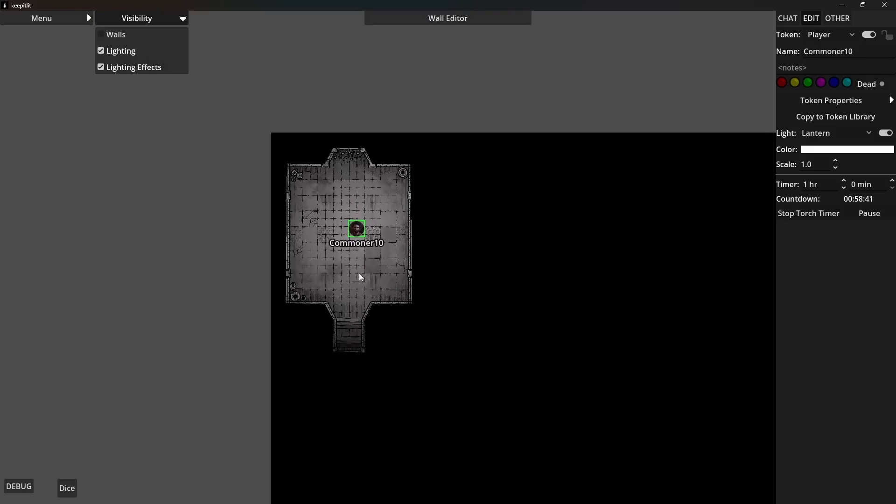
Show the wall outlines with map lighting off and move the Commoner10 token into the ritual circle room, beside its round stone dais
left_click(118, 36)
left_click(113, 50)
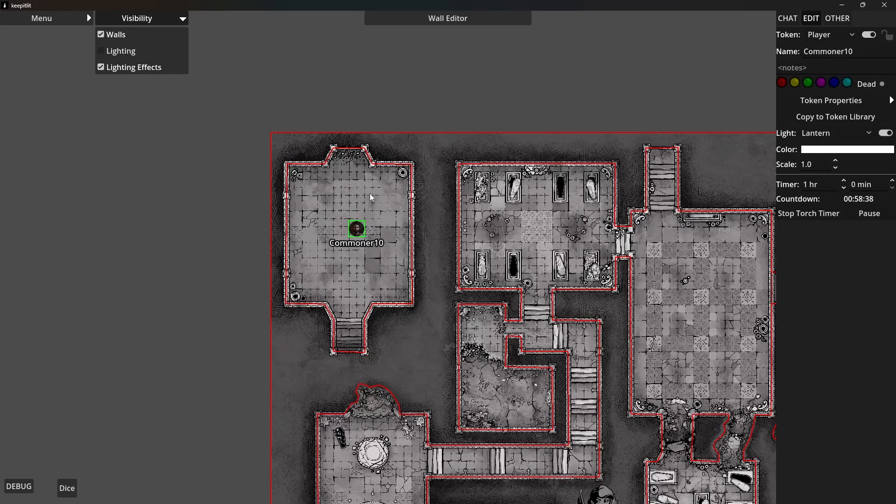
left_click_drag(362, 232, 411, 469)
left_click_drag(377, 438, 447, 246)
scroll(472, 322, "up", 4)
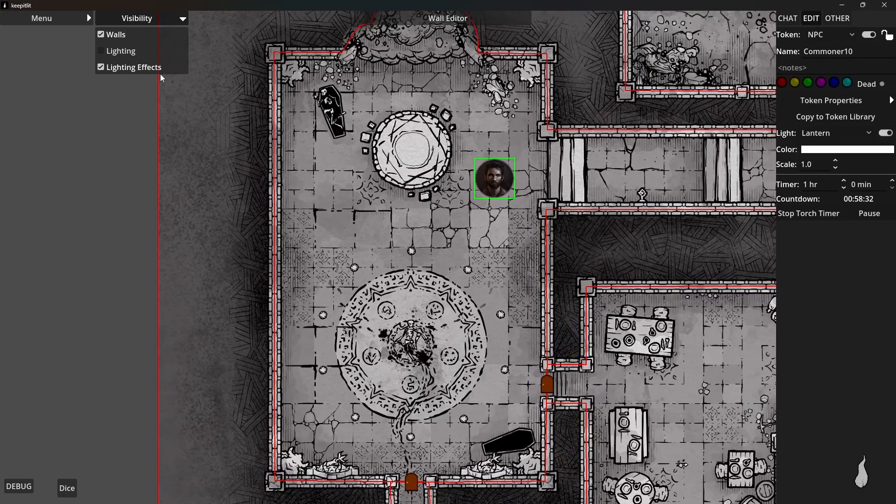
Turn map lighting back on with wall outlines hidden, and move the Commoner10 token down beside the ritual room's east door
left_click(123, 51)
left_click(115, 35)
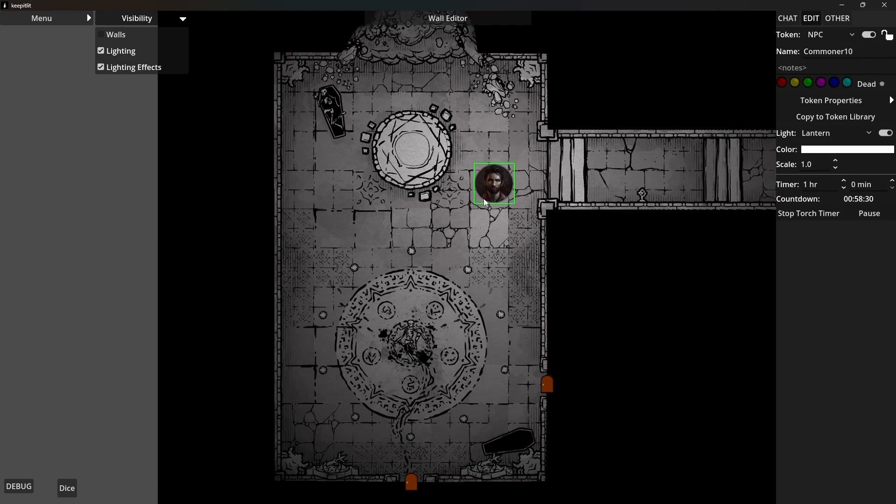
left_click_drag(483, 198, 488, 231)
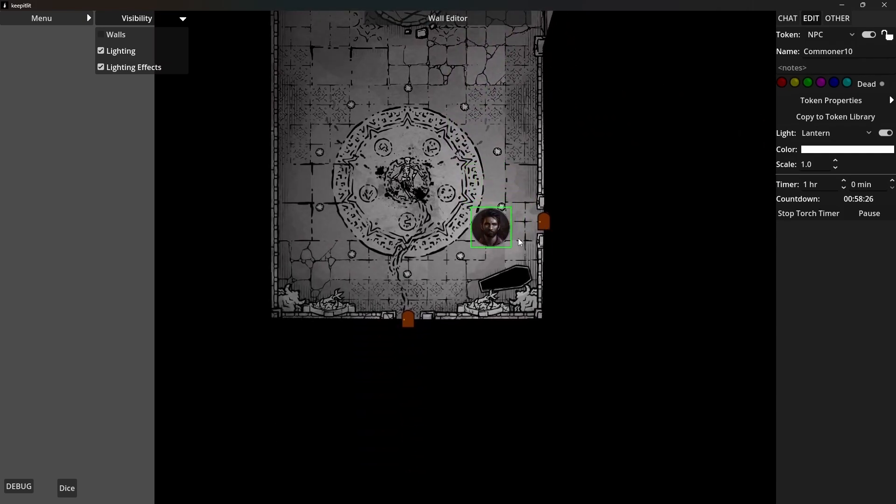
Open the ritual room's east door to move the Commoner10 token into the furnished room beyond, and lock the south door
left_click(543, 222)
left_click_drag(496, 241, 612, 244)
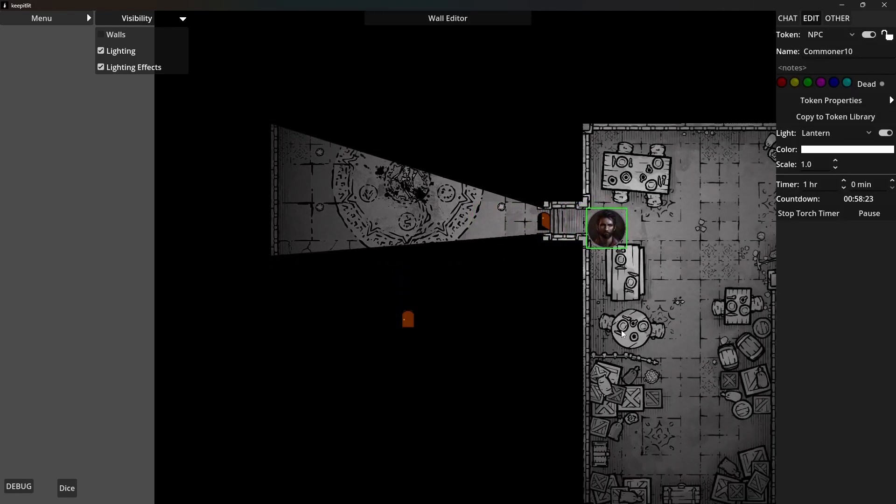
right_click(408, 320)
left_click(420, 328)
Move the Commoner10 token through the winding southern cave tunnel to the bend beside the dark rock spur
left_click(660, 346)
left_click_drag(660, 346, 298, 339)
left_click_drag(268, 225, 284, 197)
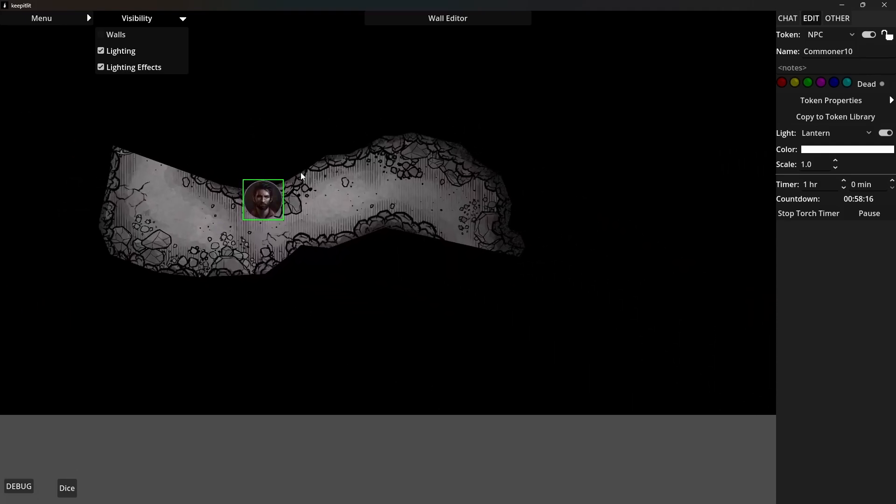
scroll(391, 196, "down", 2)
left_click_drag(388, 220, 320, 303)
left_click_drag(222, 287, 684, 364)
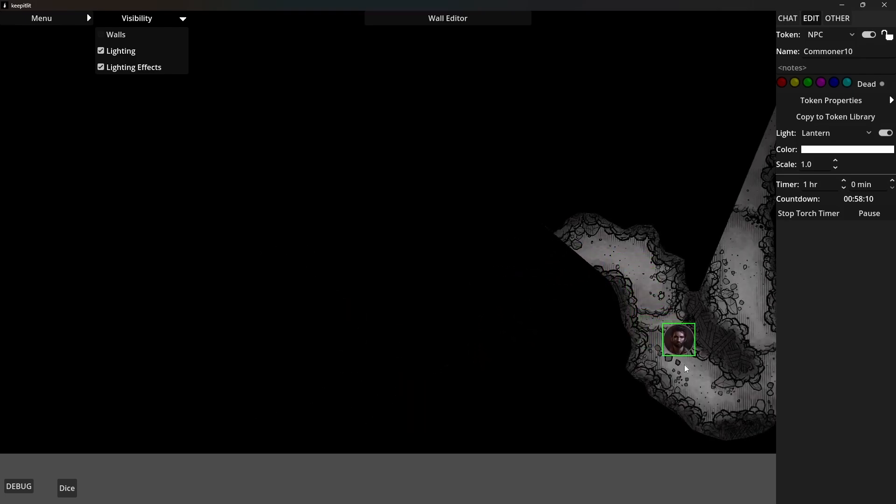
left_click_drag(638, 390, 453, 371)
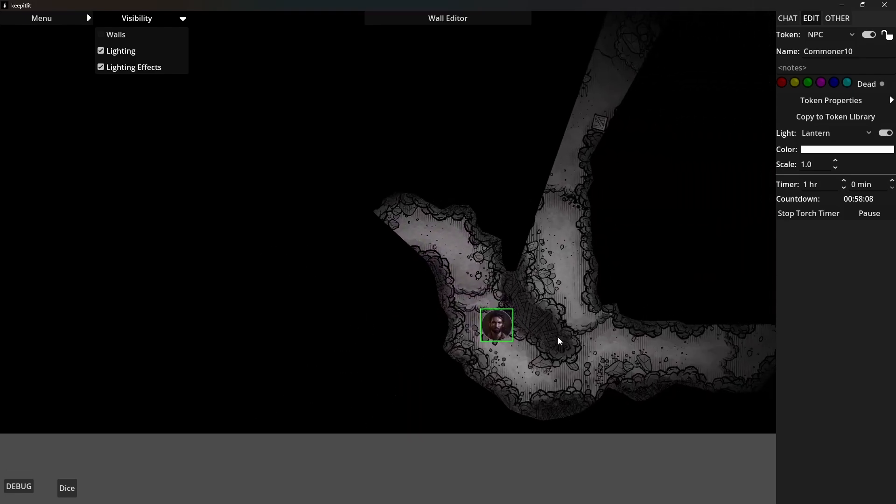
left_click_drag(503, 329, 494, 342)
In the Wall Editor, append wall points from the spur's upper corner down its west edge to near its lower tip
left_click(444, 19)
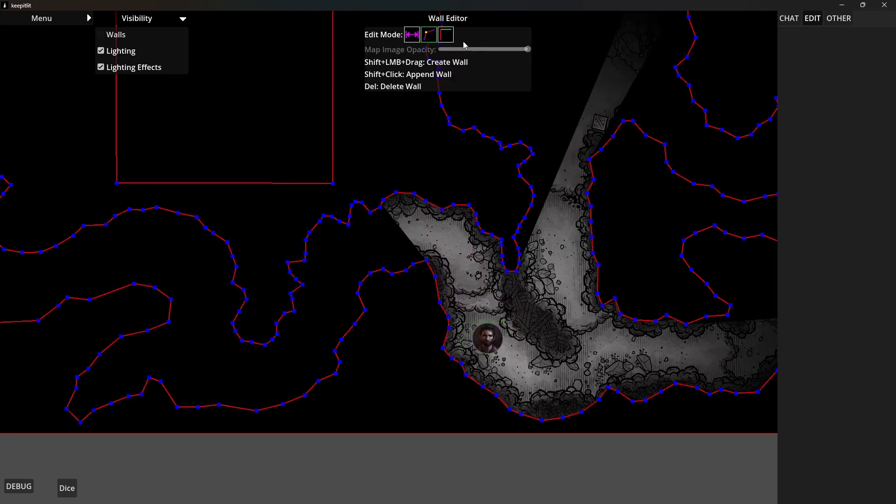
left_click(433, 41)
scroll(533, 333, "up", 3)
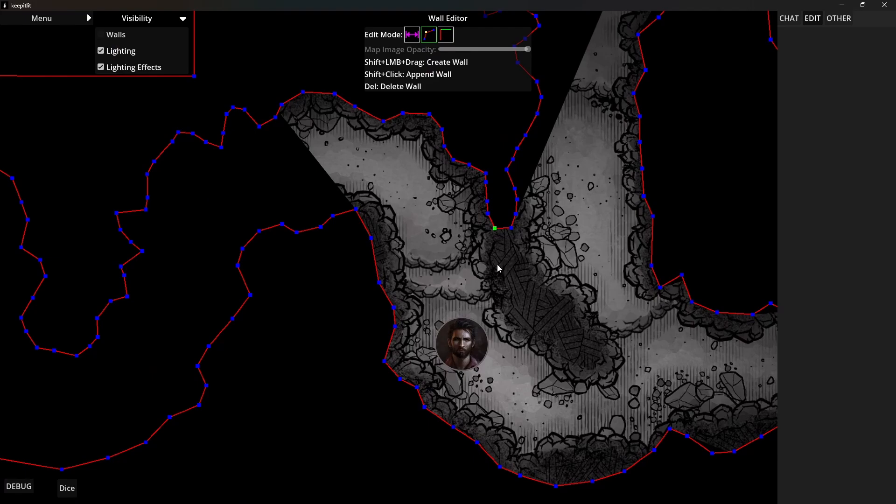
left_click(500, 257, "shift")
left_click(509, 283, "shift")
left_click(517, 308, "shift")
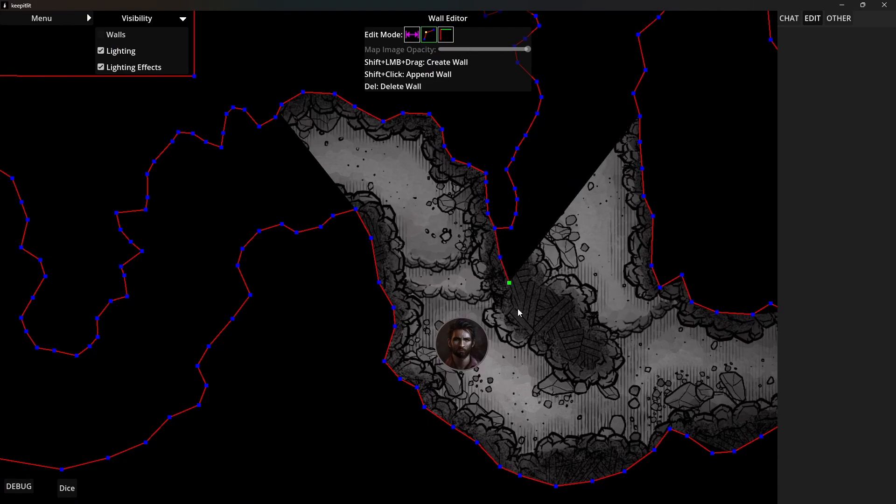
left_click(534, 321, "shift")
left_click(549, 336, "shift")
left_click(576, 357, "shift")
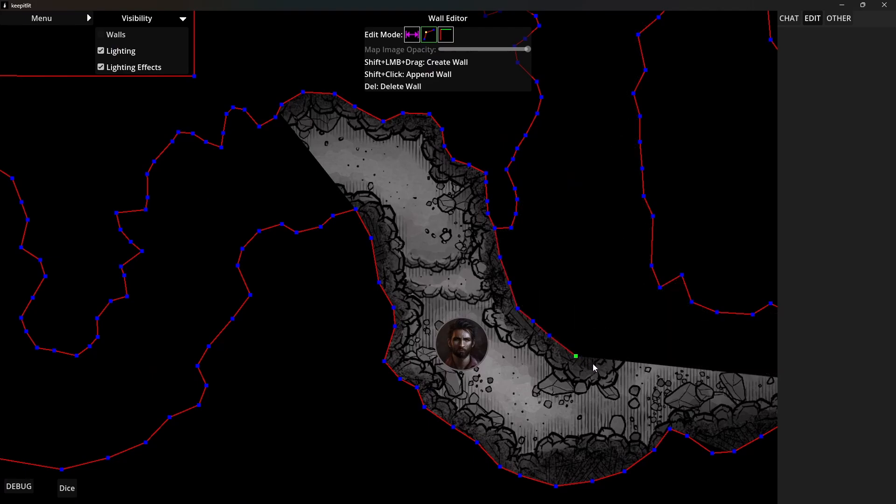
left_click(593, 363, "shift")
Continue the wall up the rock spur's east edge with map lighting off, then close the Wall Editor and restore lighting
left_click(120, 46)
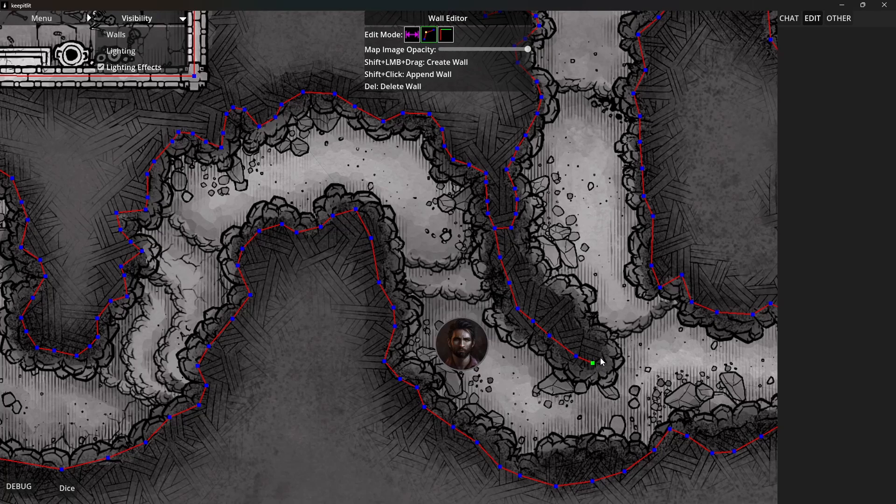
left_click(591, 335, "shift")
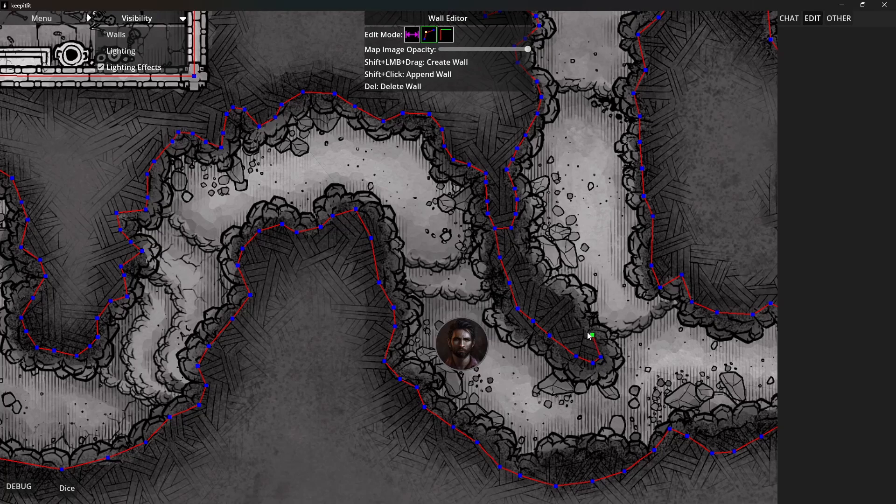
left_click(566, 298, "shift")
left_click(540, 290, "shift")
left_click(378, 18)
left_click(121, 51)
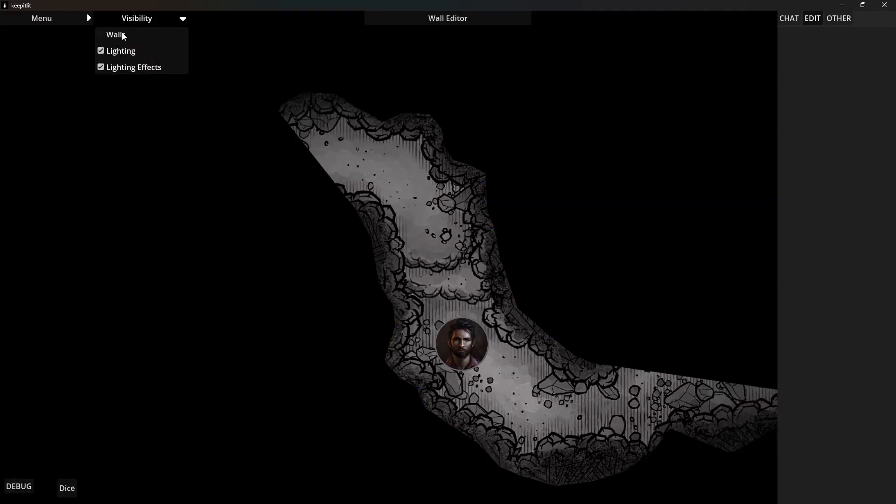
Move the Commoner10 token from the cave bend through the tunnels into the large cavern, beside its central boulder
left_click(122, 34)
left_click(124, 35)
left_click_drag(478, 354, 623, 215)
left_click_drag(707, 407, 601, 494)
scroll(559, 226, "down", 5)
left_click_drag(577, 294, 507, 367)
left_click_drag(461, 336, 416, 139)
left_click_drag(454, 206, 400, 350)
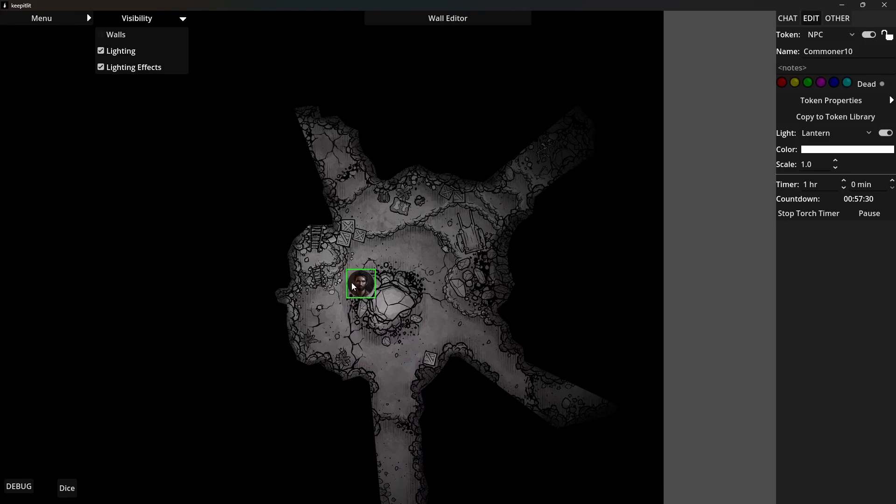
Move the Commoner10 token from the cavern into the curving tunnel at the map's east edge, next to the light leak
left_click_drag(352, 282, 597, 325)
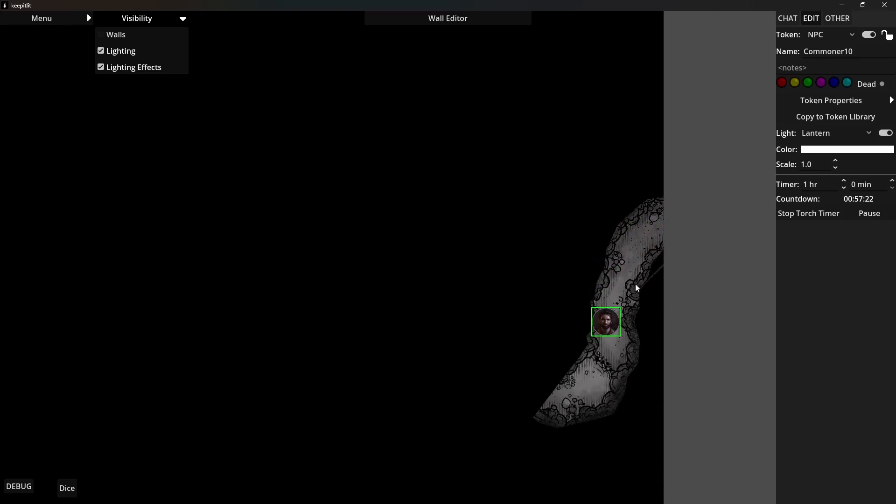
scroll(636, 285, "up", 3)
left_click_drag(635, 285, 459, 326)
scroll(457, 326, "up", 3)
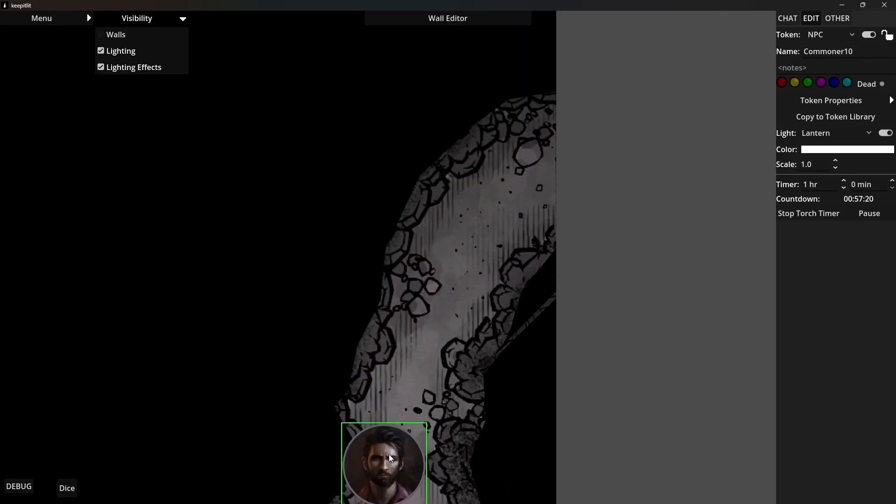
left_click_drag(391, 458, 422, 336)
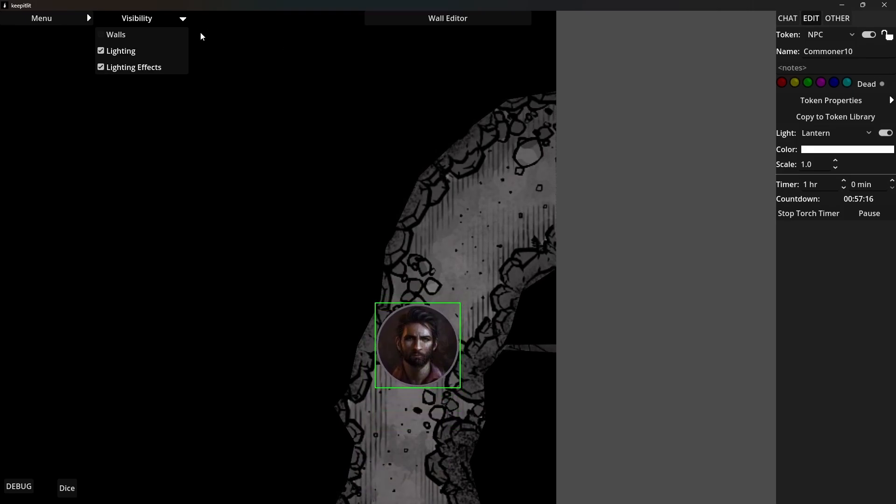
Show the wall outlines and join the two separated wall points on the tunnel's east side in the Wall Editor
left_click(117, 42)
left_click(429, 18)
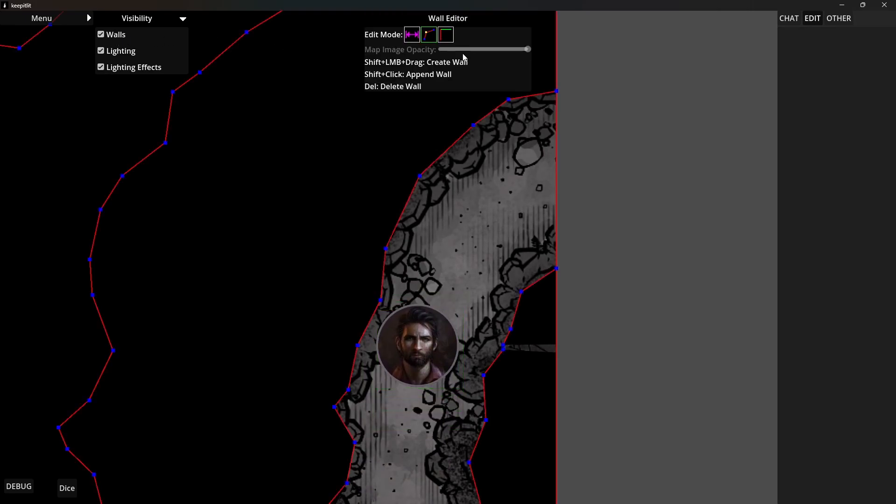
scroll(513, 361, "up", 5)
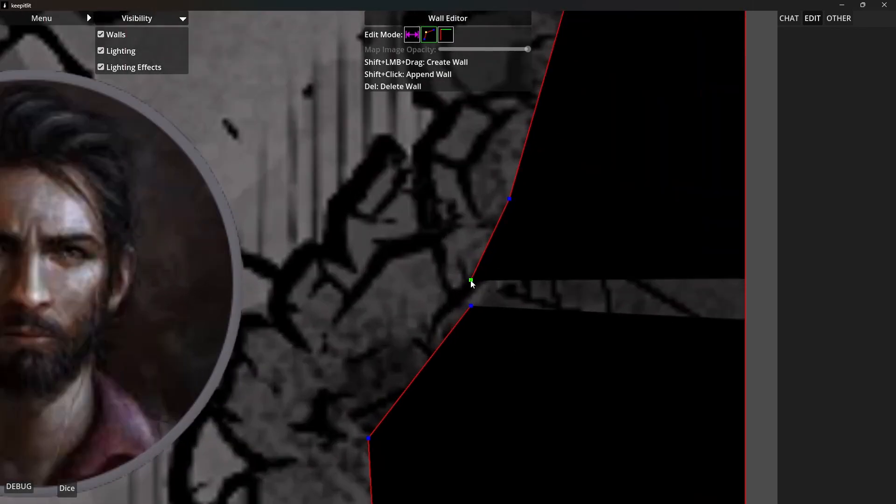
left_click_drag(471, 281, 471, 306)
scroll(441, 281, "down", 5)
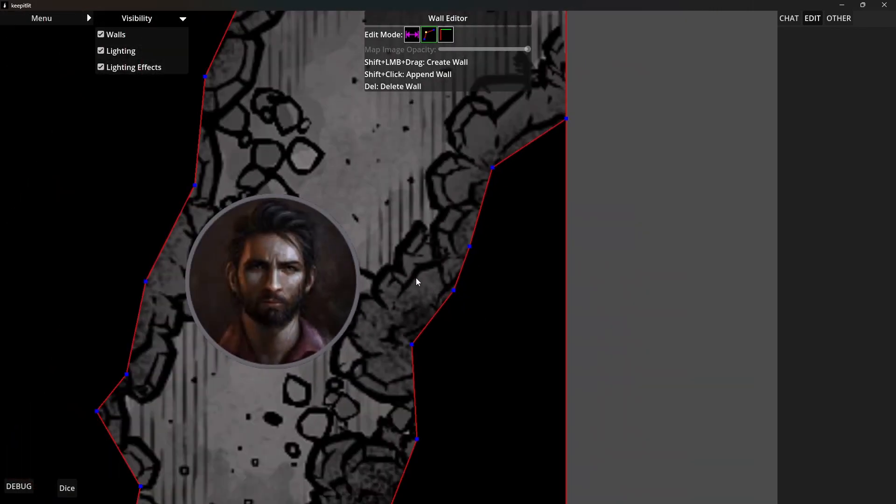
scroll(416, 280, "up", 2)
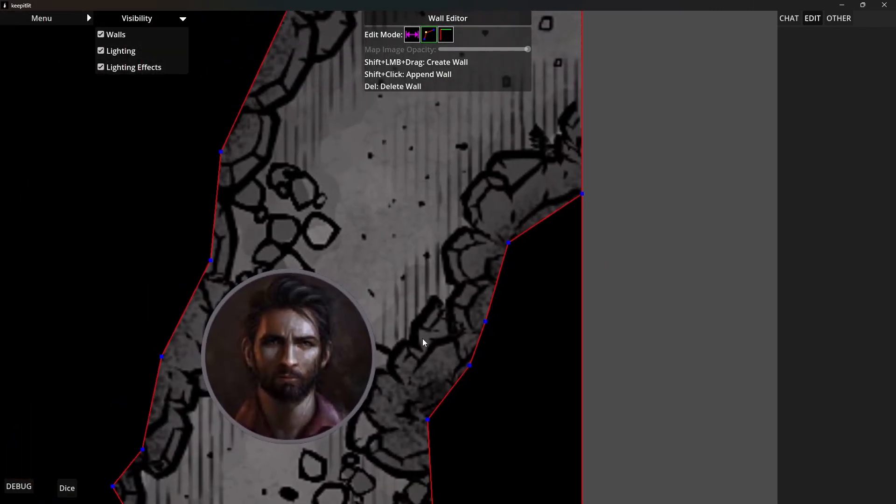
Close the Wall Editor and hide the wall outlines after checking the repaired wall with map lighting off
left_click(442, 18)
left_click(100, 51)
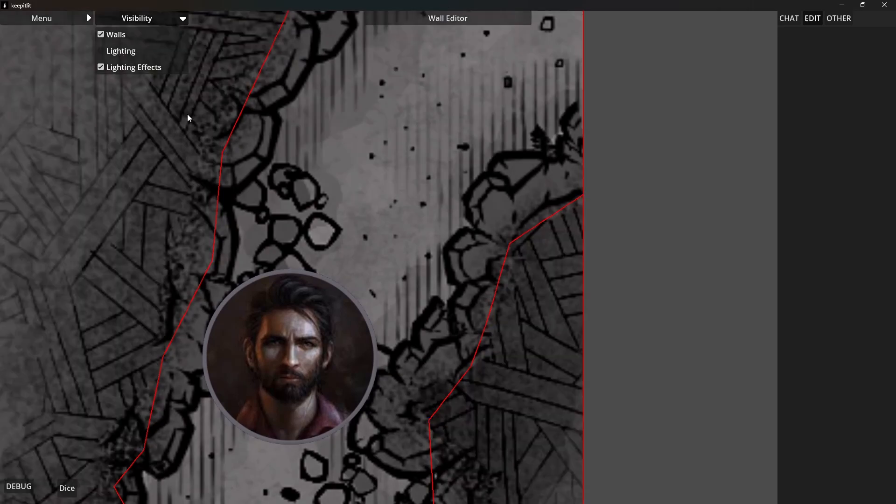
left_click(120, 50)
left_click(107, 34)
scroll(295, 205, "down", 4)
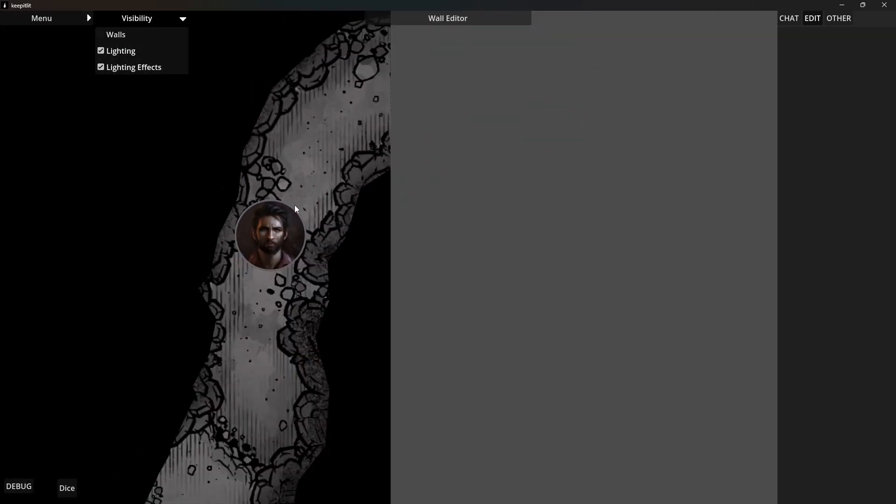
Move the Commoner10 token from the eastern tunnel back into the large cavern, northeast of the central boulder
left_click_drag(276, 231, 133, 187)
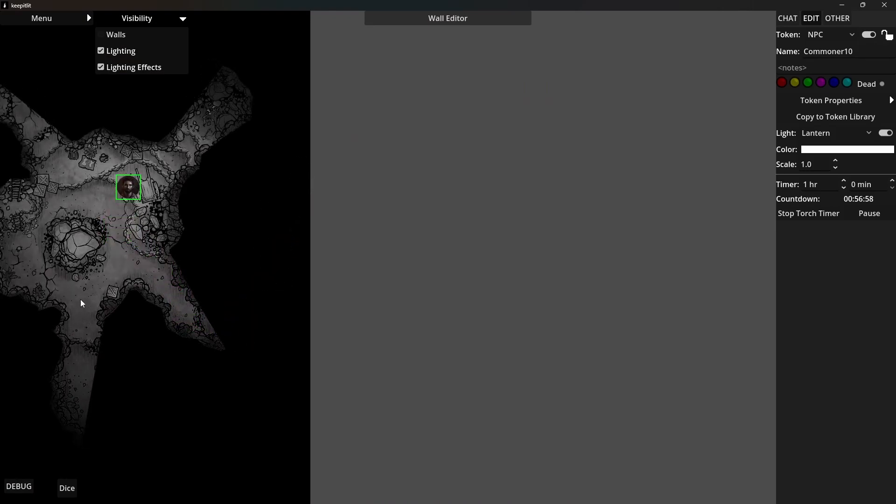
left_click_drag(93, 320, 494, 397)
left_click_drag(452, 361, 531, 343)
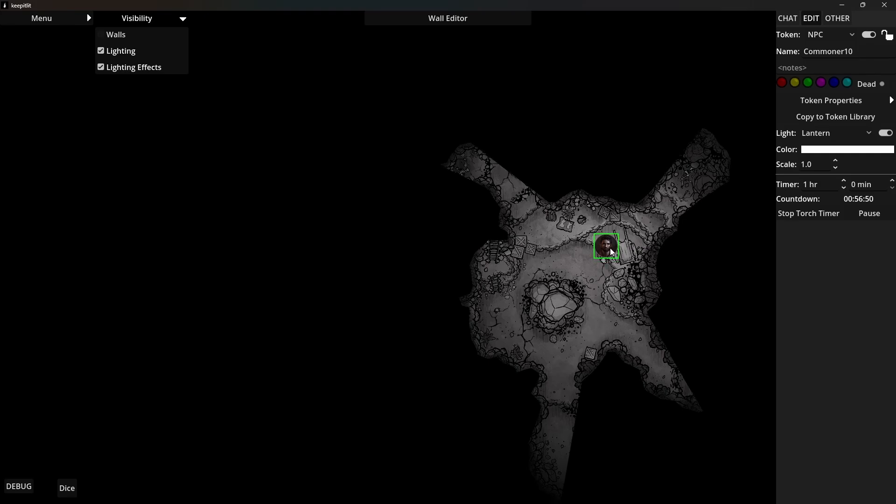
Move the Commoner10 token out of the cavern and back through the furnished room into the ritual circle room
left_click_drag(609, 248, 572, 461)
left_click_drag(559, 426, 447, 275)
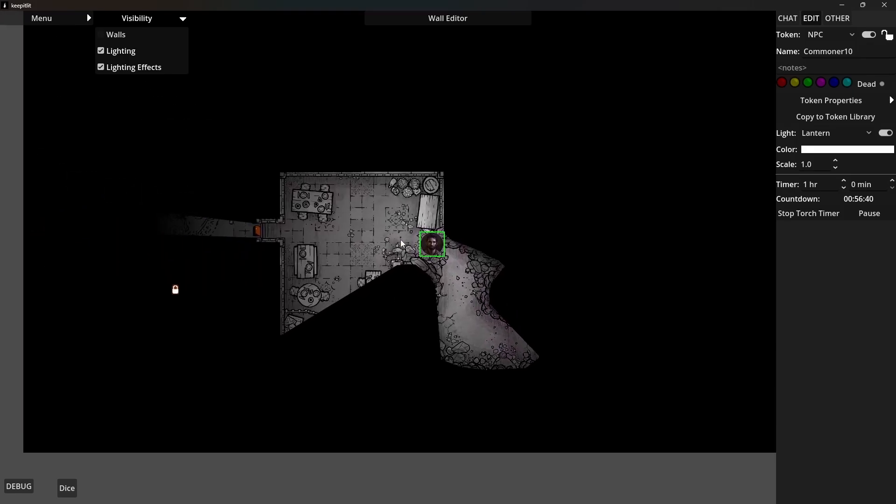
left_click_drag(401, 240, 219, 234)
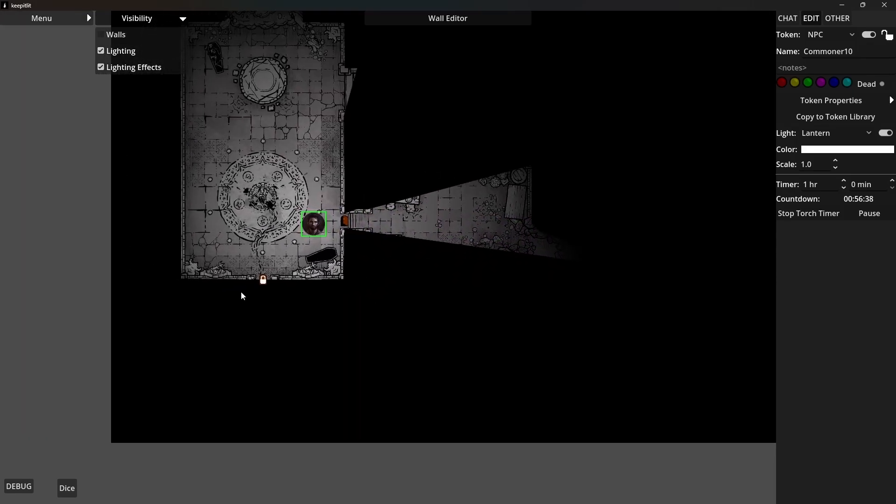
Unlock and open the ritual room's south door, and move the Commoner10 token onto the ritual circle's southeast edge
scroll(241, 291, "up", 3)
left_click(274, 286)
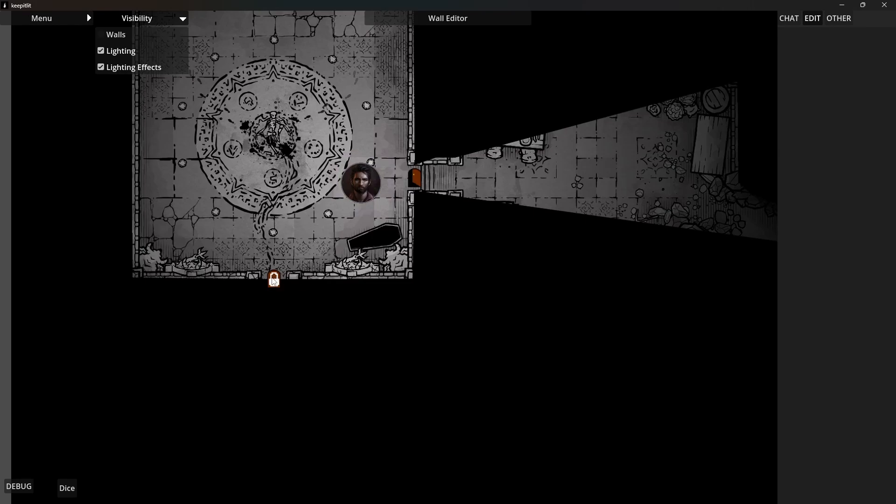
left_click(274, 282)
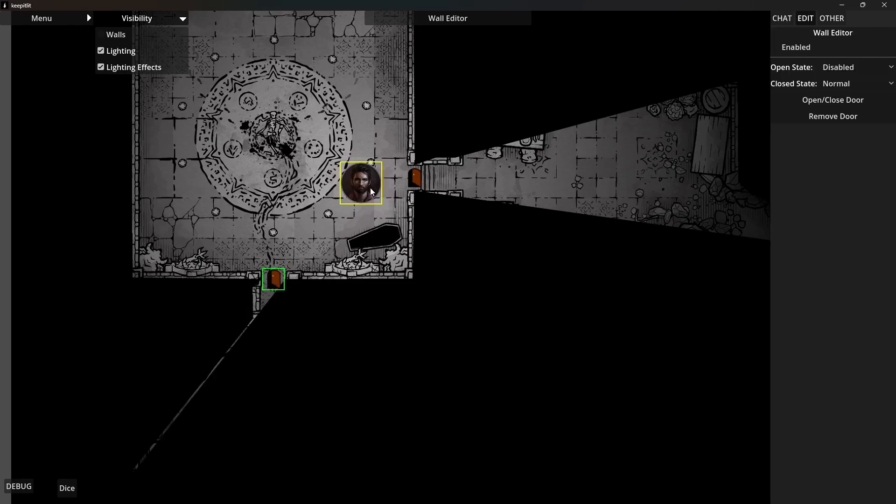
left_click_drag(371, 188, 327, 183)
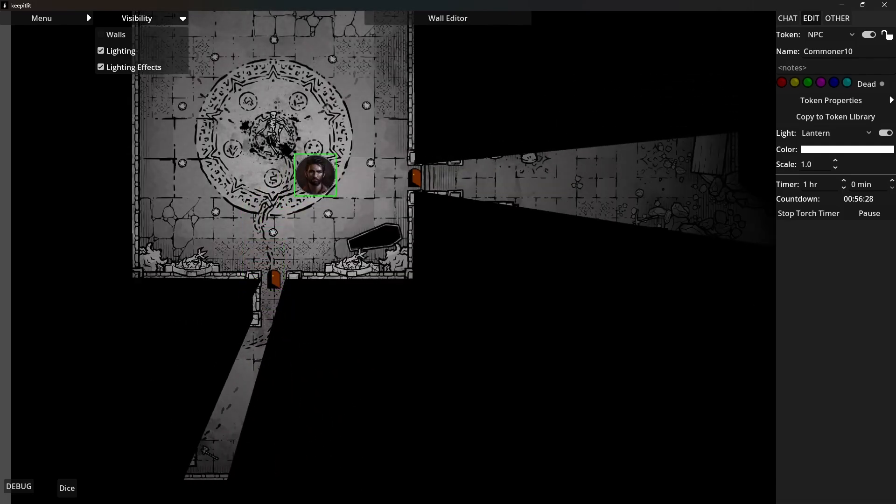